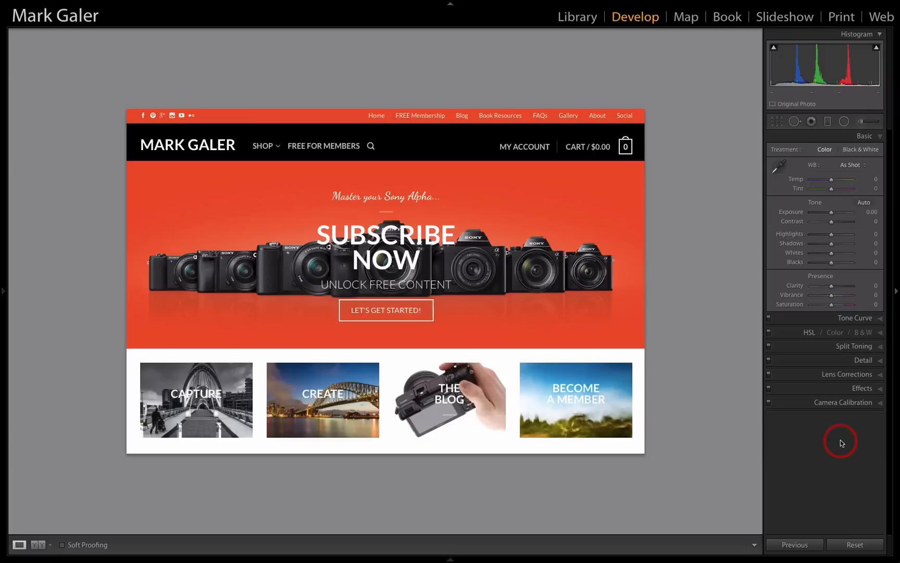
# Bring up the portrait of the woman in the blue hat and inspect her eye up close
pyautogui.press('Right')
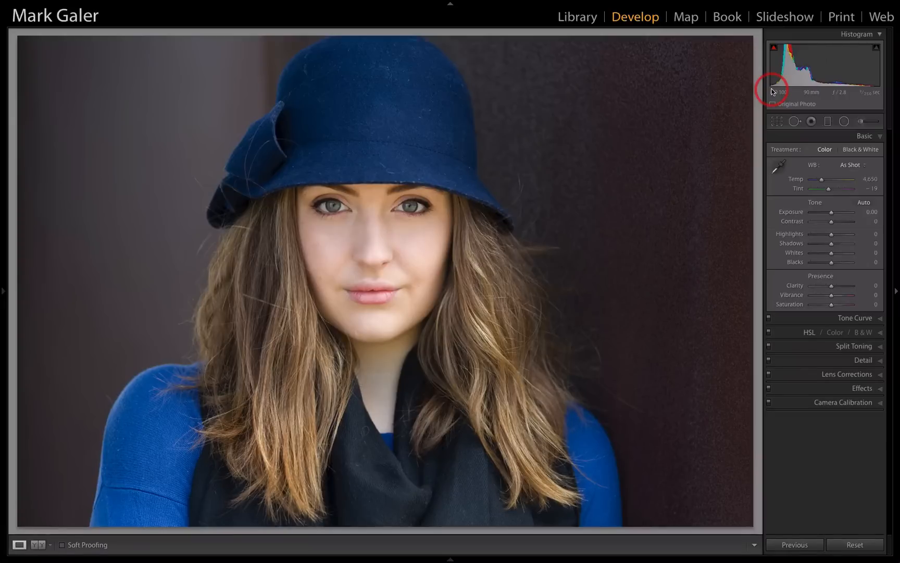
pyautogui.click(328, 207)
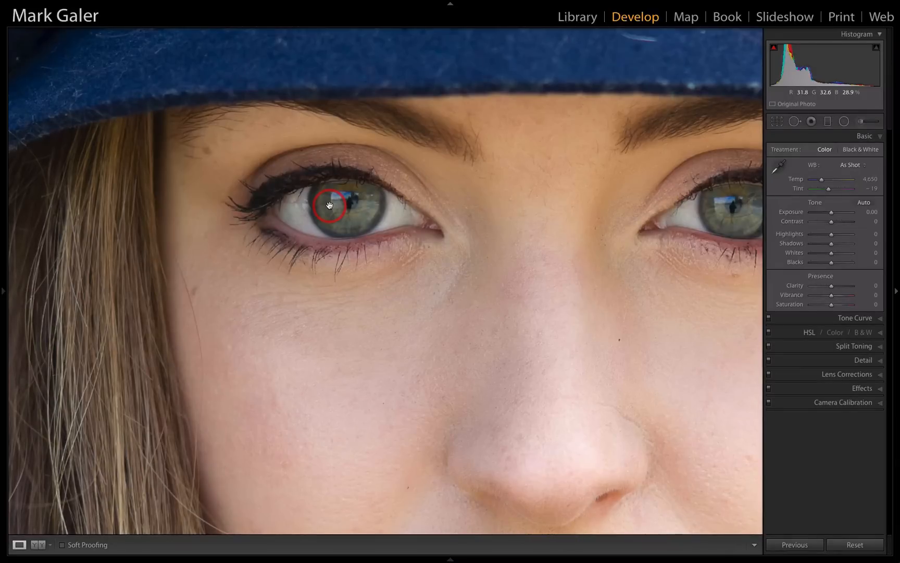
pyautogui.click(485, 290)
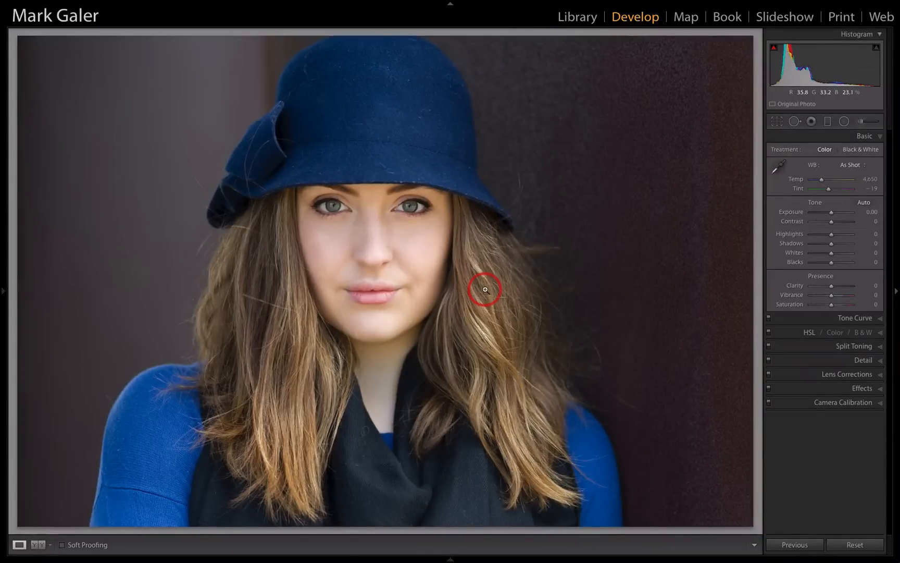
# Step through the following images as far as the ColorChecker shot on the dark wooden table
pyautogui.press('Right')
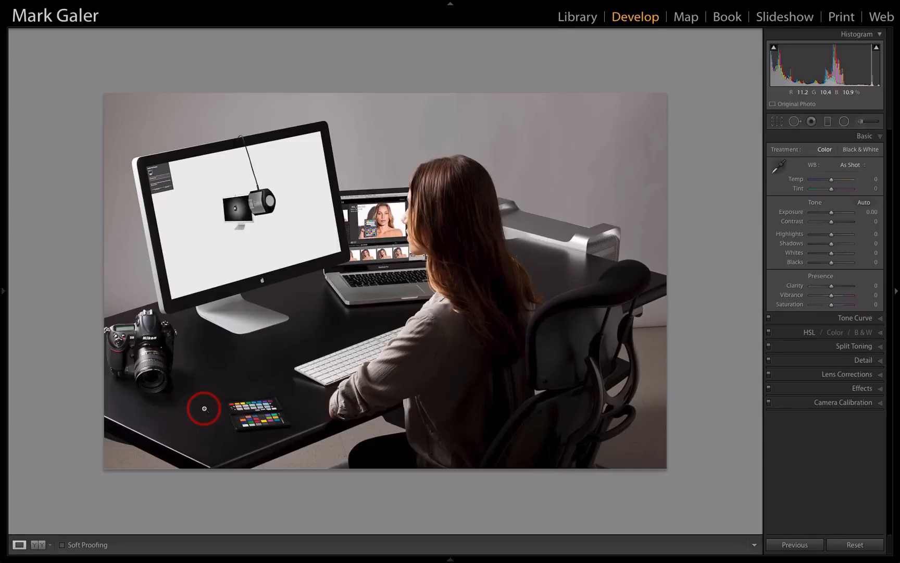
pyautogui.press('Right')
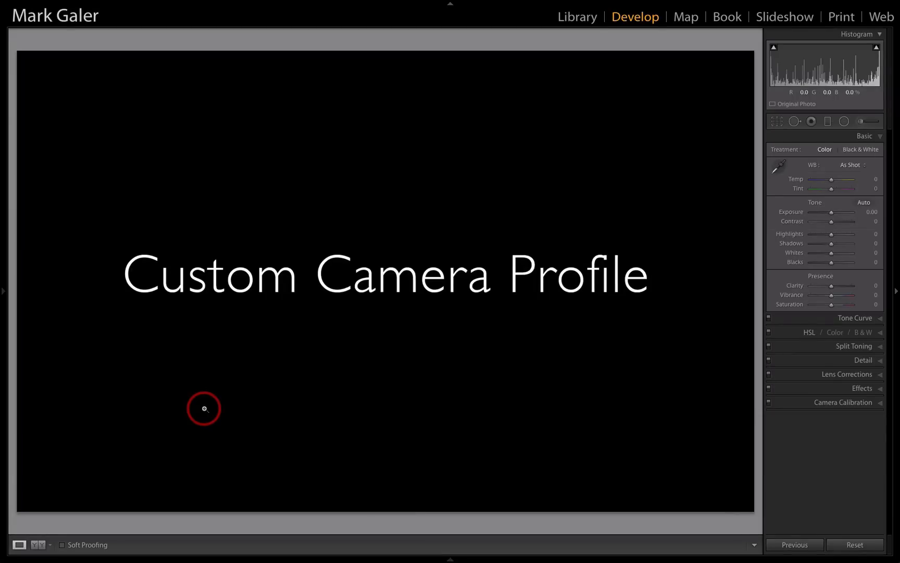
pyautogui.press('Right')
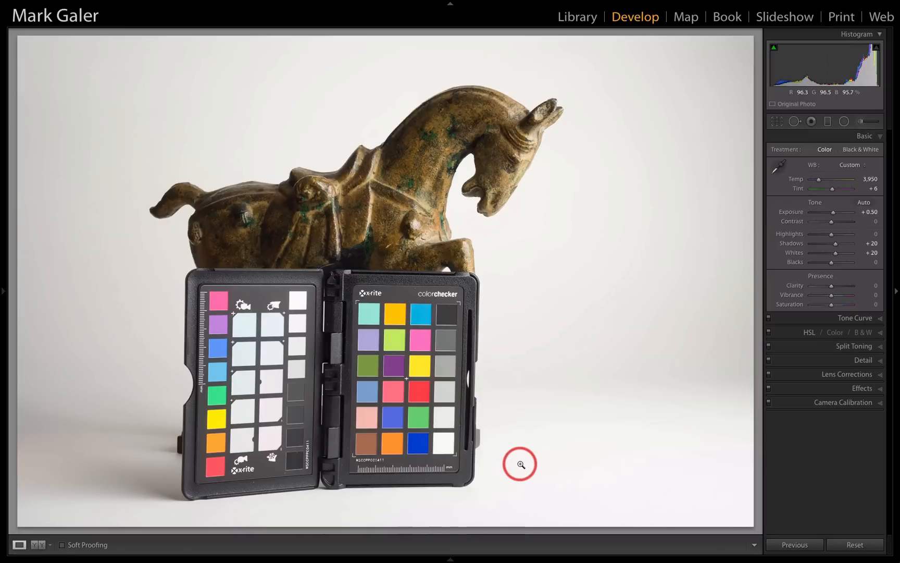
pyautogui.press('Right')
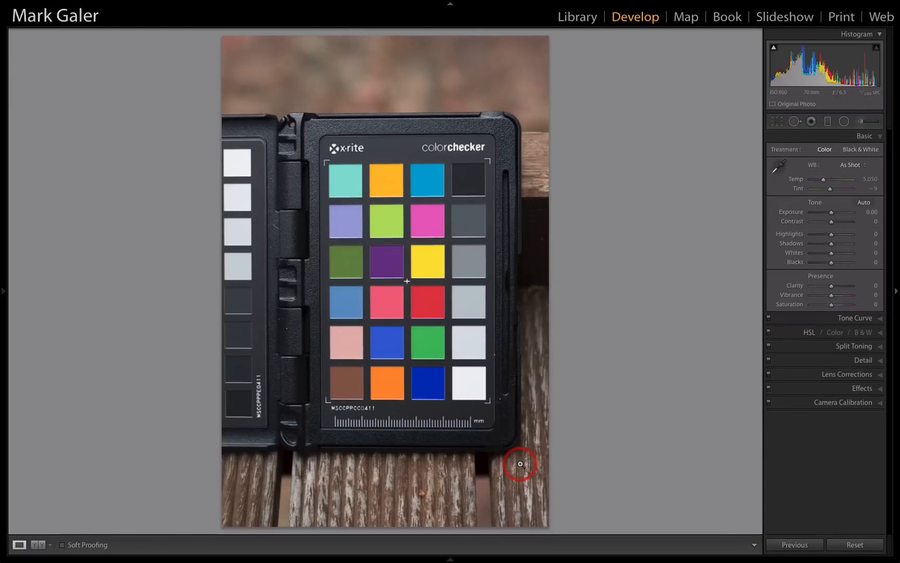
pyautogui.press('Right')
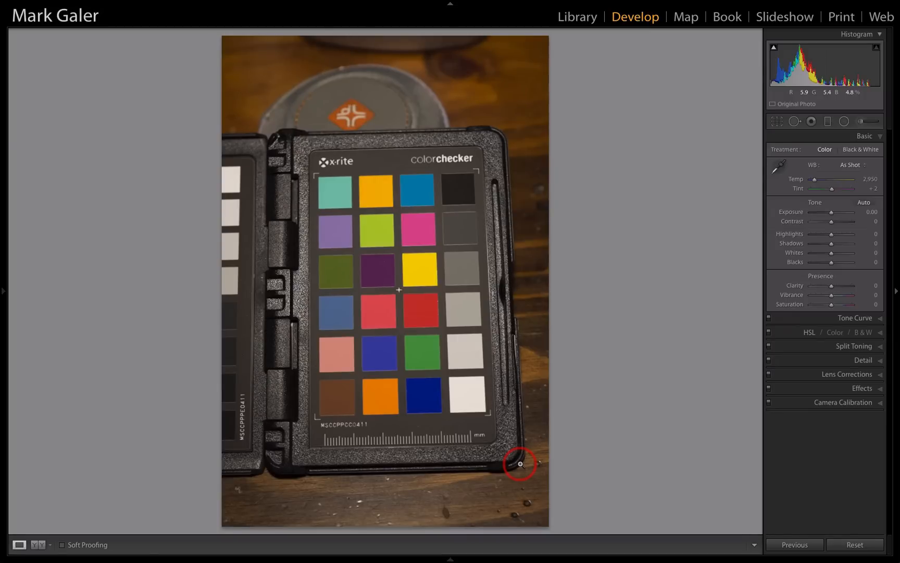
# Try exporting Color-Passport-3 and the adjacent Profile image with the ColorChecker Passport preset, cancelling at the DNG profile name
pyautogui.press('g')
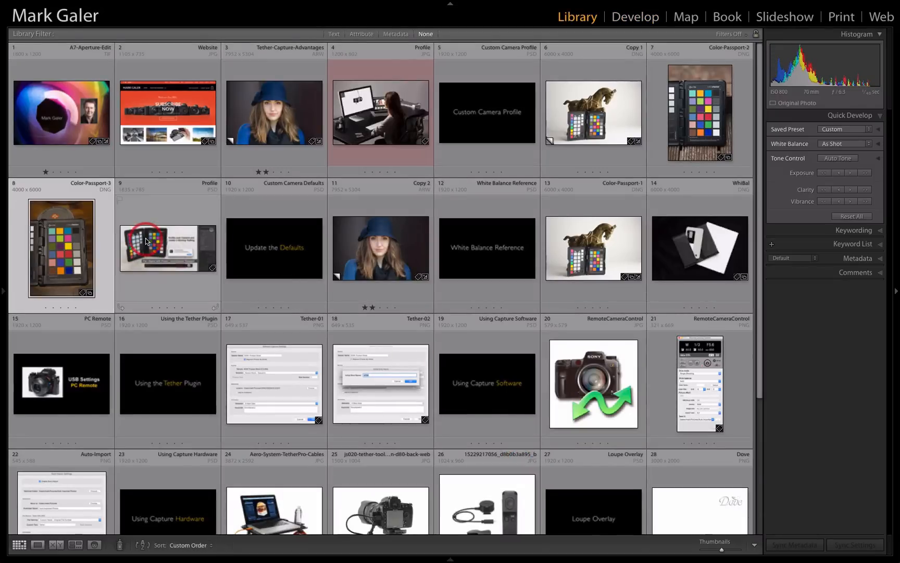
pyautogui.keyDown('shift'); pyautogui.click(164, 249); pyautogui.keyUp('shift')
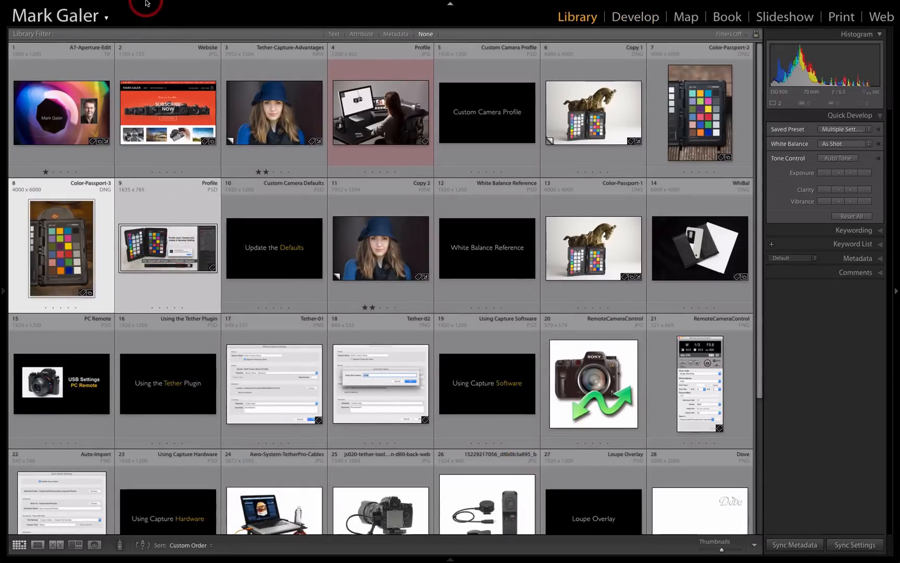
pyautogui.moveTo(149, 5)
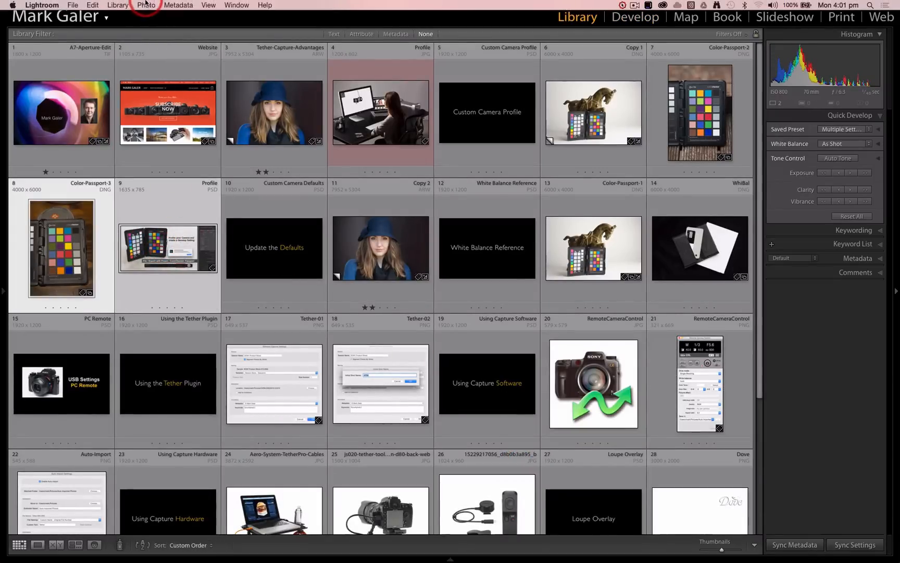
pyautogui.click(73, 6)
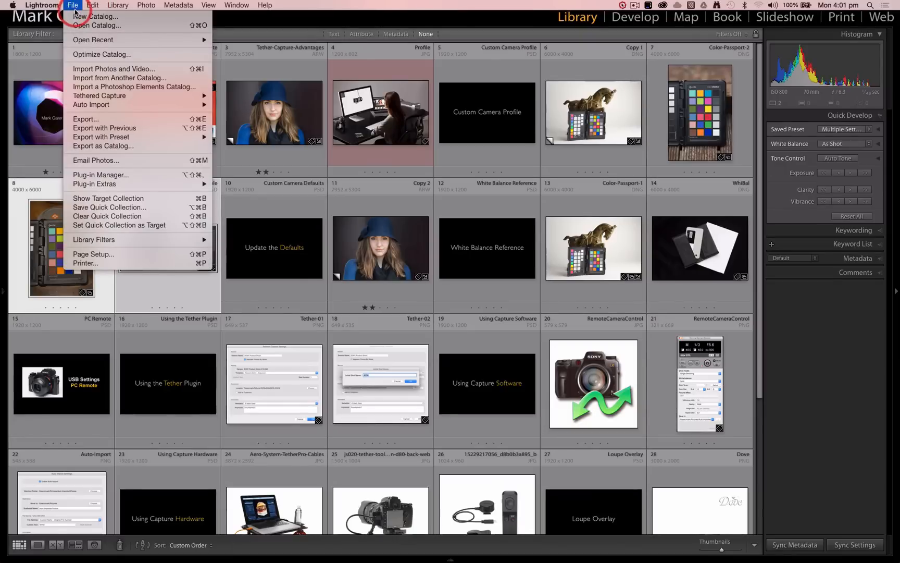
pyautogui.moveTo(94, 138)
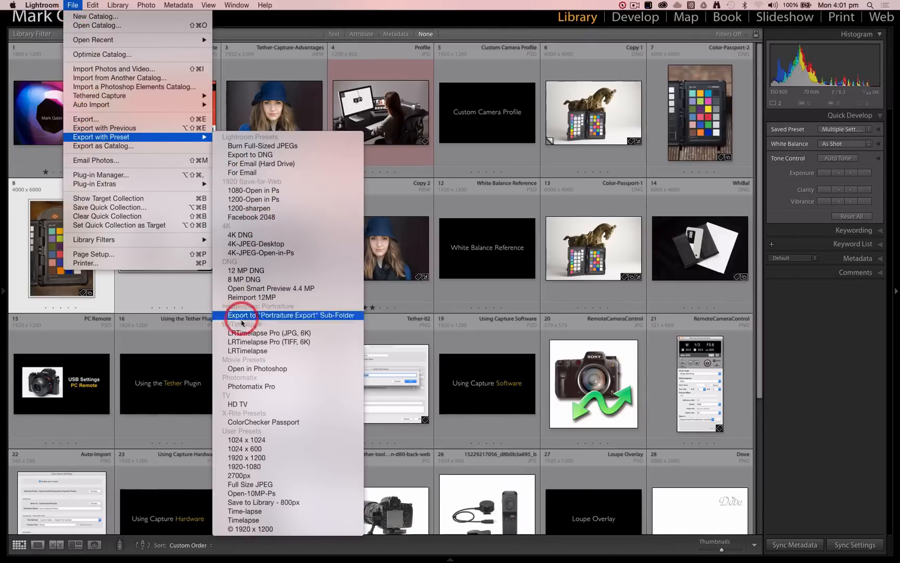
pyautogui.click(268, 424)
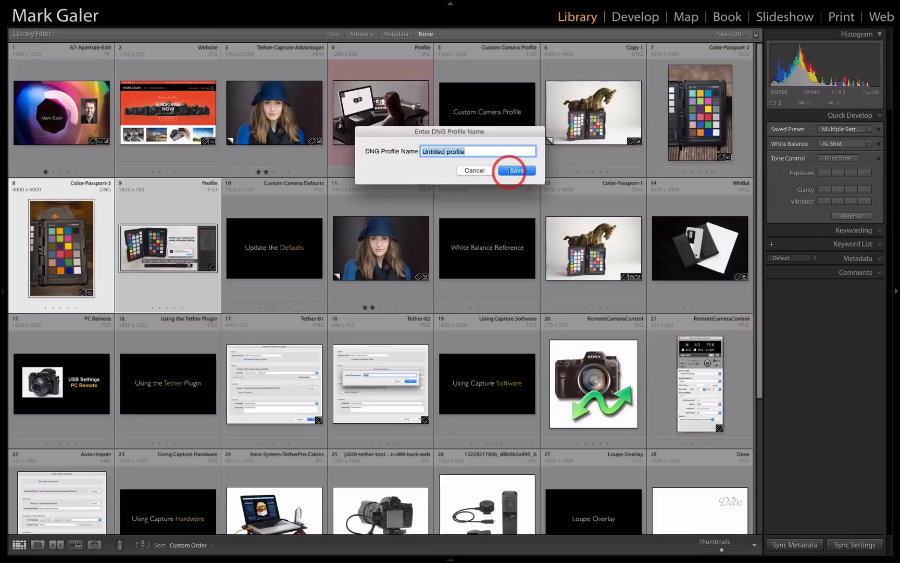
pyautogui.click(483, 172)
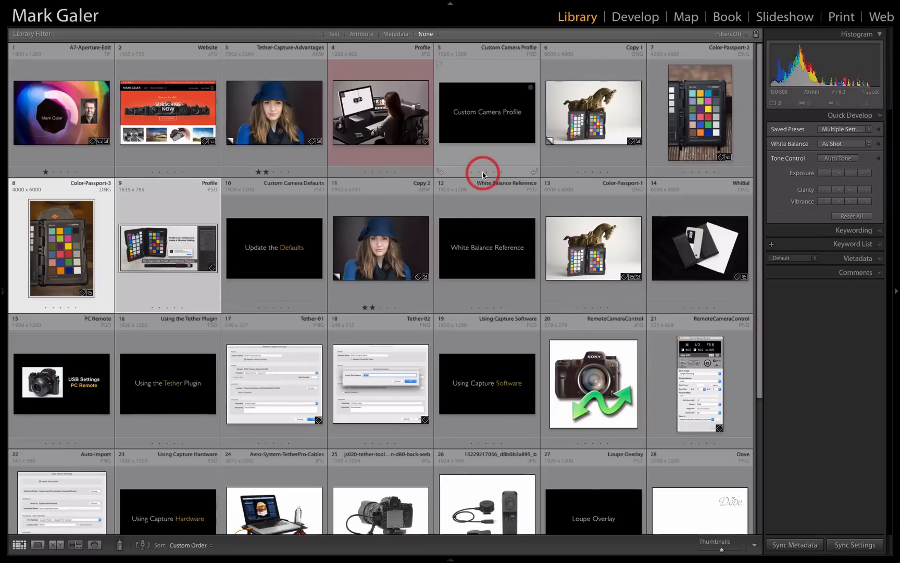
# Select only the Profile image beside Color-Passport-3 and view it enlarged
pyautogui.click(189, 208)
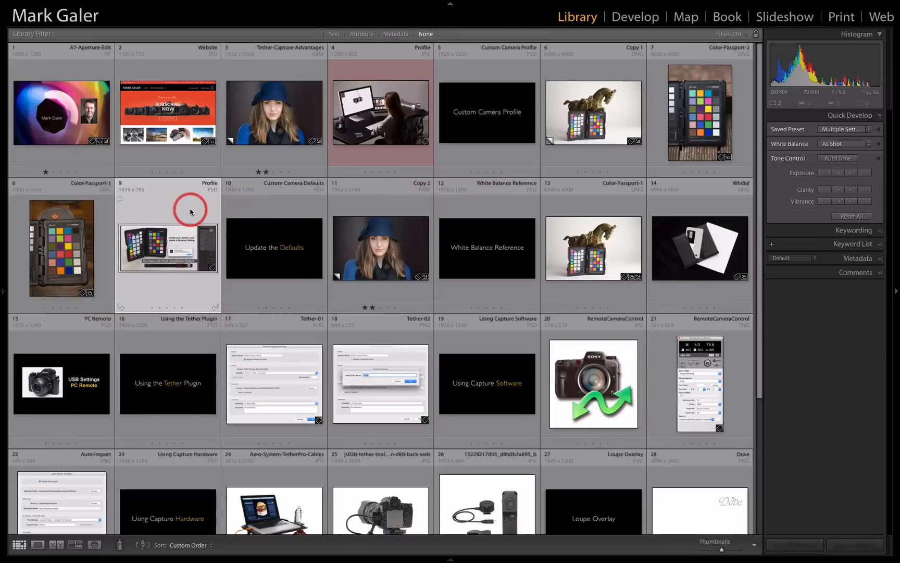
pyautogui.doubleClick(181, 239)
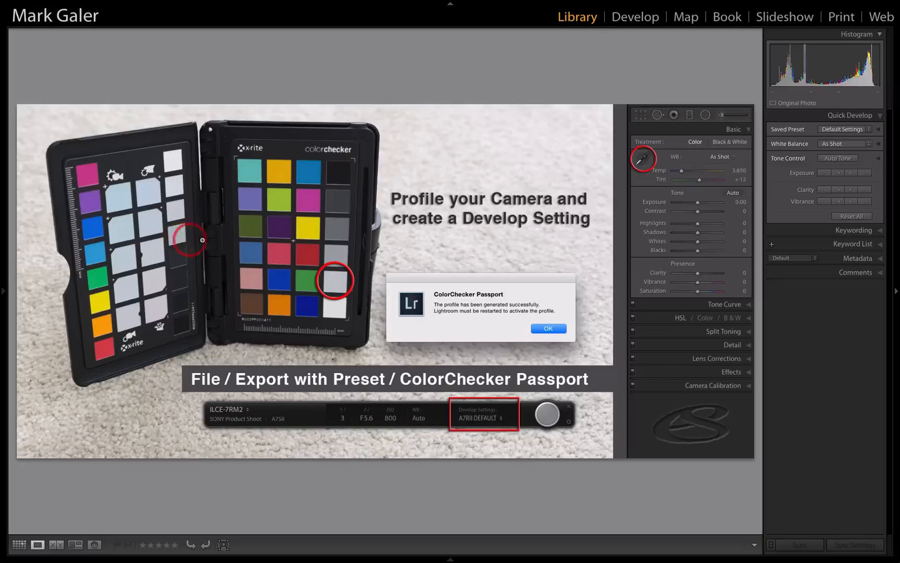
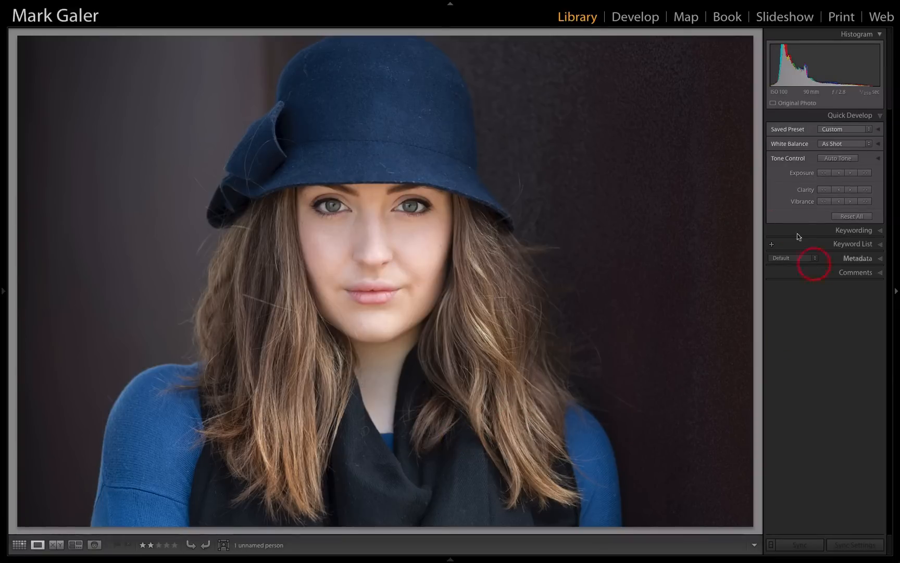
# Open the blue-hat portrait for developing and set its Camera Calibration profile to A7RII
pyautogui.click(637, 17)
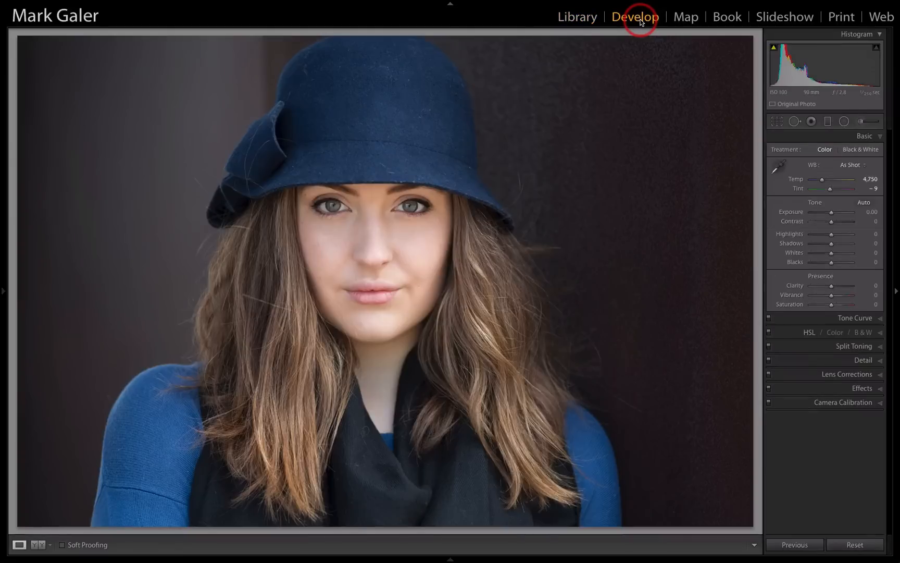
pyautogui.click(816, 403)
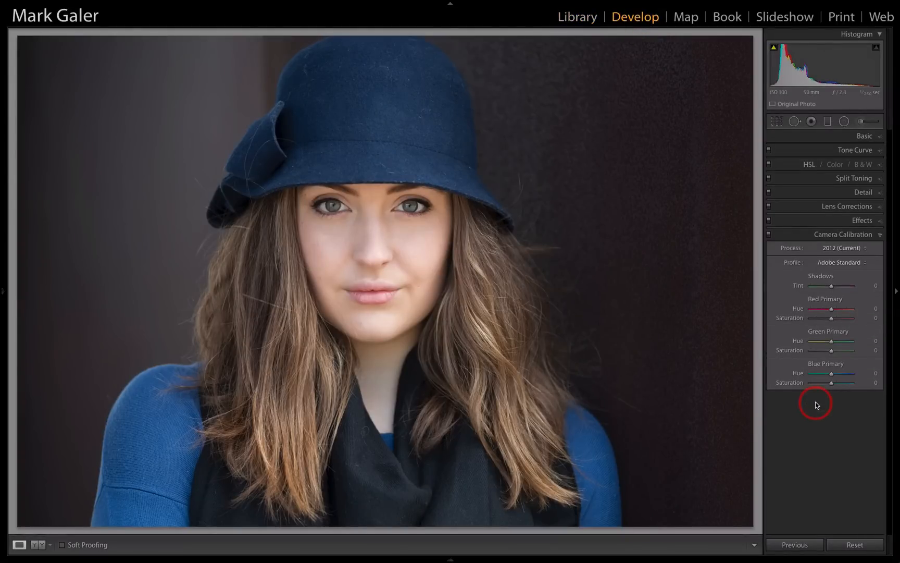
pyautogui.click(866, 265)
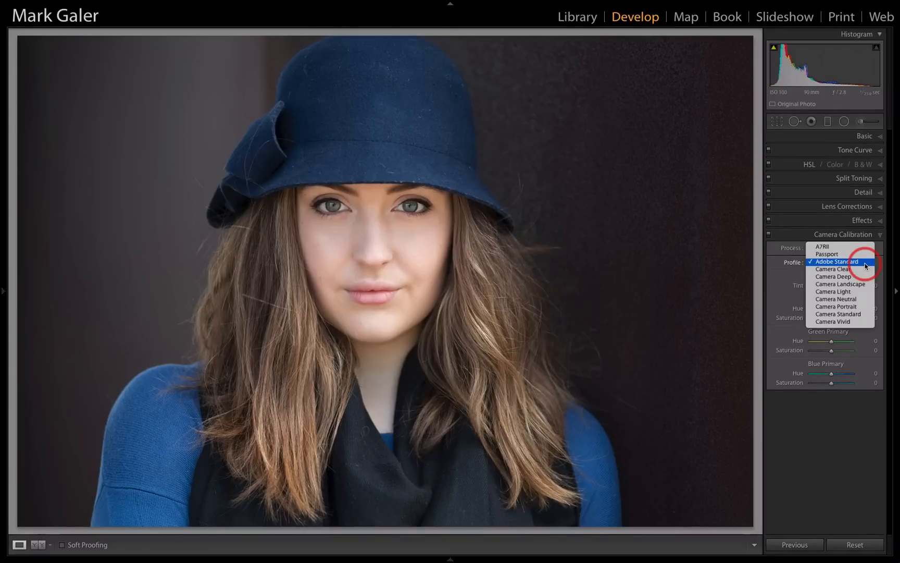
pyautogui.click(832, 248)
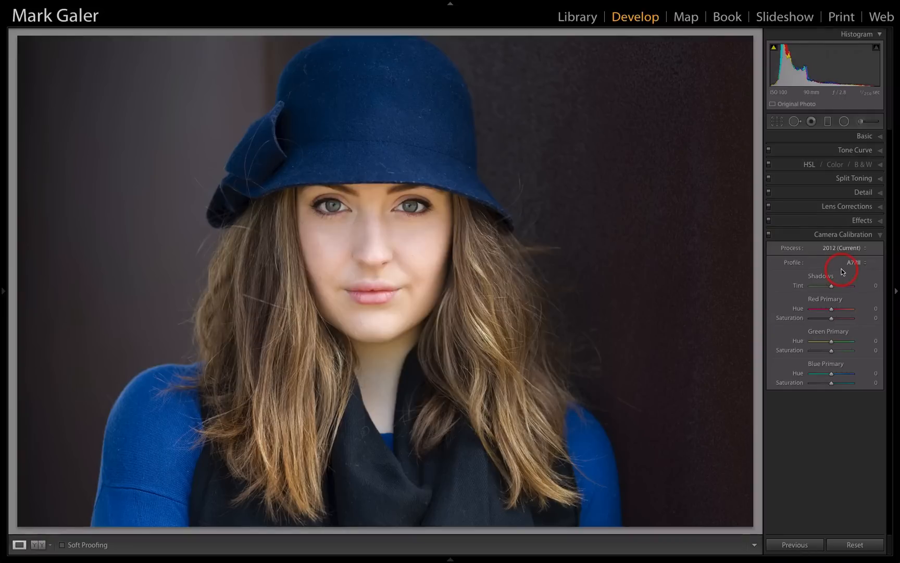
# Switch the portrait's camera profile to Adobe Standard for comparison, and set it back to A7RII
pyautogui.click(853, 264)
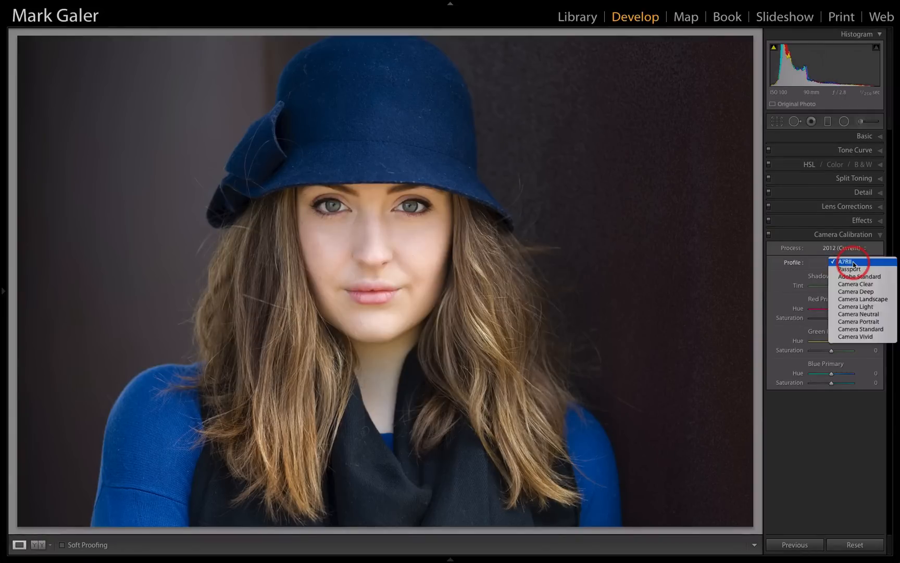
pyautogui.click(855, 276)
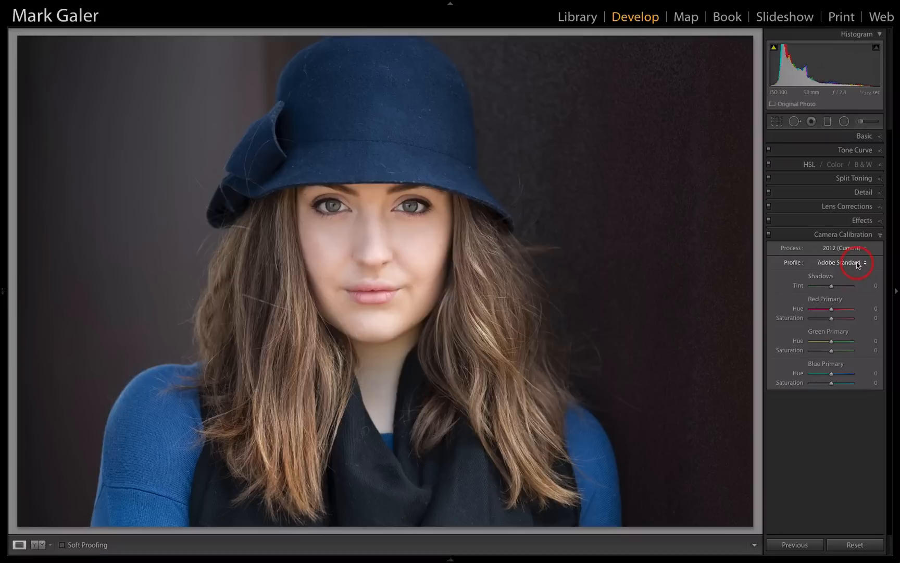
pyautogui.click(858, 263)
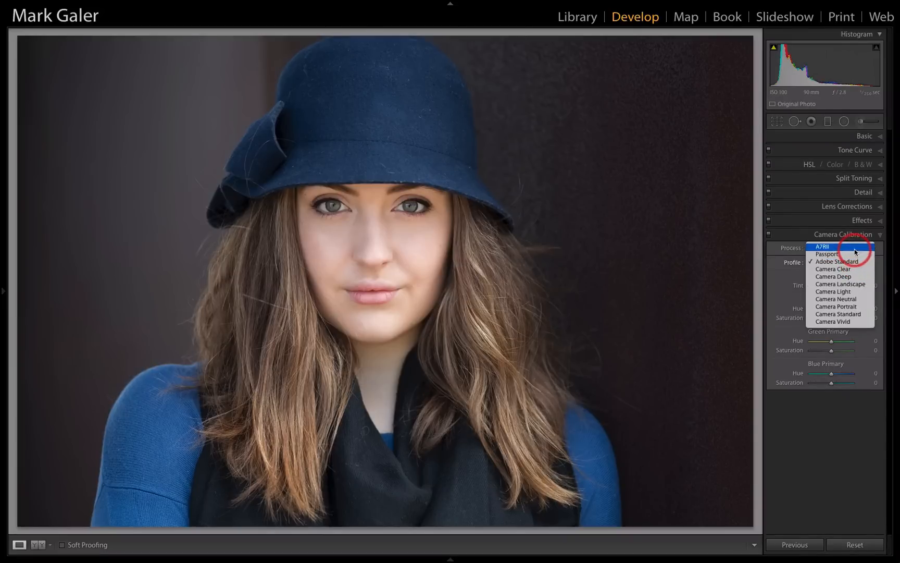
pyautogui.click(856, 247)
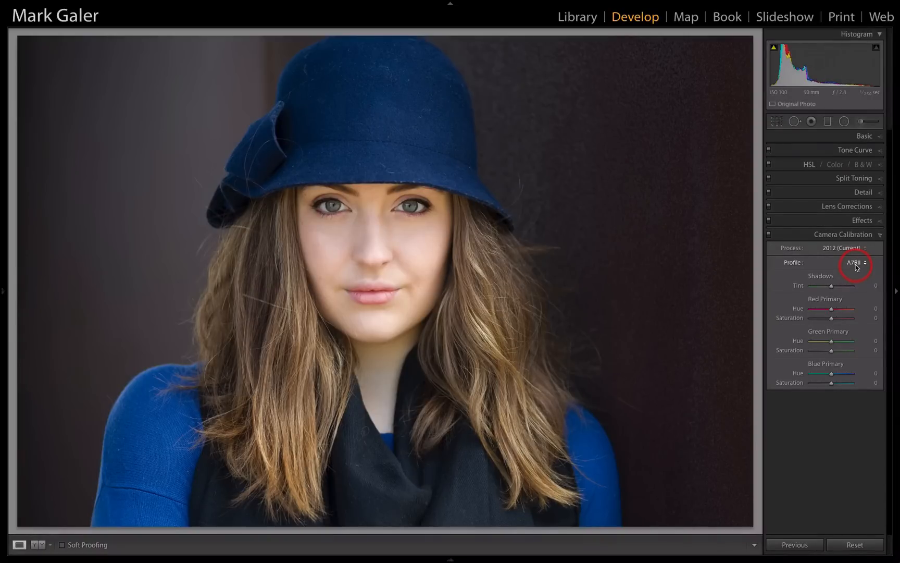
# Set the portrait's Sharpening Amount to 35 while viewing the hair and eye up close
pyautogui.press('alt')
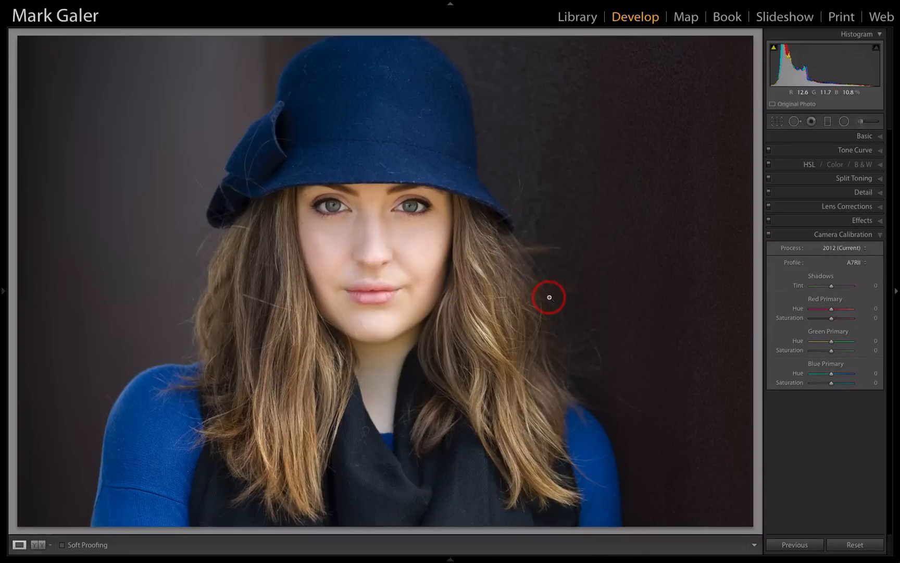
pyautogui.click(188, 235)
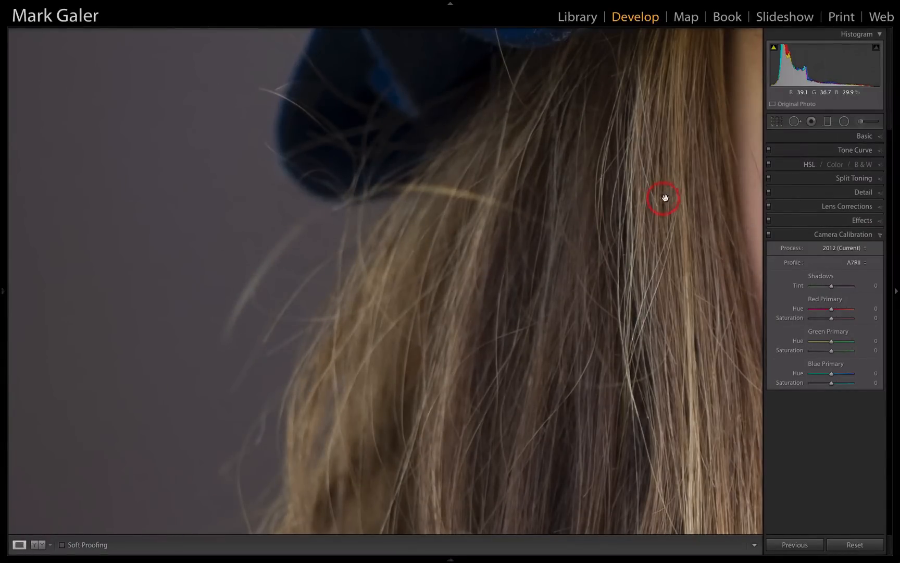
pyautogui.moveTo(677, 201); pyautogui.dragTo(330, 294)
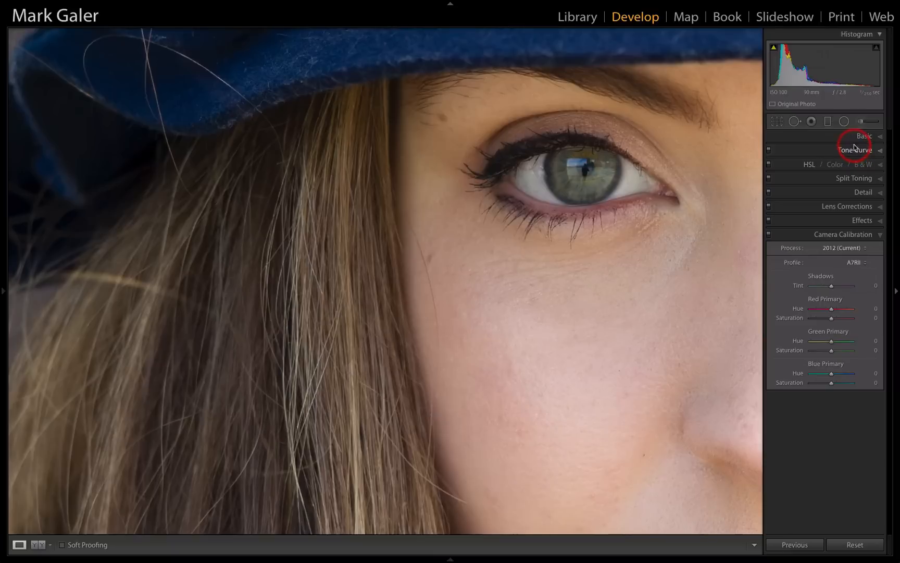
pyautogui.click(825, 192)
pyautogui.moveTo(825, 270); pyautogui.dragTo(825, 273)
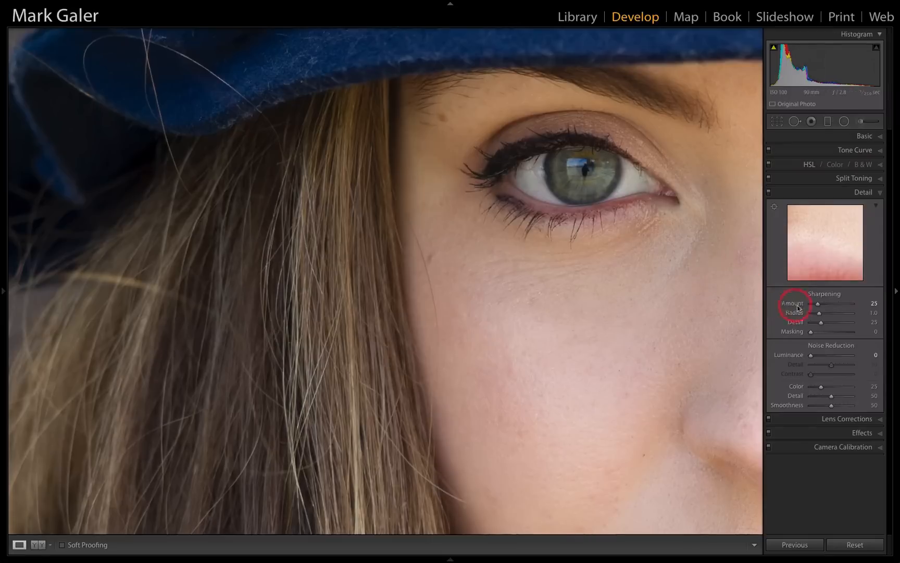
pyautogui.click(871, 303)
pyautogui.press('shift')
pyautogui.hotkey('shift', 'Up')
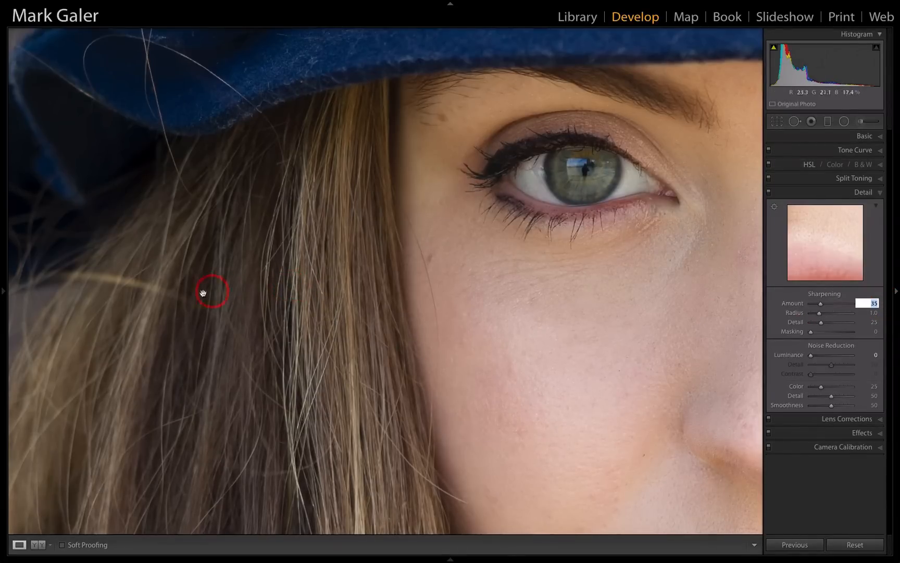
# Try Luminance noise reduction at 10, settle on 20, and return to the full portrait
pyautogui.moveTo(90, 296); pyautogui.dragTo(315, 308)
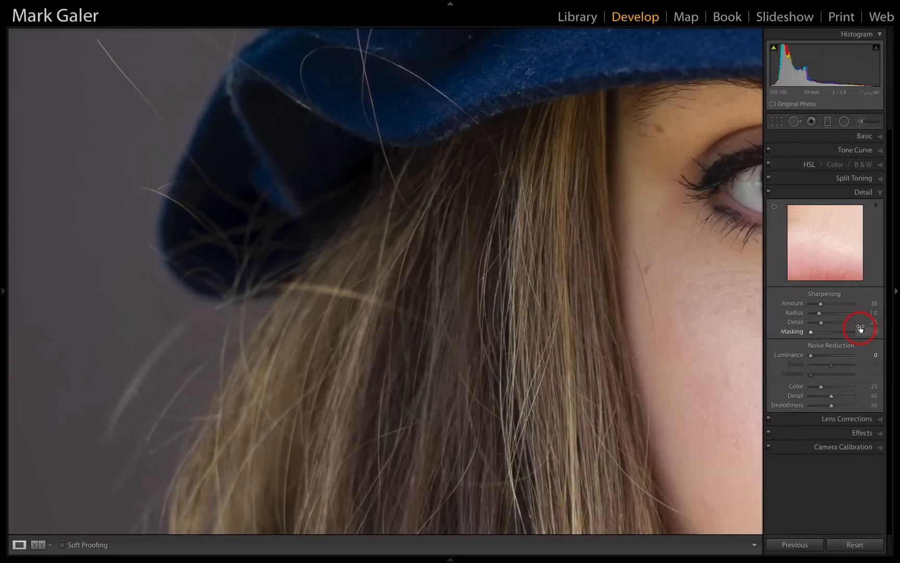
pyautogui.click(875, 355)
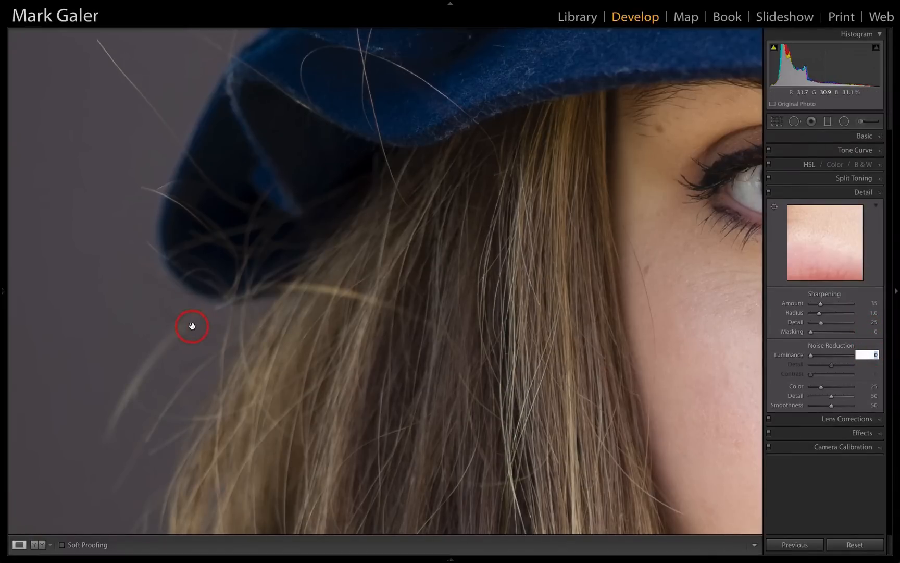
pyautogui.write('10')
pyautogui.press('Return')
pyautogui.write('20')
pyautogui.press('Return')
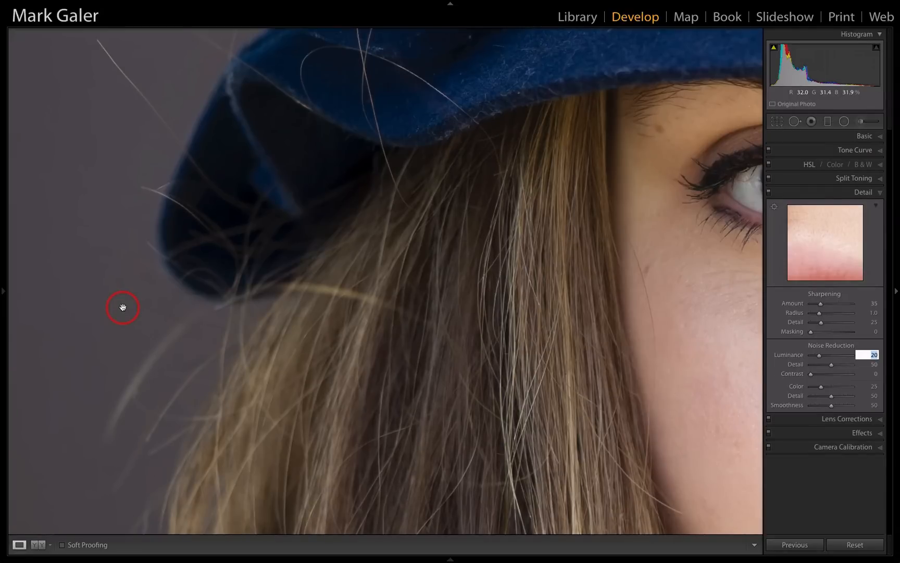
pyautogui.click(500, 321)
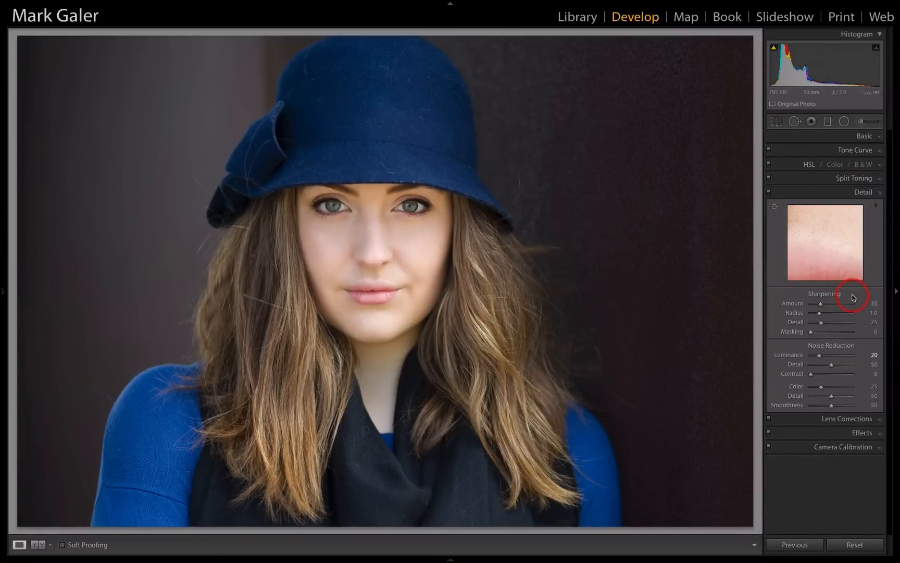
# Update the default develop settings for the Sony ILCE-7RM2 to the portrait's current settings
pyautogui.press('alt')
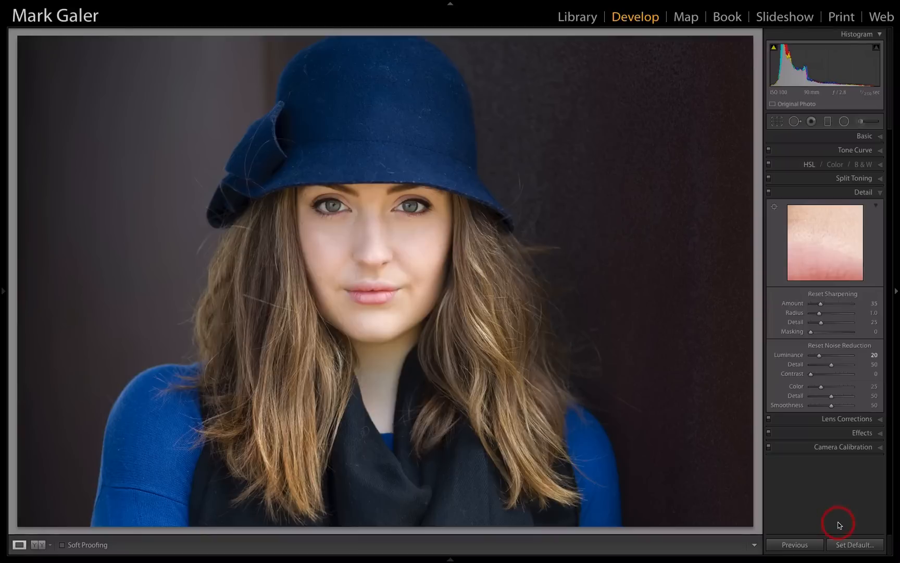
pyautogui.keyDown('alt'); pyautogui.click(845, 545); pyautogui.keyUp('alt')
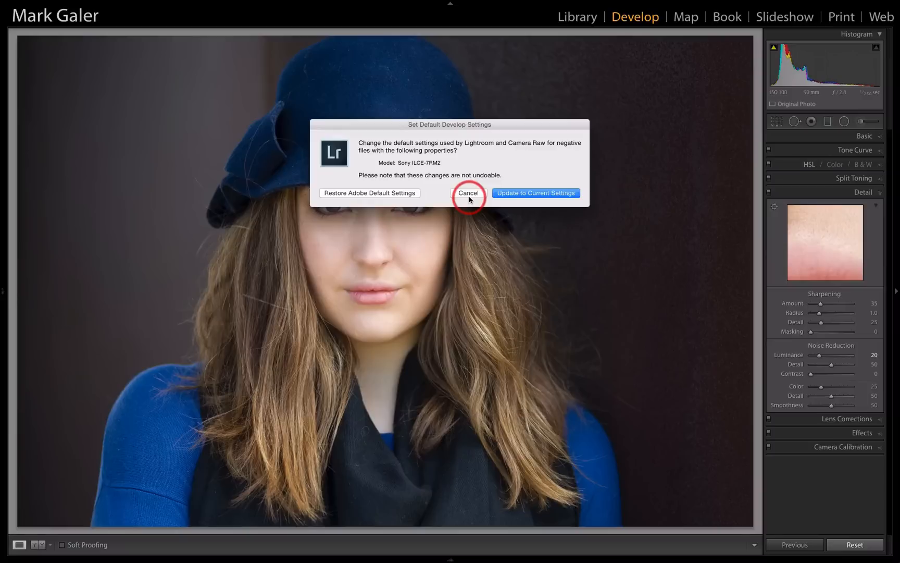
pyautogui.click(517, 192)
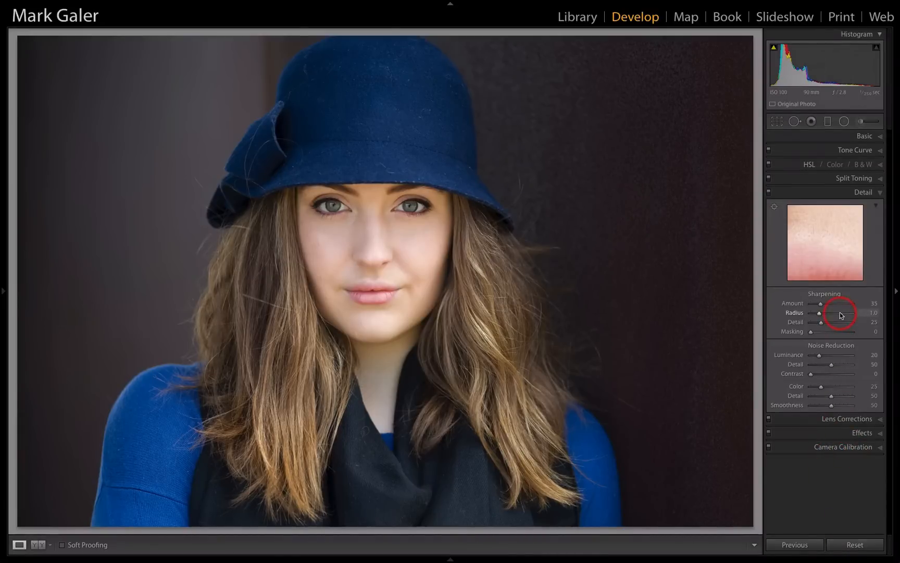
# Revisit the Camera Calibration settings, bring up the choice to restore the Adobe default settings, and cancel it
pyautogui.click(829, 446)
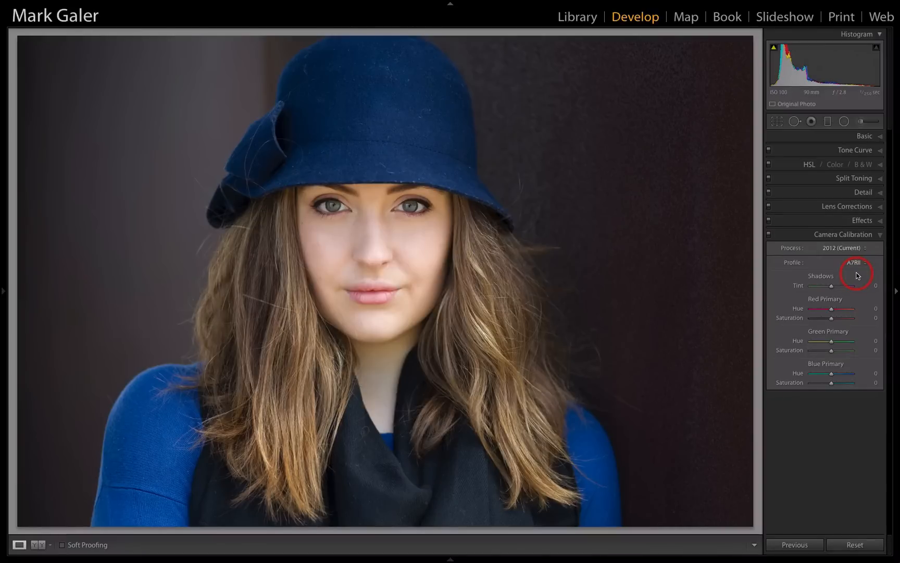
pyautogui.press('alt')
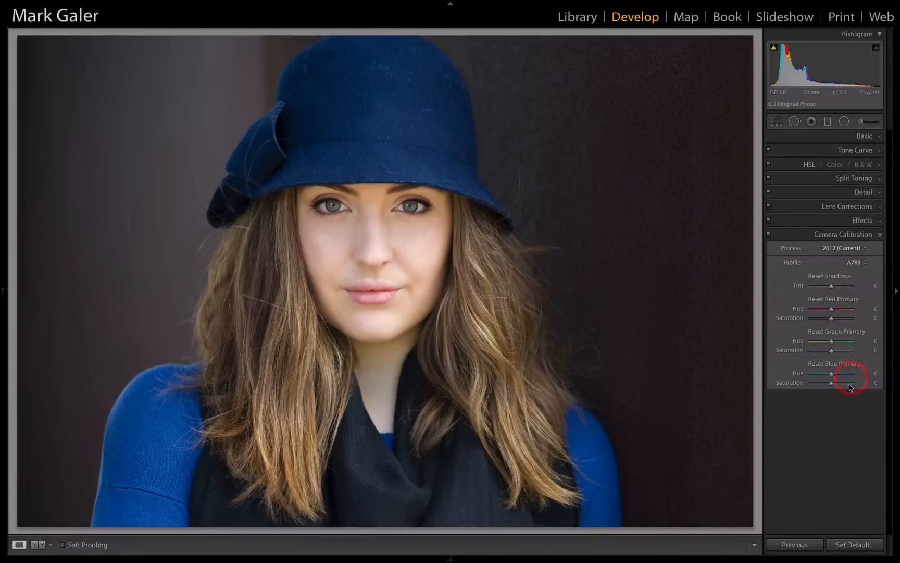
pyautogui.click(850, 545)
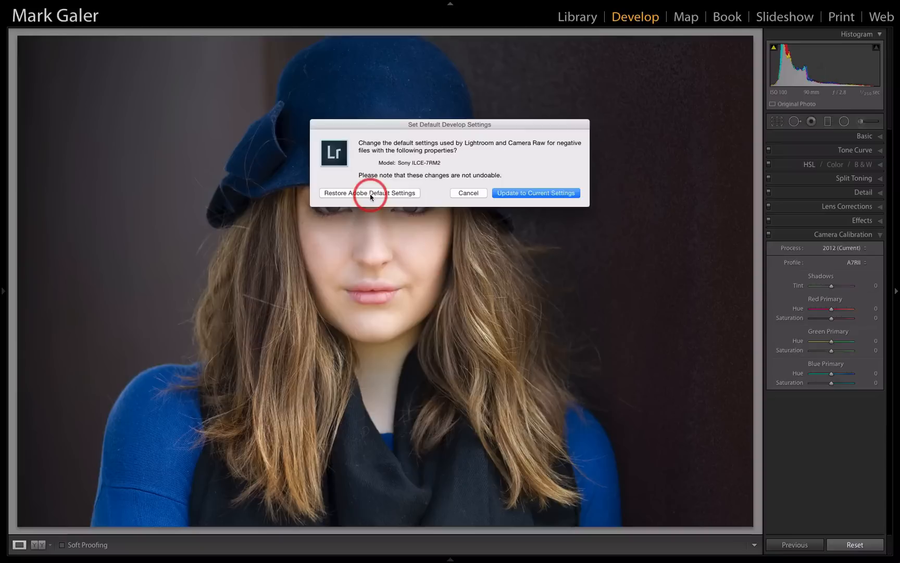
pyautogui.click(463, 195)
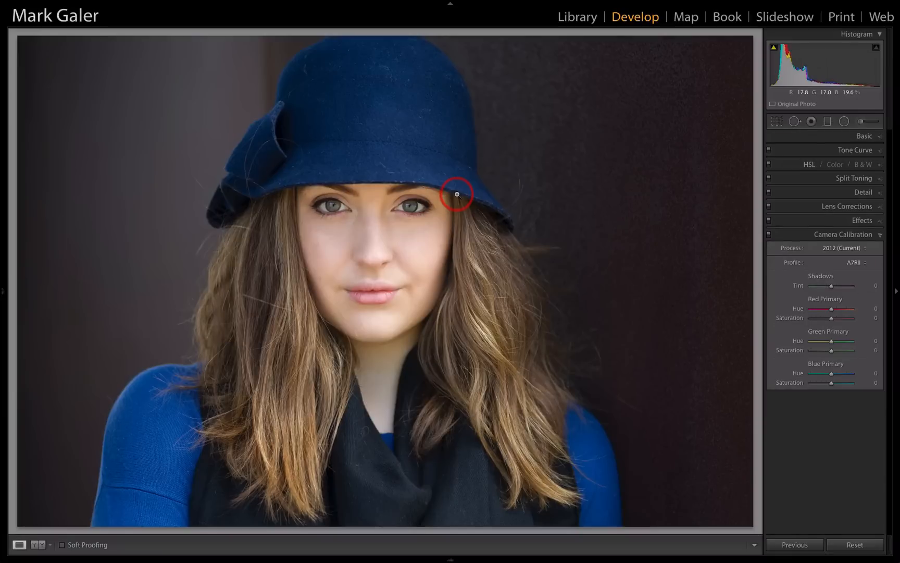
# Enable Profile Corrections in the portrait's Lens Corrections
pyautogui.click(799, 206)
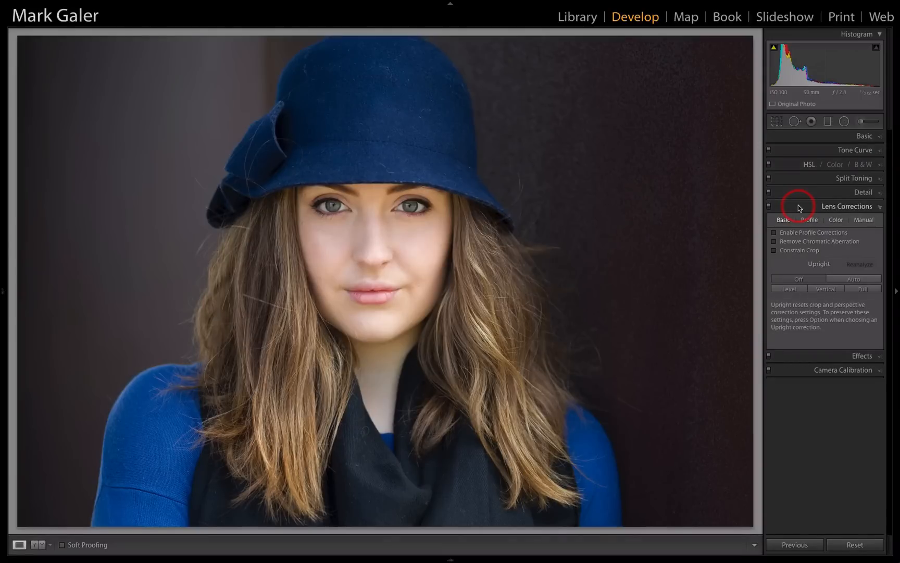
pyautogui.click(774, 232)
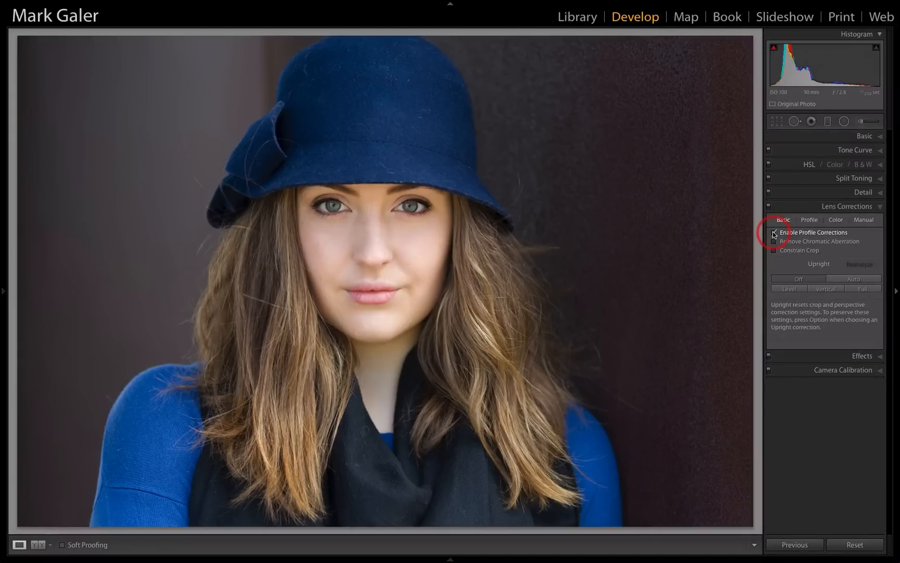
pyautogui.click(778, 233)
# Check the lens profile details and the chromatic aberration option, and read the information about the built-in lens profile
pyautogui.click(805, 222)
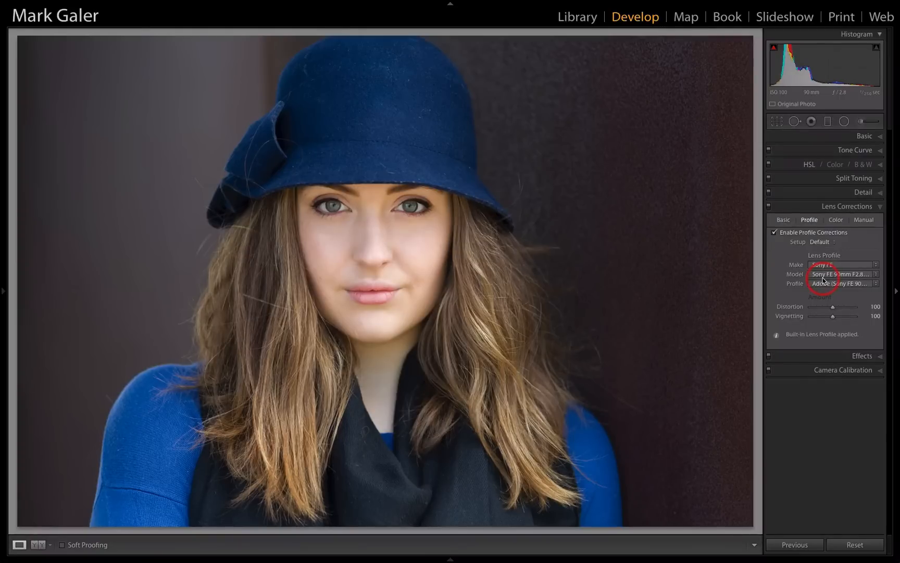
pyautogui.click(785, 220)
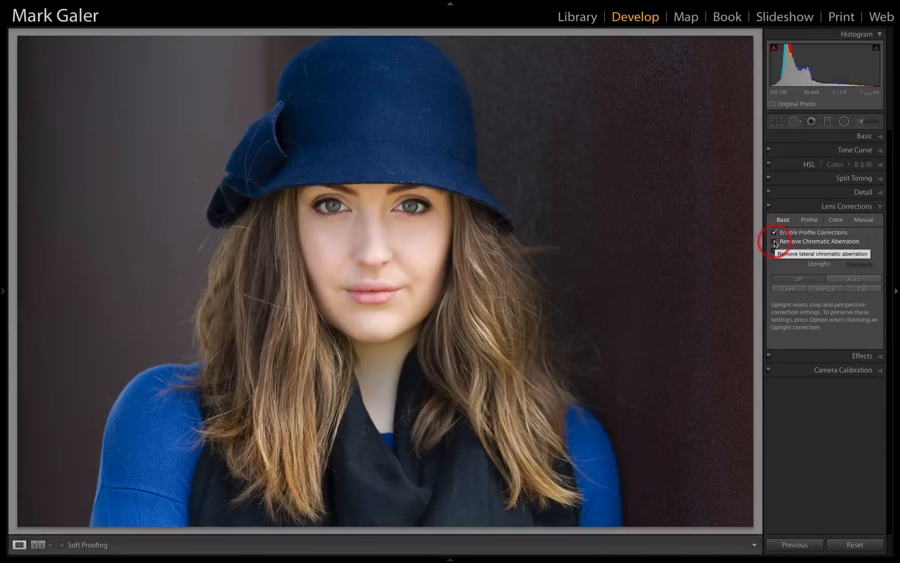
pyautogui.click(808, 219)
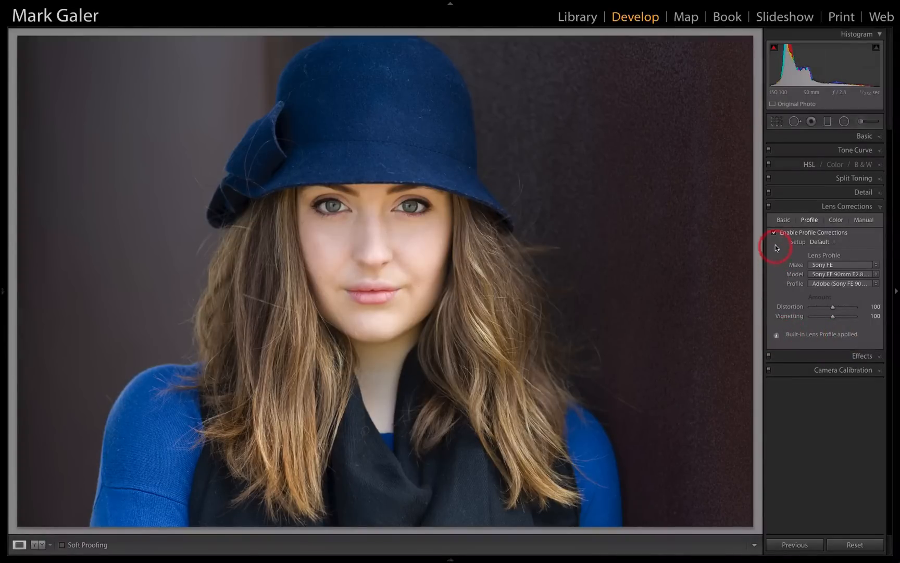
pyautogui.click(776, 336)
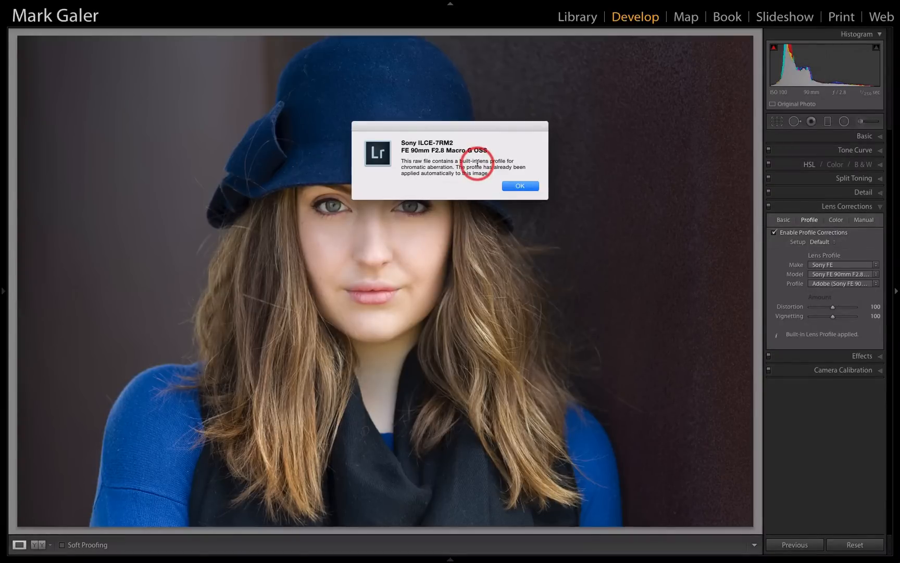
pyautogui.click(520, 186)
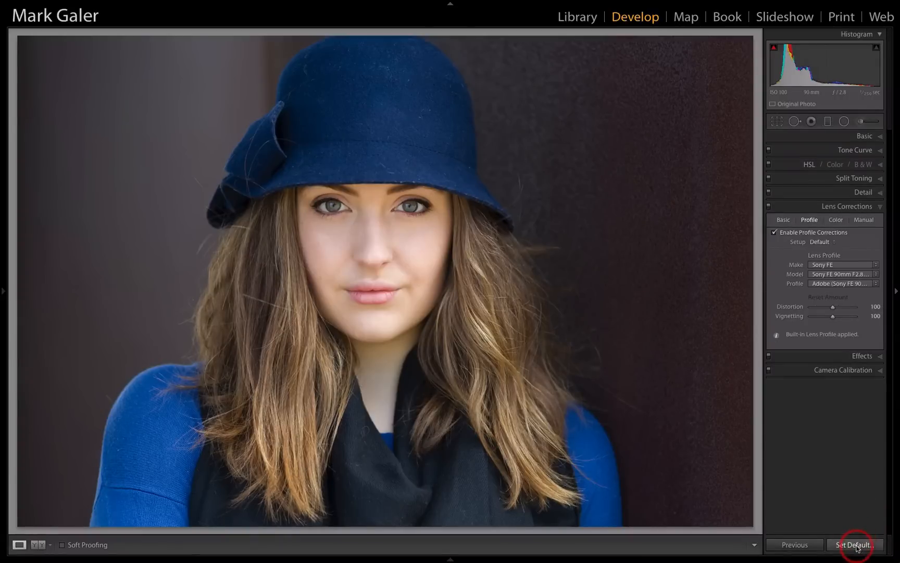
# Update the Sony ILCE-7RM2 default develop settings again so they include the enabled lens profile corrections
pyautogui.keyDown('alt'); pyautogui.click(856, 546); pyautogui.keyUp('alt')
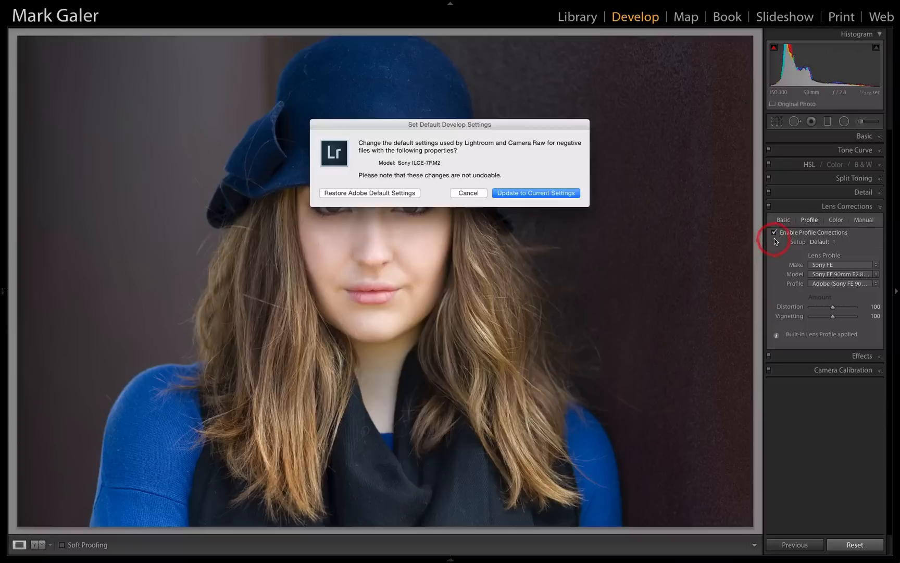
pyautogui.click(558, 194)
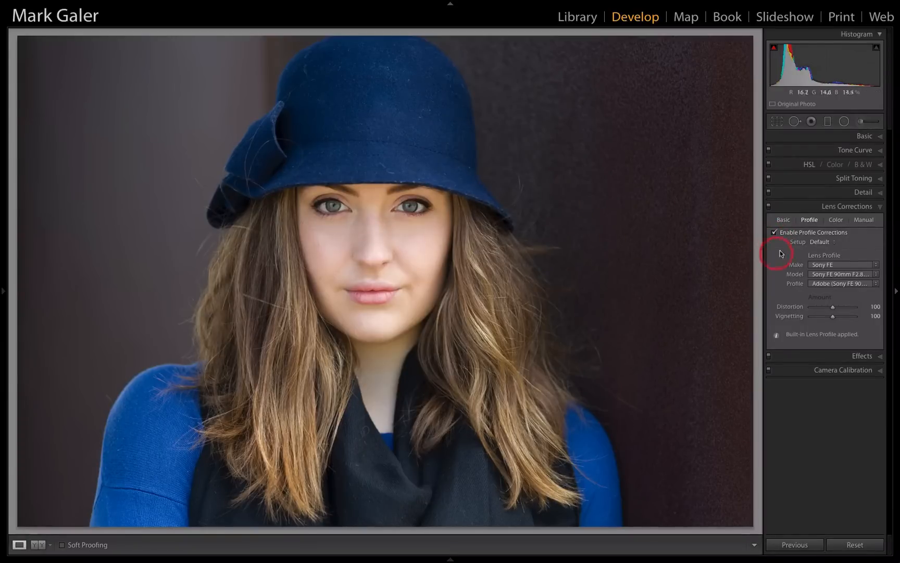
pyautogui.click(850, 546)
# In the bronze horse photo, set the white balance to As Shot and neutralise it by sampling the ColorChecker's light gray patch beside the red one
pyautogui.press('Right')
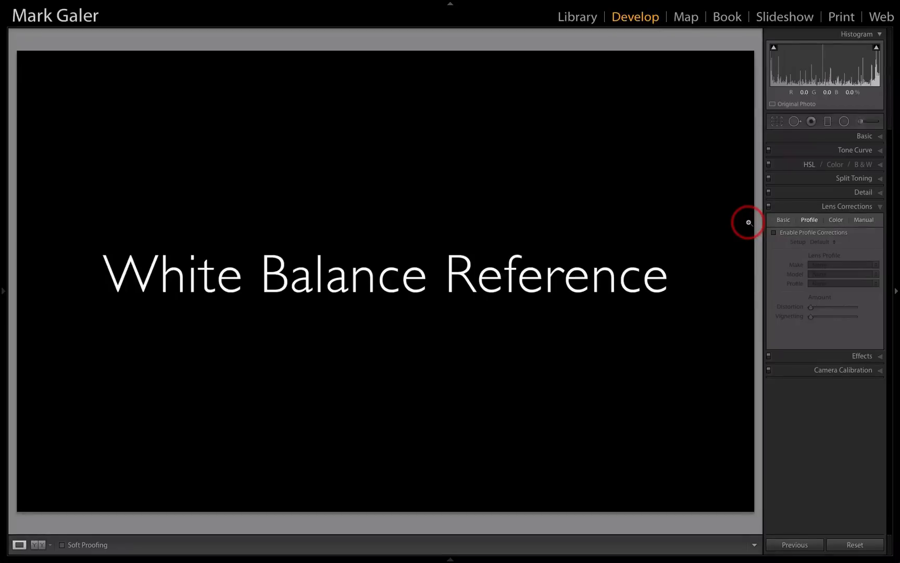
pyautogui.press('Right')
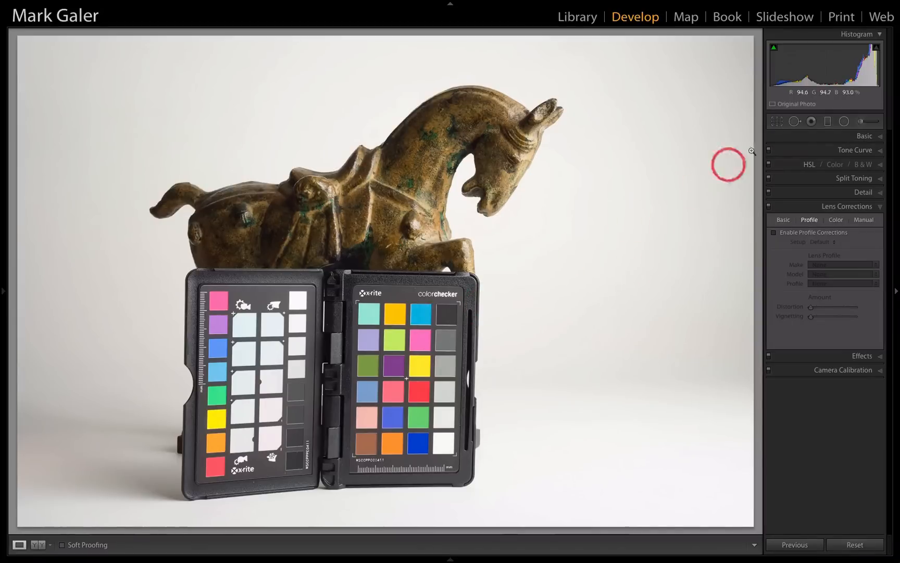
pyautogui.click(795, 140)
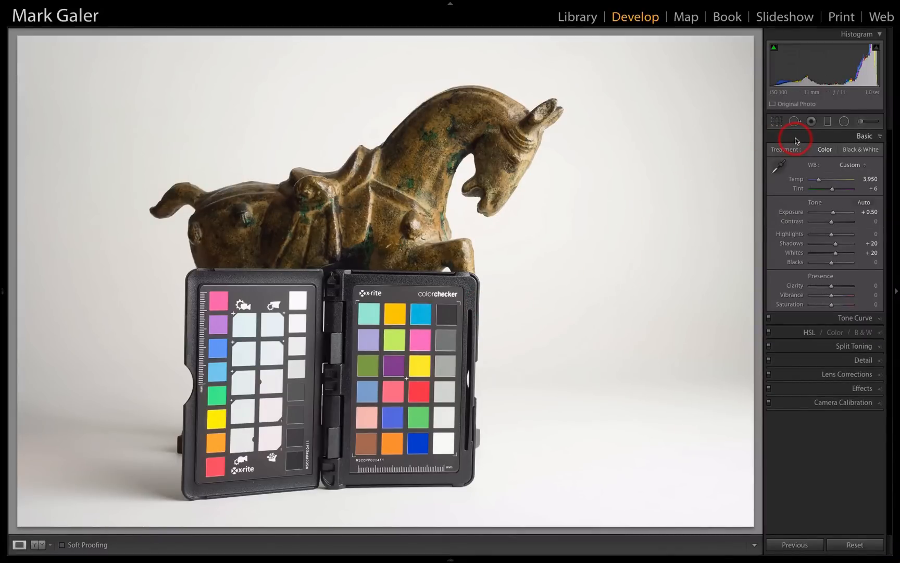
pyautogui.click(852, 164)
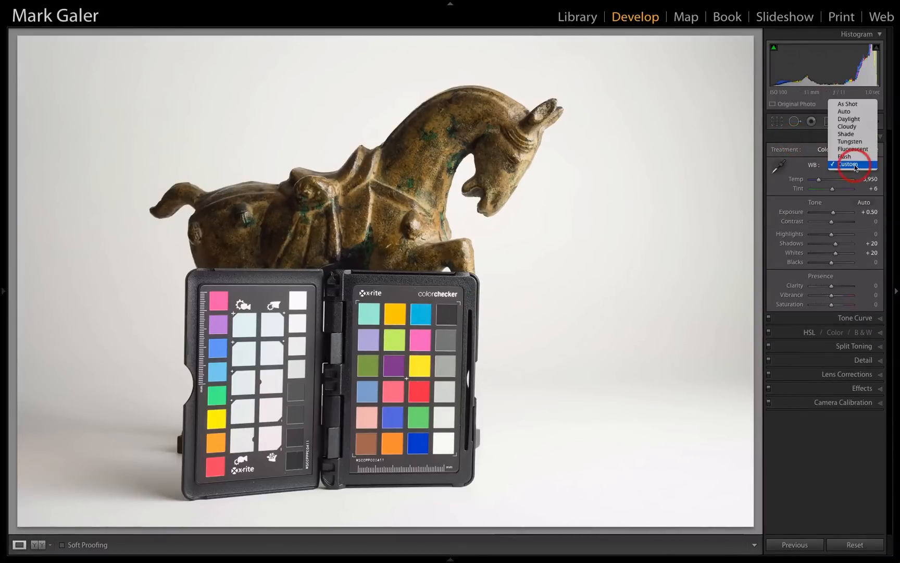
pyautogui.click(856, 104)
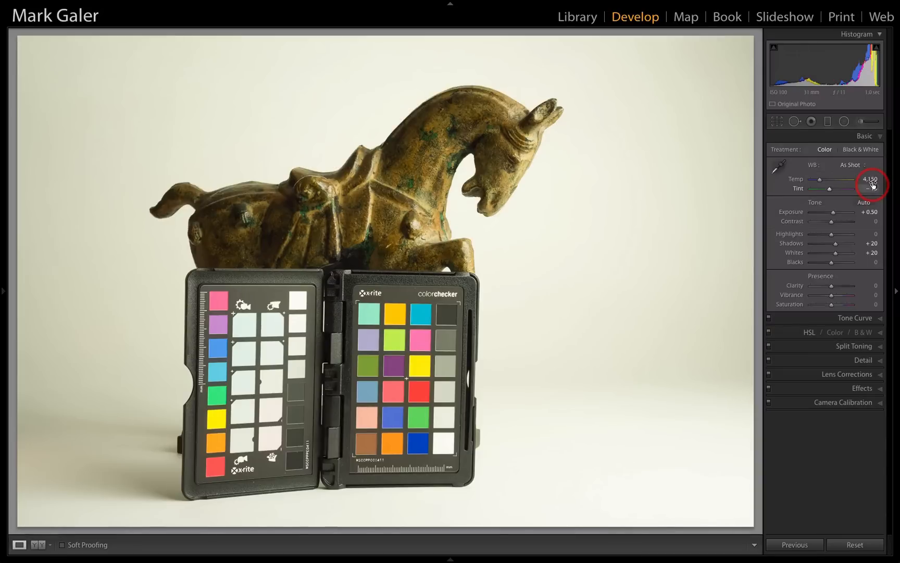
pyautogui.click(780, 168)
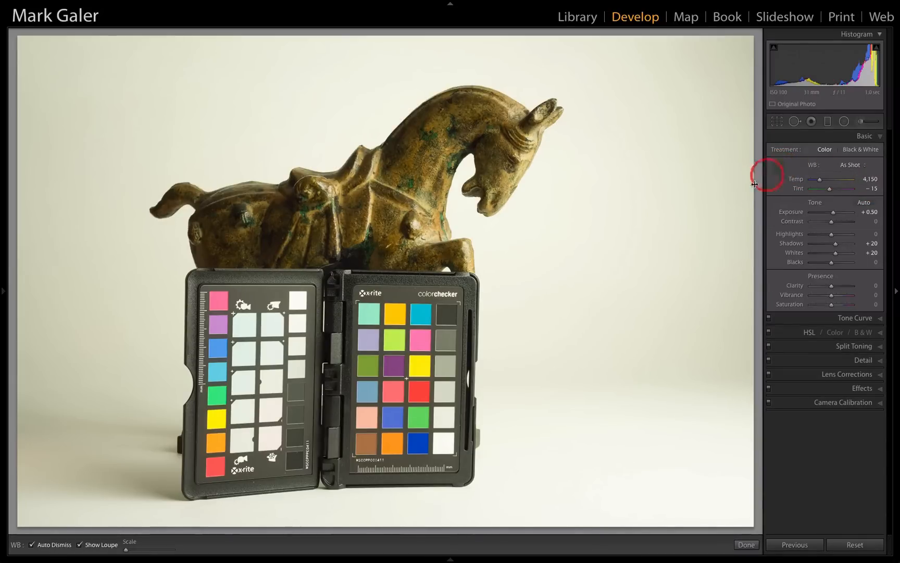
pyautogui.click(446, 395)
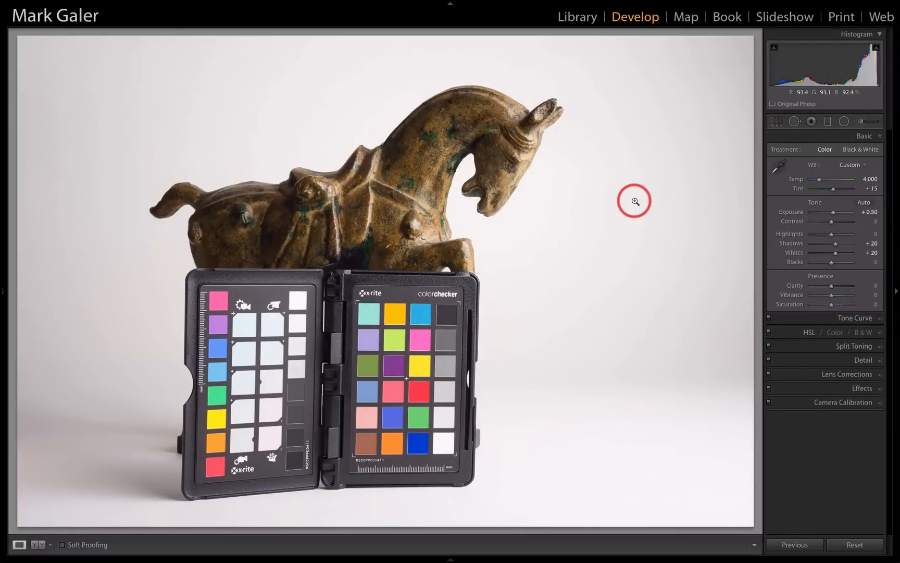
# In the gray card and black wallet photo, set the white balance by sampling the gray card, and advance to the following photo
pyautogui.press('Right')
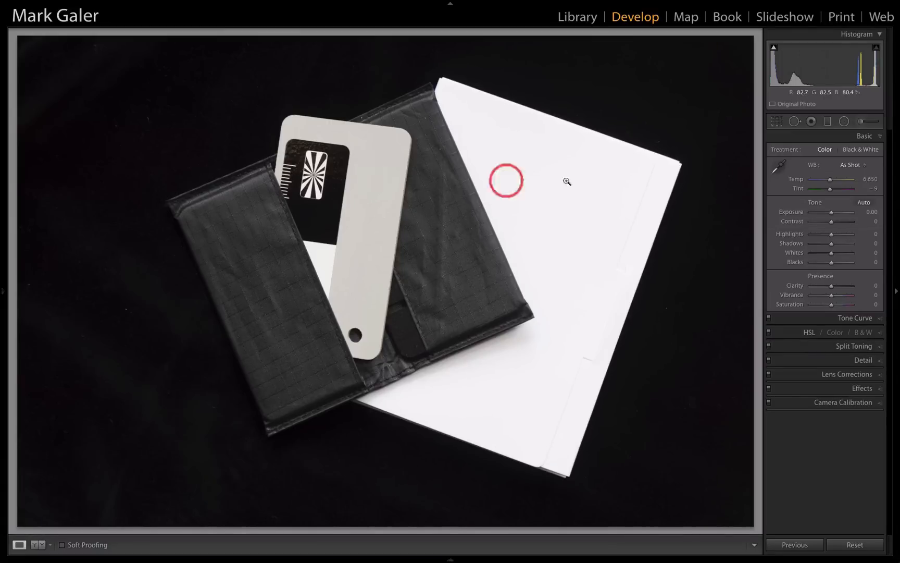
pyautogui.click(779, 167)
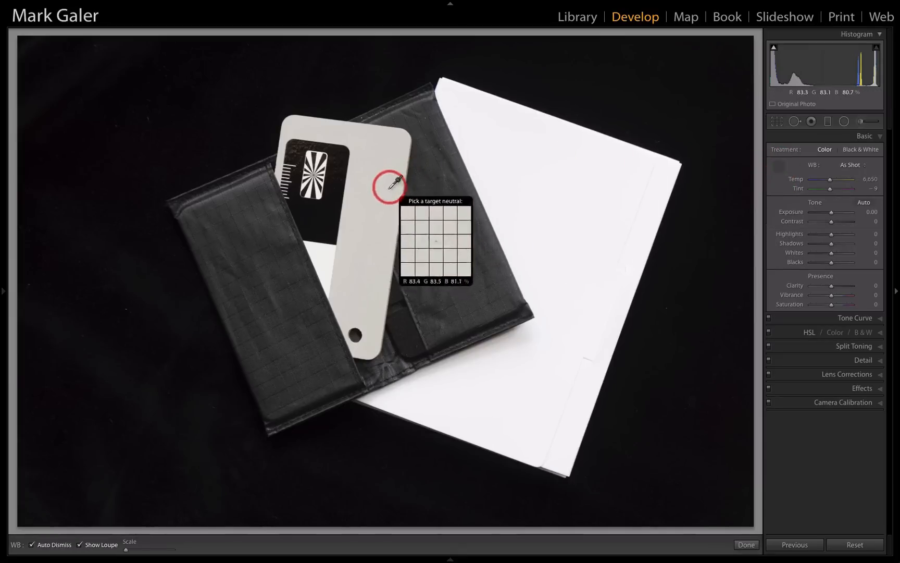
pyautogui.click(371, 223)
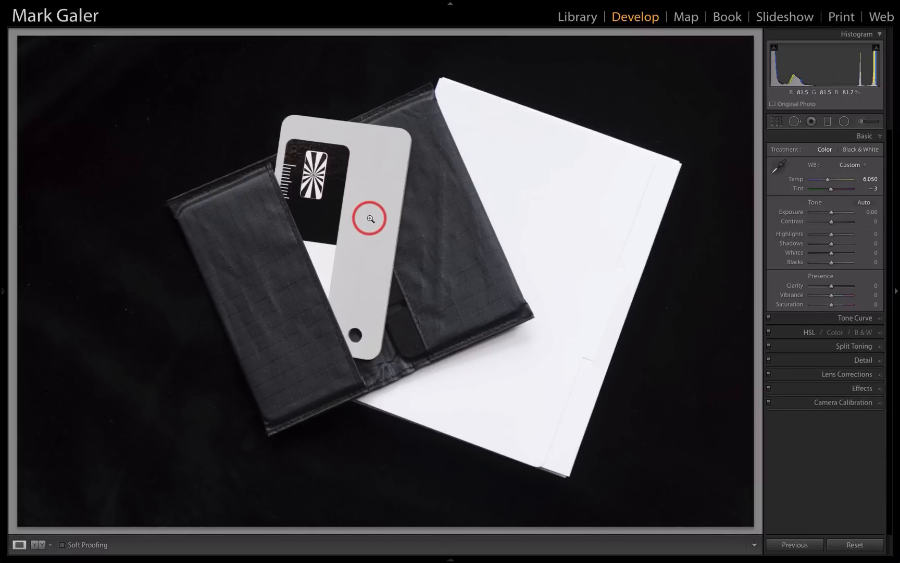
pyautogui.press('Right')
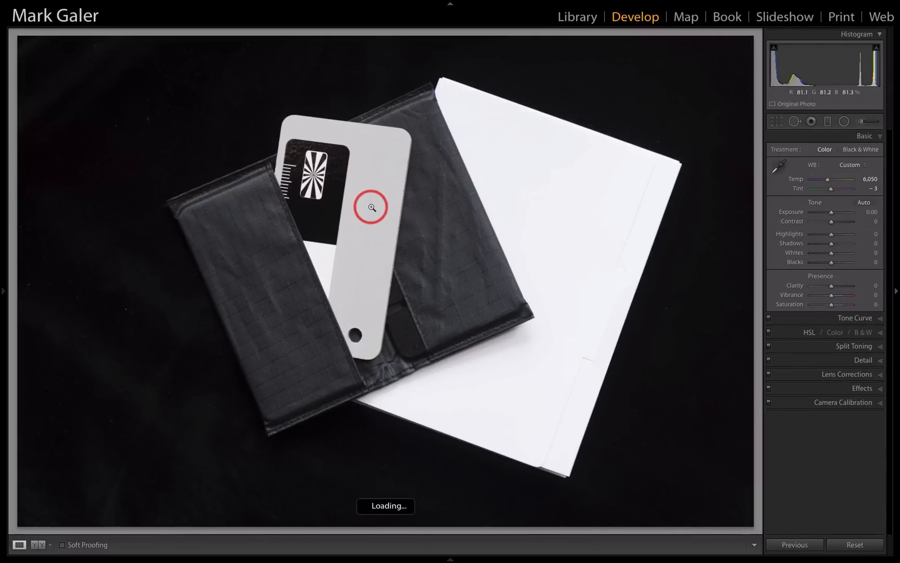
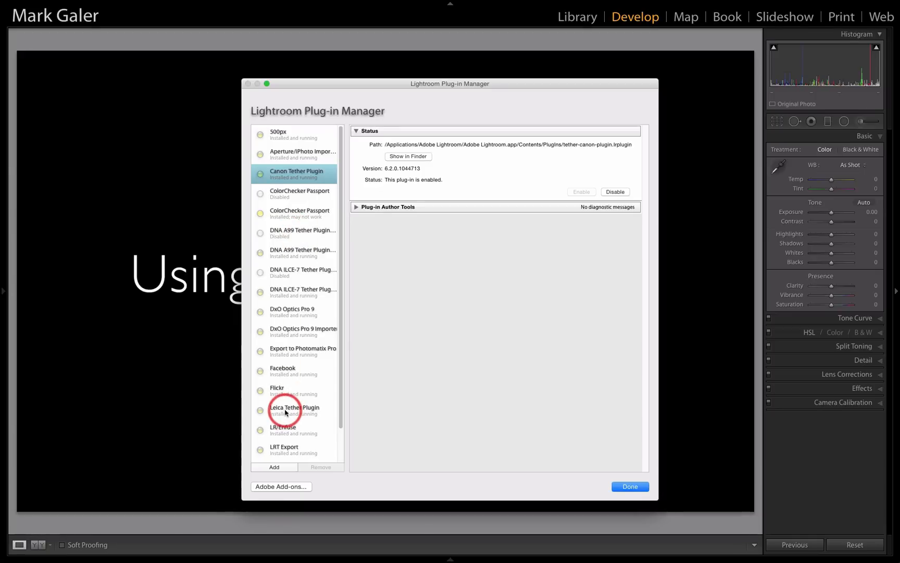
# Check the status details of the enabled DNA ILCE-7 Tether plug-in, close the plug-in manager, and advance to the following image
pyautogui.click(306, 293)
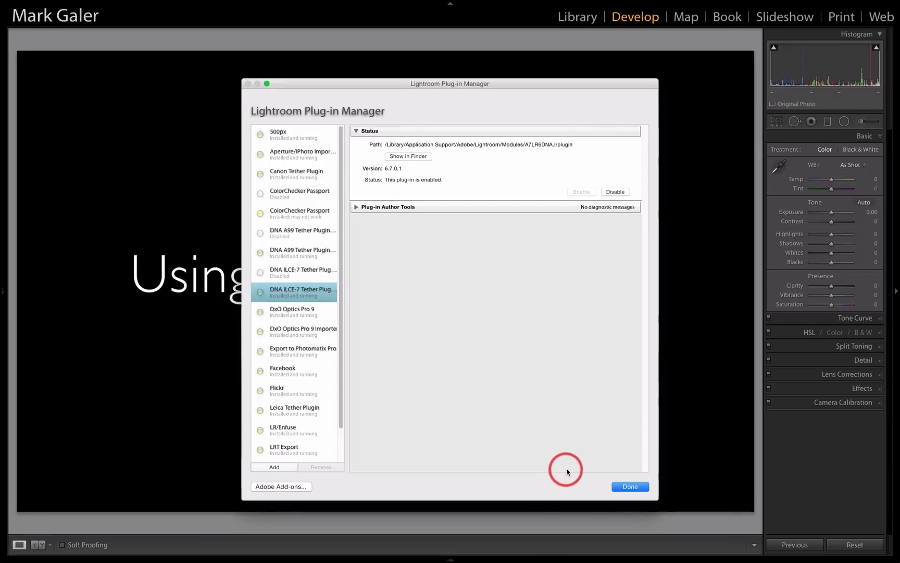
pyautogui.click(619, 486)
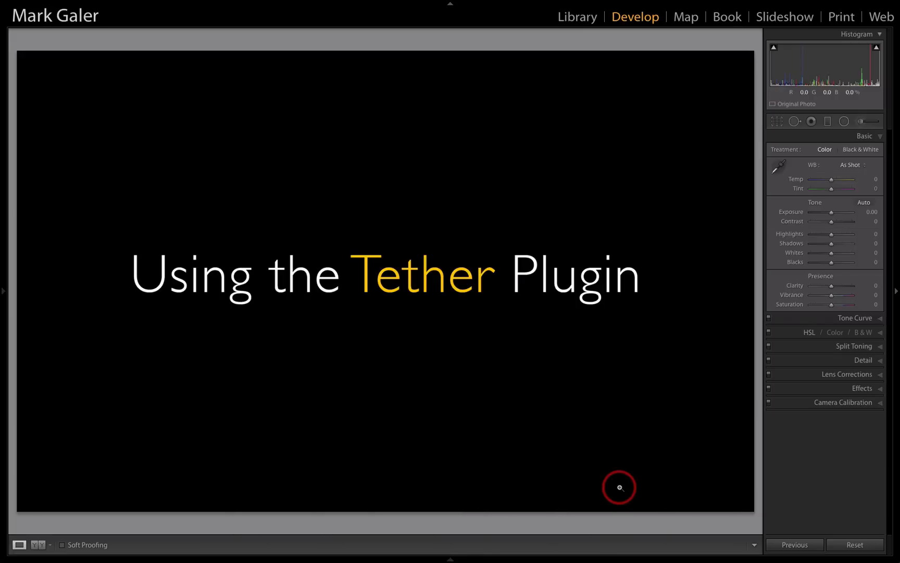
pyautogui.press('Right')
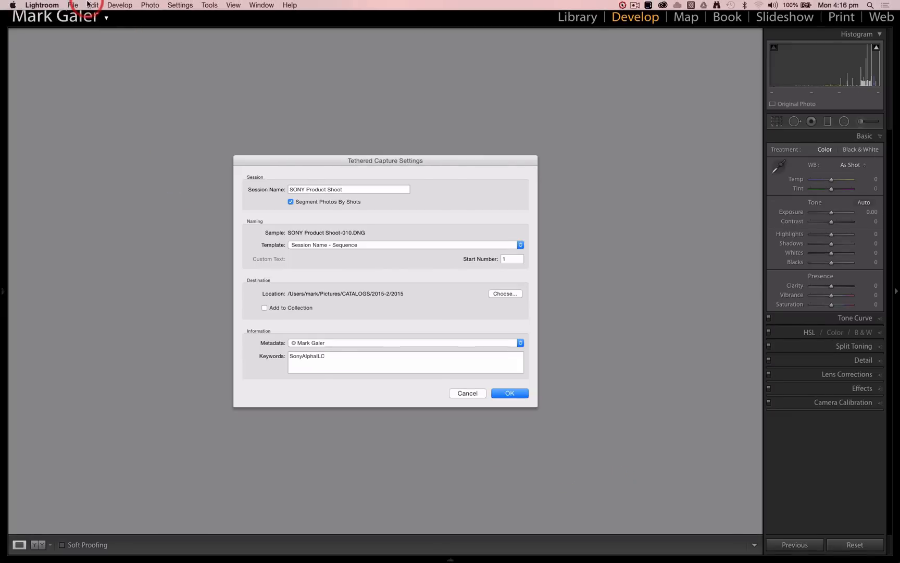
# Start a tethered capture session named "Sony Product Shoot" and enable Segment Photos By Shots
pyautogui.click(72, 7)
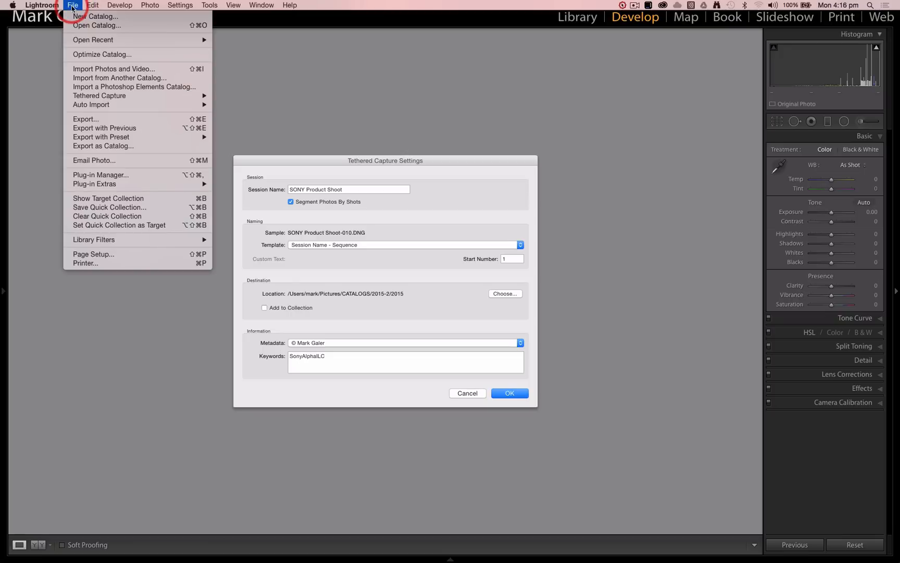
pyautogui.moveTo(99, 96)
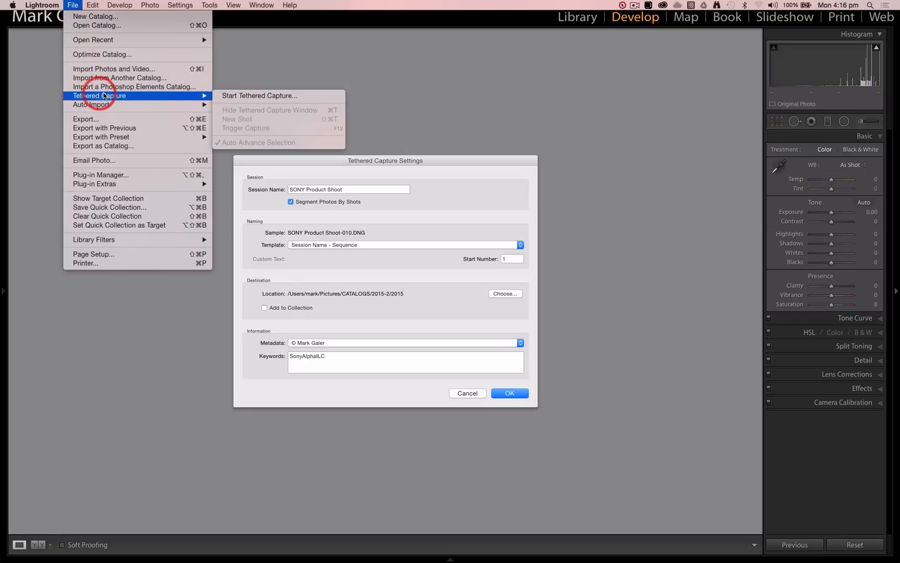
pyautogui.click(240, 98)
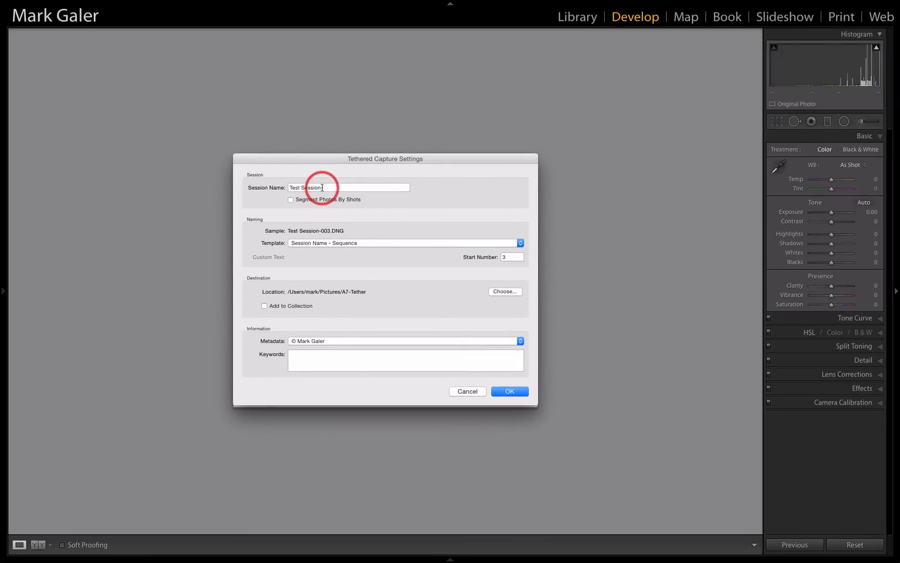
pyautogui.moveTo(324, 187); pyautogui.dragTo(292, 187)
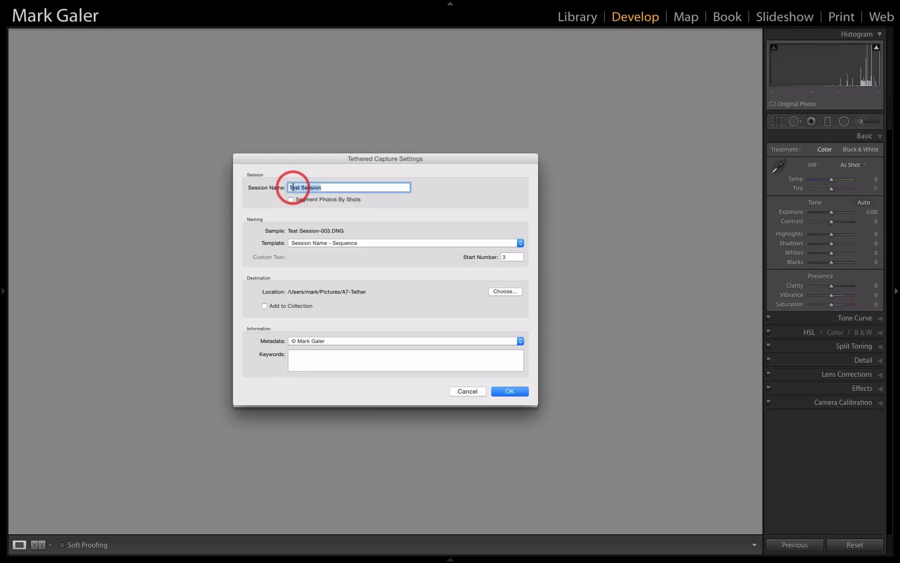
pyautogui.write('Sony ')
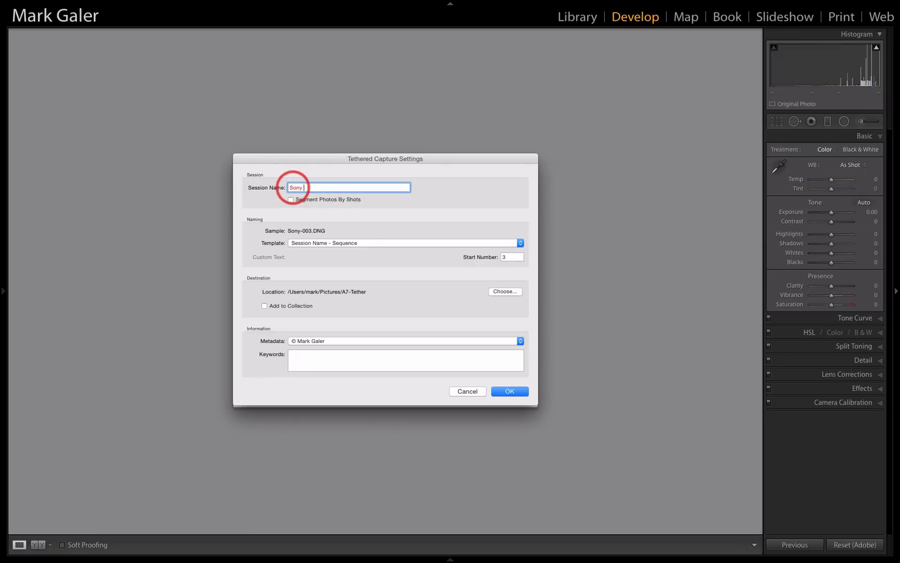
pyautogui.write('Product Sh')
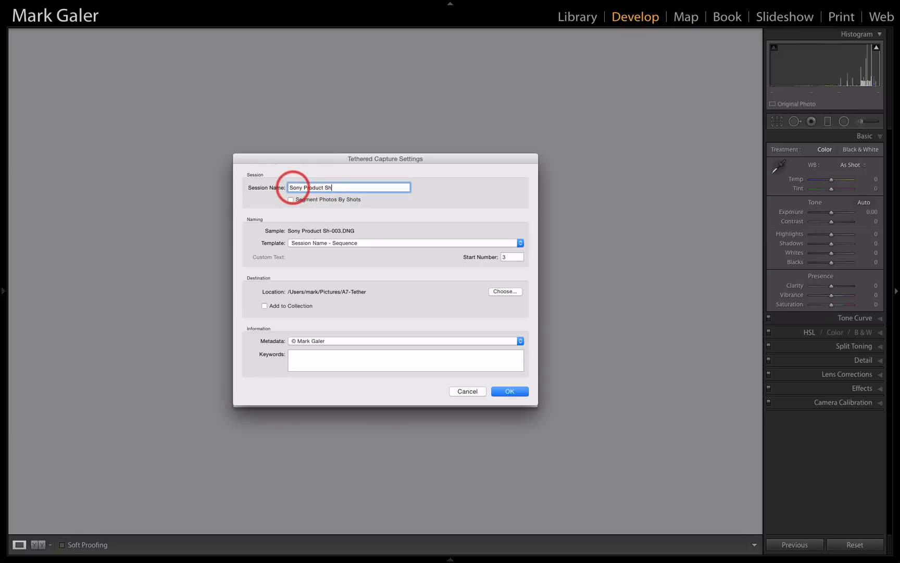
pyautogui.write('oot')
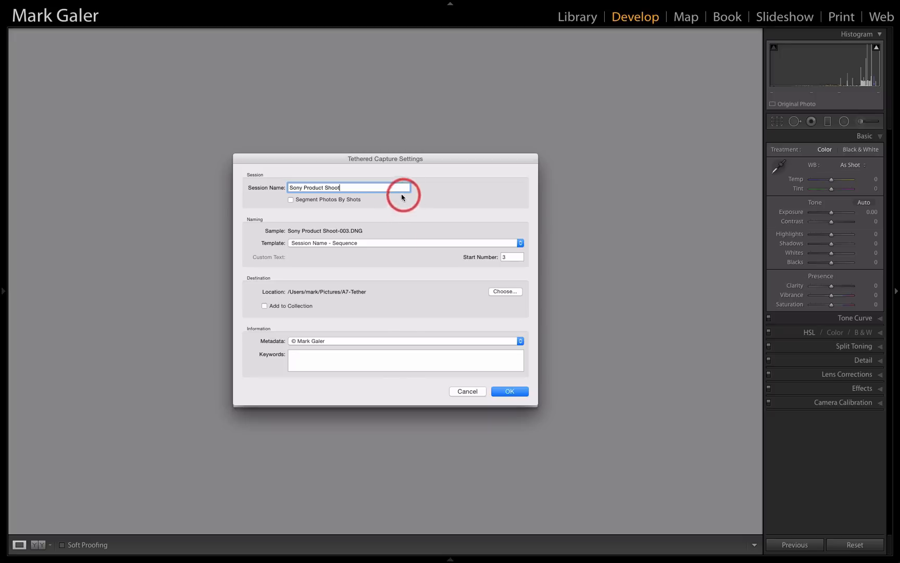
pyautogui.click(292, 200)
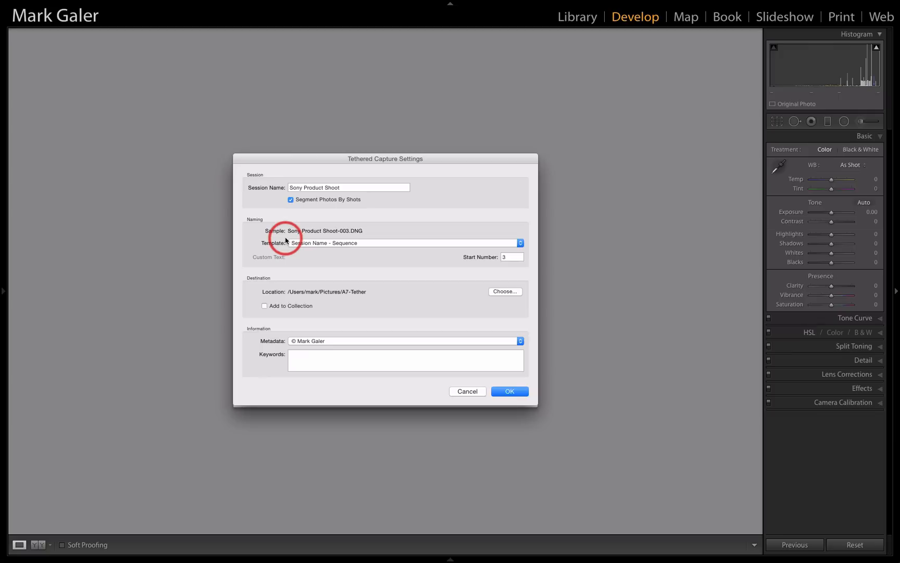
# Set the naming template to Custom Name - Original File Number with the custom text "A7SII"
pyautogui.click(312, 243)
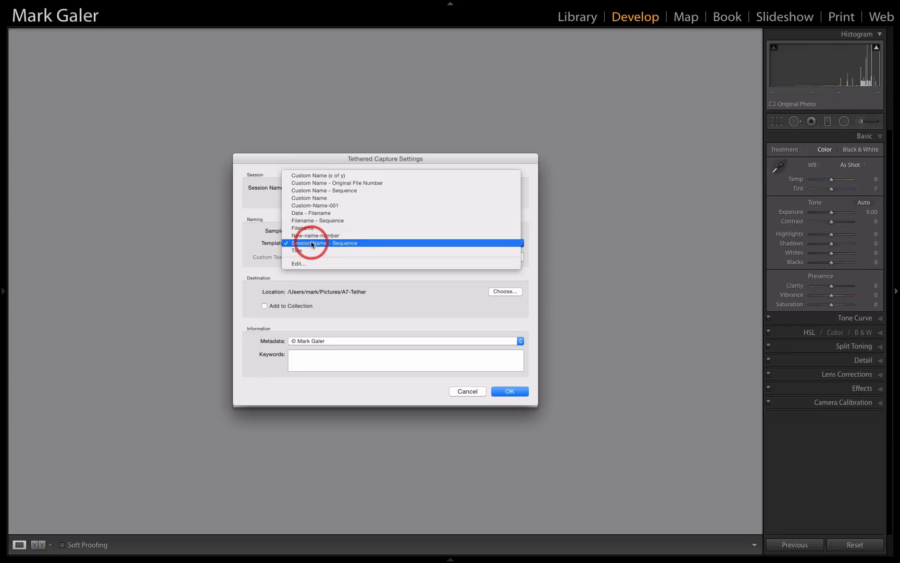
pyautogui.click(320, 183)
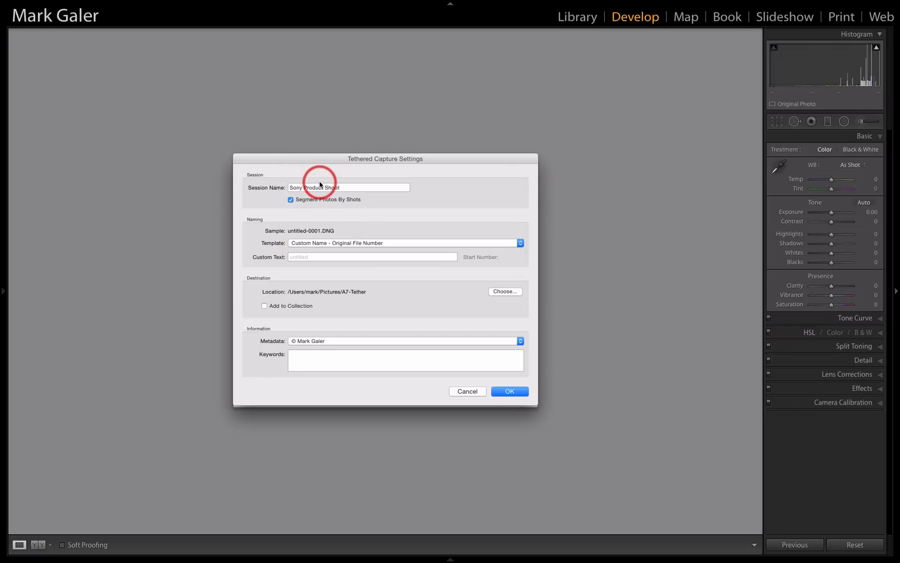
pyautogui.click(302, 257)
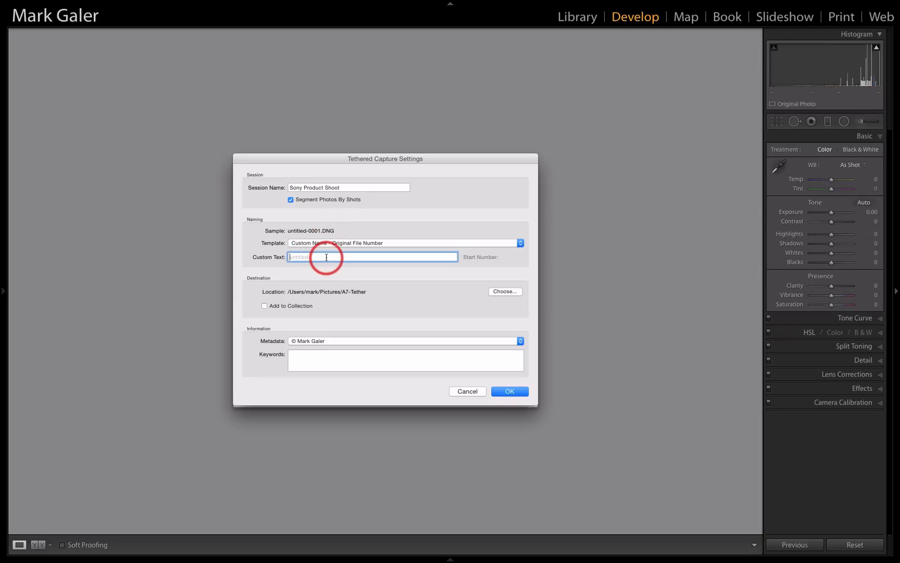
pyautogui.write('A7SII')
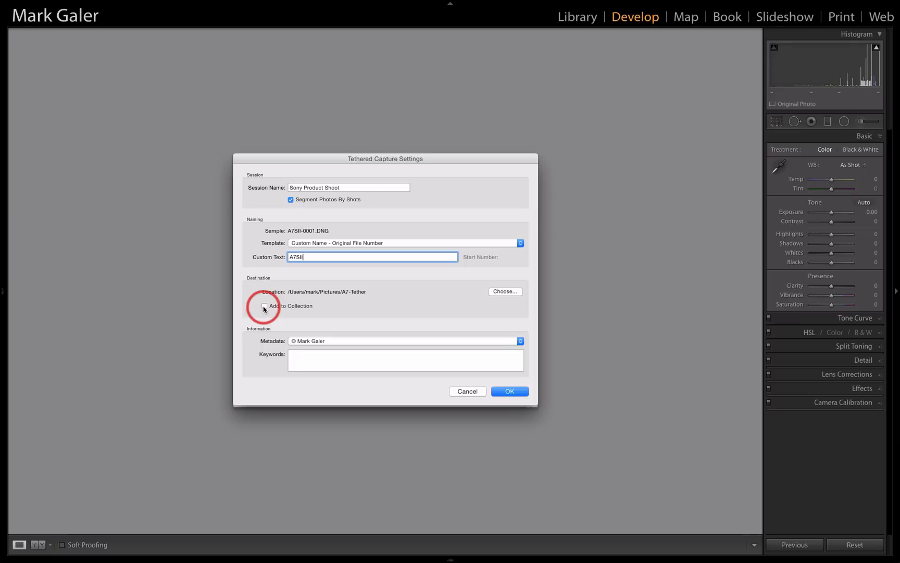
# Begin a new metadata preset for the session and name it with the © symbol and the photographer's full name
pyautogui.click(336, 343)
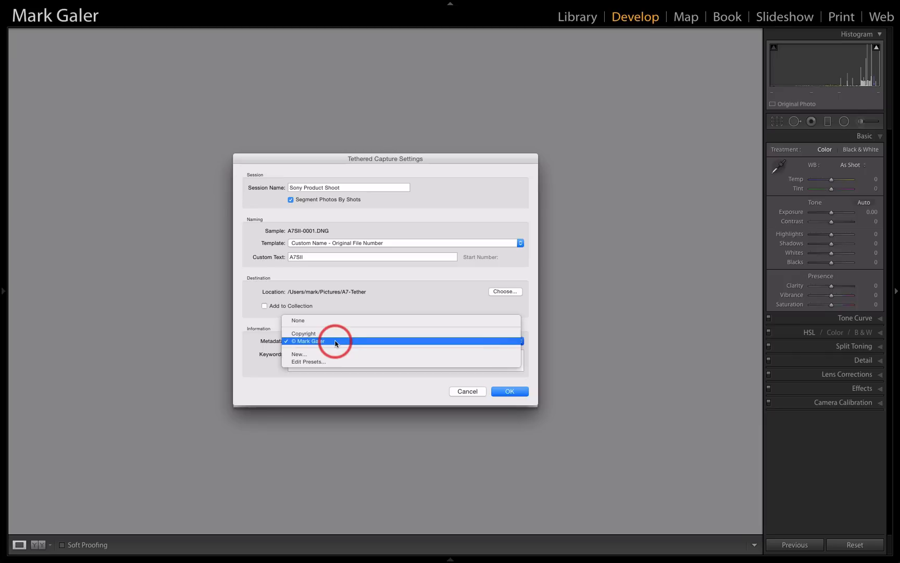
pyautogui.click(301, 355)
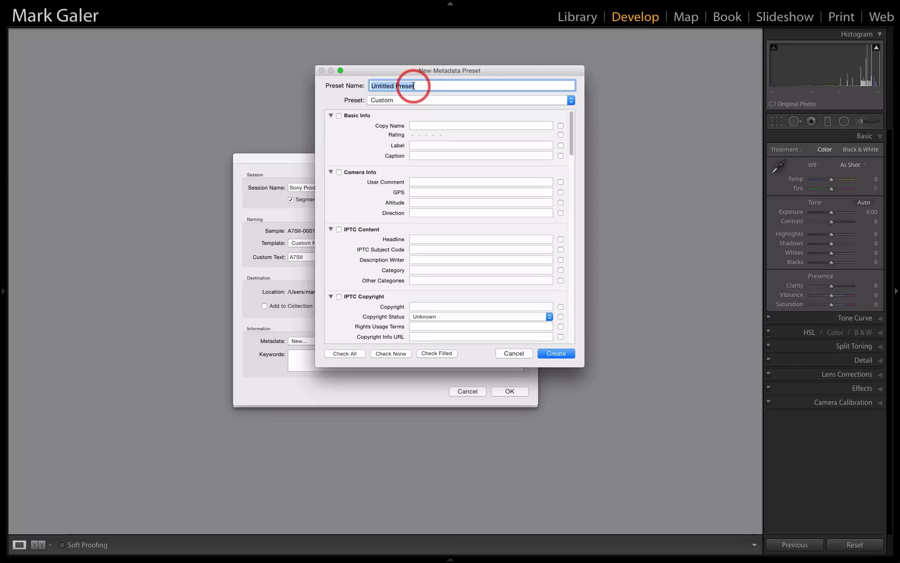
pyautogui.write('©')
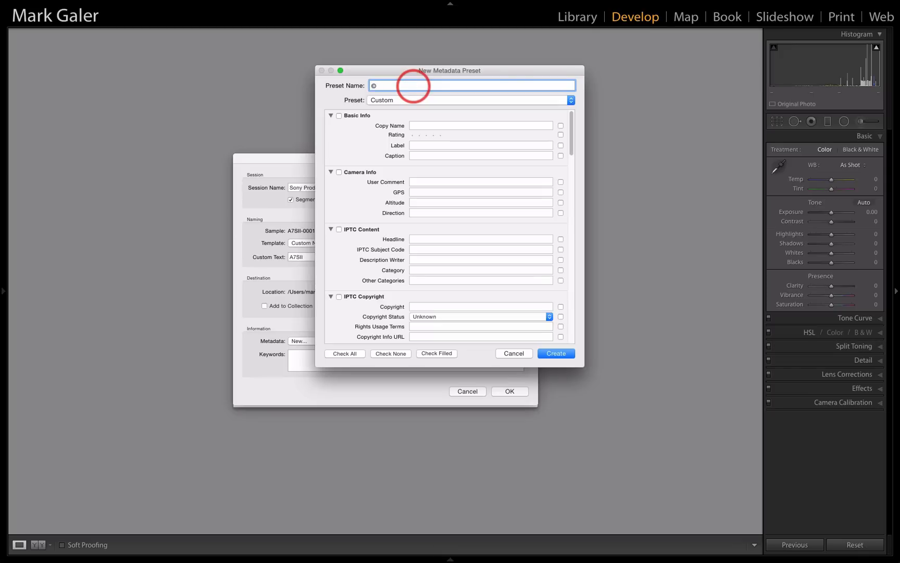
pyautogui.write(' Mark Galer')
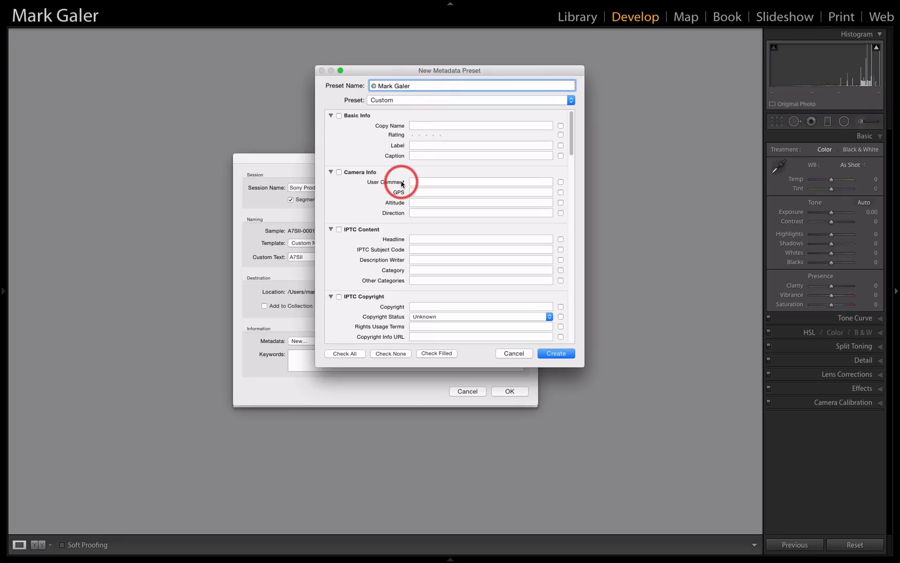
# Include the IPTC Copyright section in the preset, set its status to Copyrighted, and enter © with the photographer's name as the copyright notice
pyautogui.click(331, 115)
pyautogui.click(331, 129)
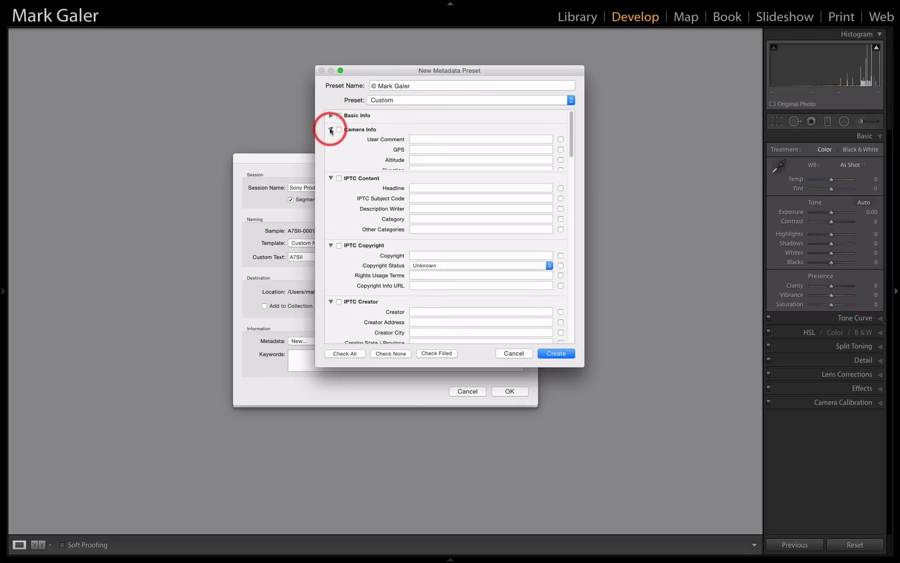
pyautogui.click(330, 142)
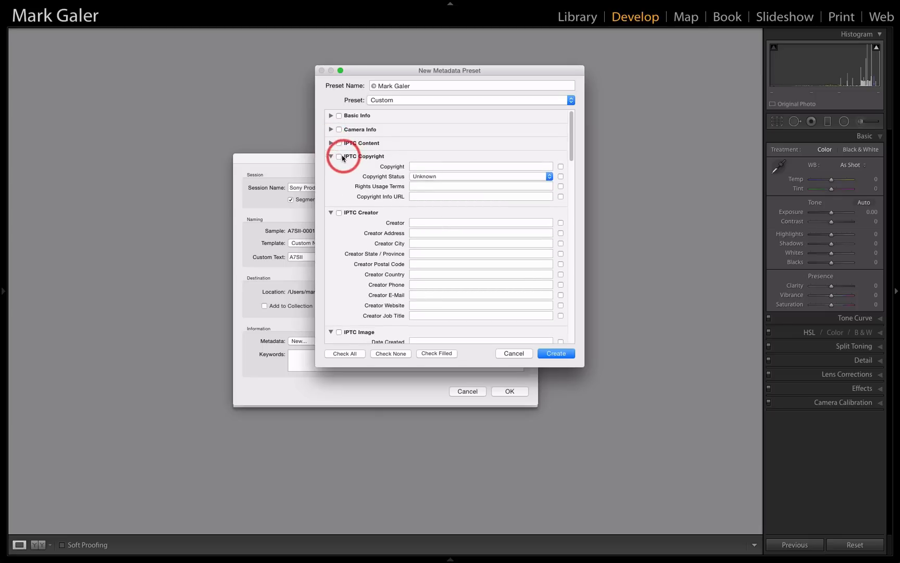
pyautogui.click(339, 157)
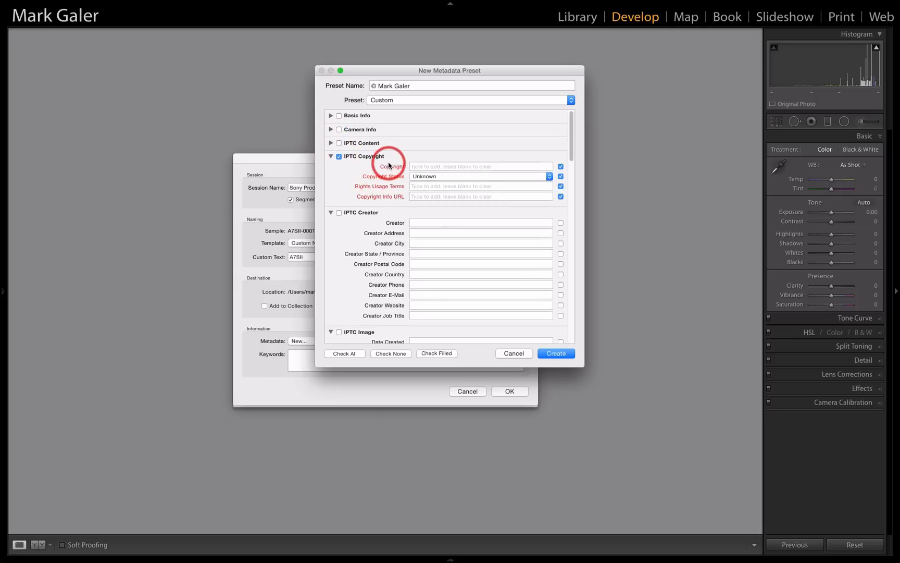
pyautogui.click(442, 177)
pyautogui.click(440, 183)
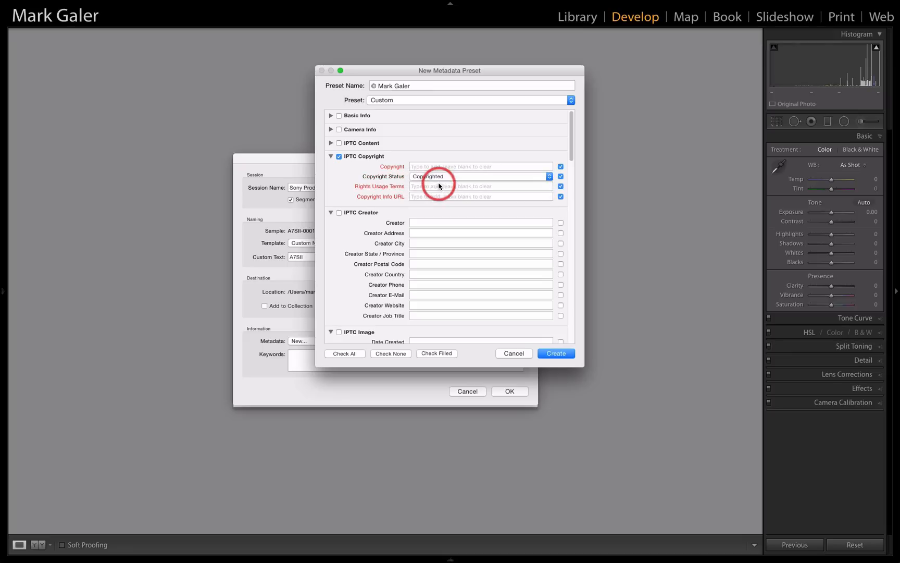
pyautogui.click(429, 166)
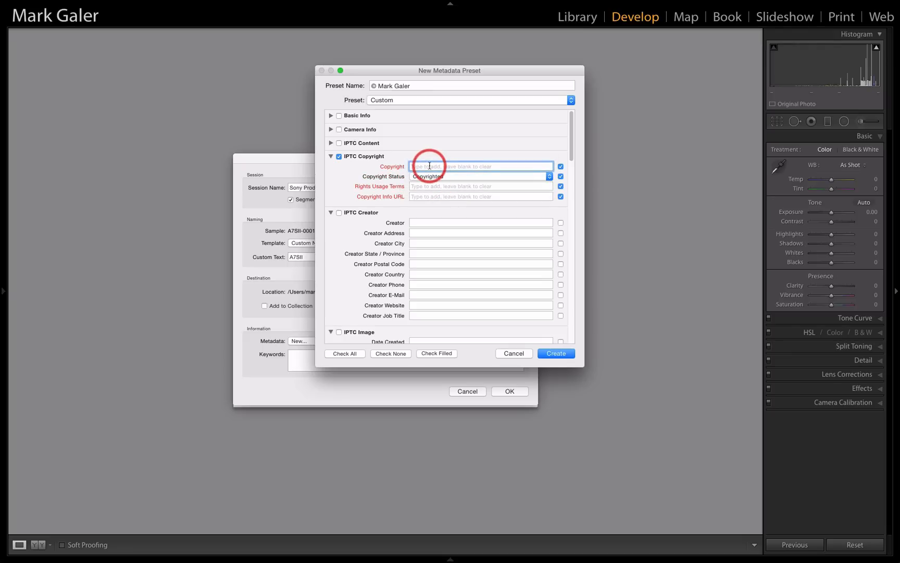
pyautogui.press('alt')
pyautogui.write('©')
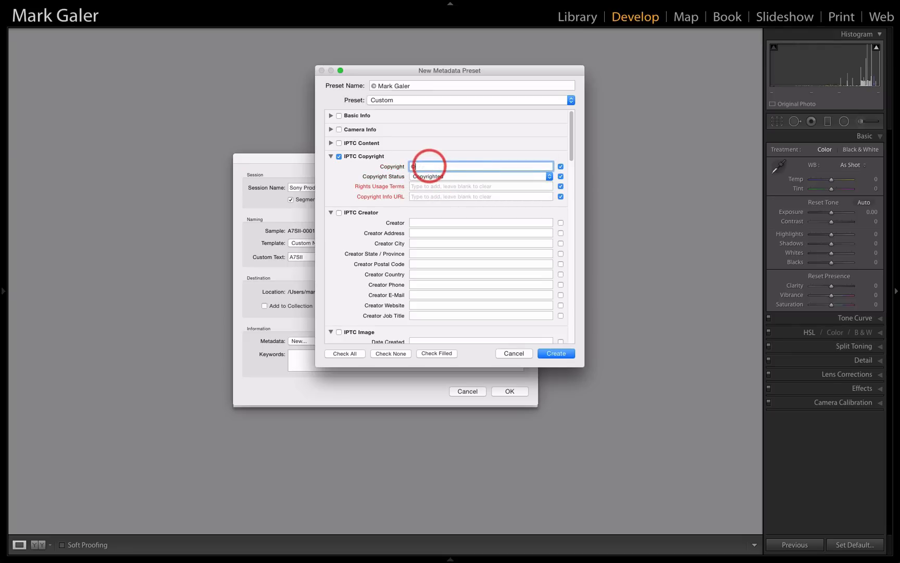
pyautogui.write(' Mark Galer')
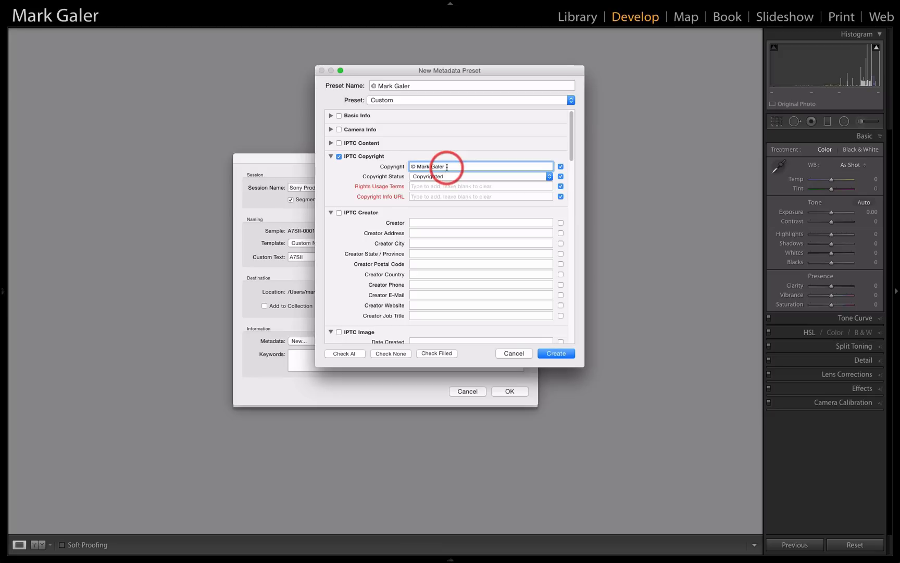
# Set the preset's Rights Usage Terms to "All rights reserved" and enter the photographer's website as the Copyright Info URL
pyautogui.click(476, 186)
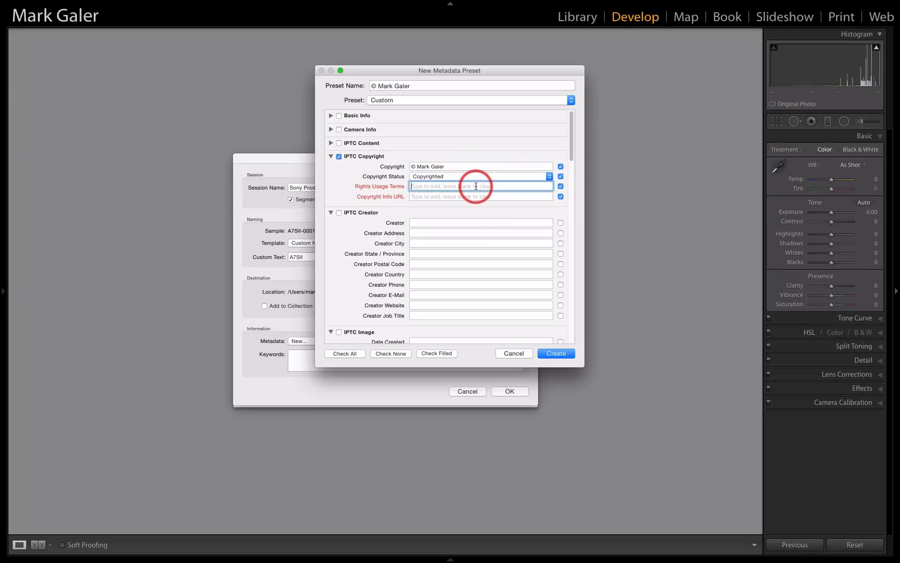
pyautogui.write('All rights reserved')
pyautogui.press('BackSpace')
pyautogui.press('BackSpace')
pyautogui.press('BackSpace')
pyautogui.write('ved')
pyautogui.click(447, 196)
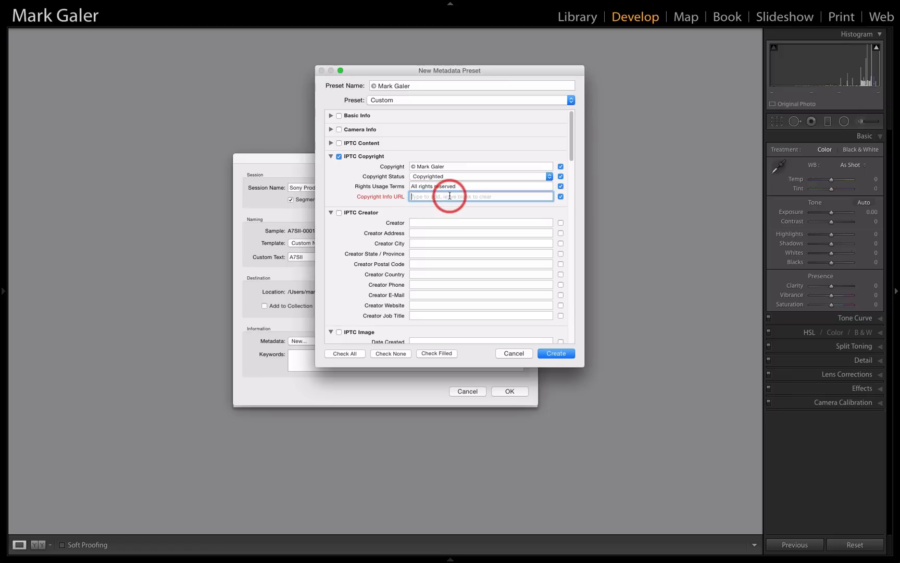
pyautogui.write('markgaler.com')
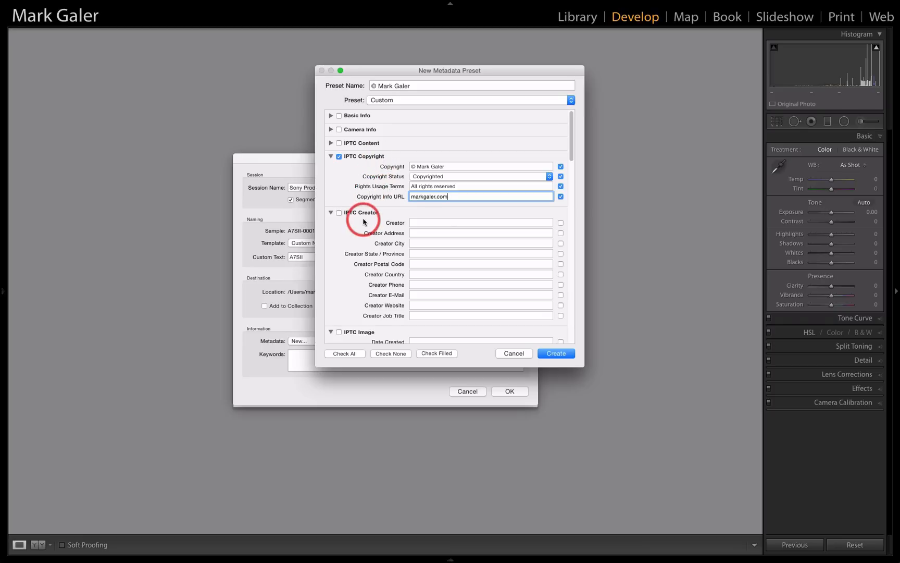
# Review the remaining metadata preset fields down to Keywords, and discard the new preset
pyautogui.scroll(-5, 363, 222)
pyautogui.scroll(-4, 363, 222)
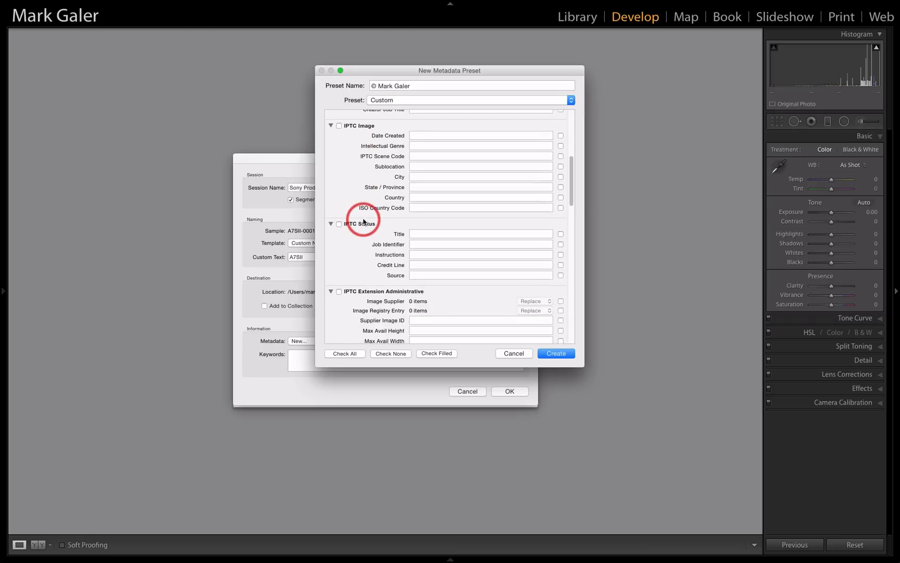
pyautogui.scroll(-12, 363, 222)
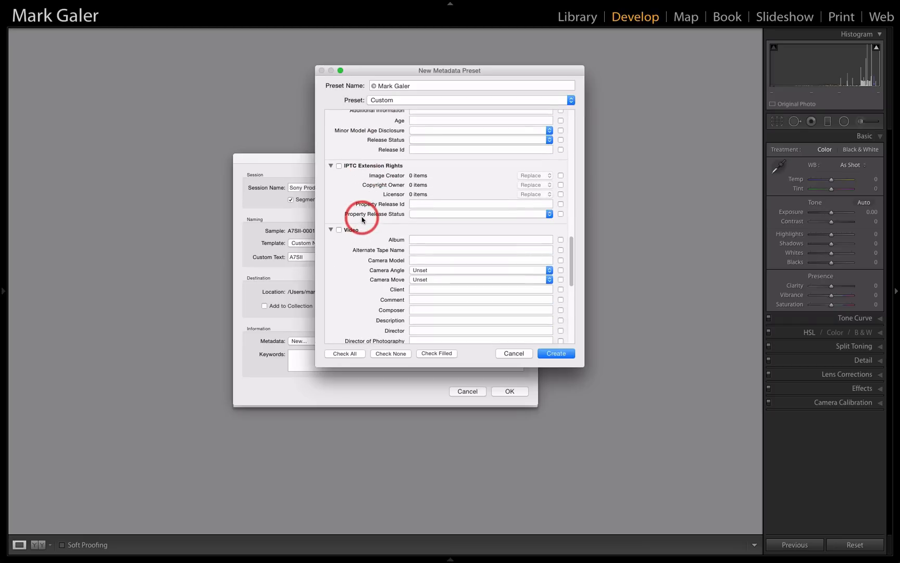
pyautogui.scroll(-8, 362, 219)
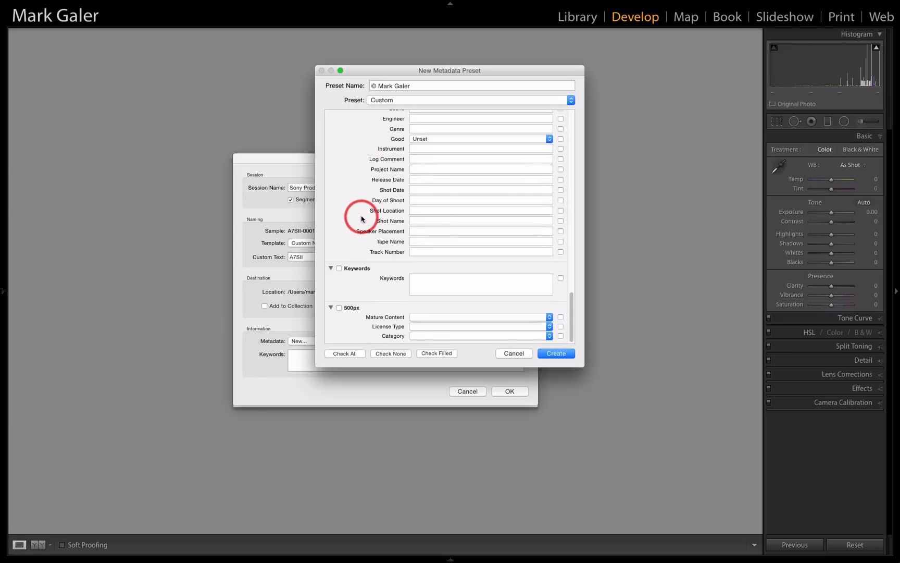
pyautogui.click(420, 276)
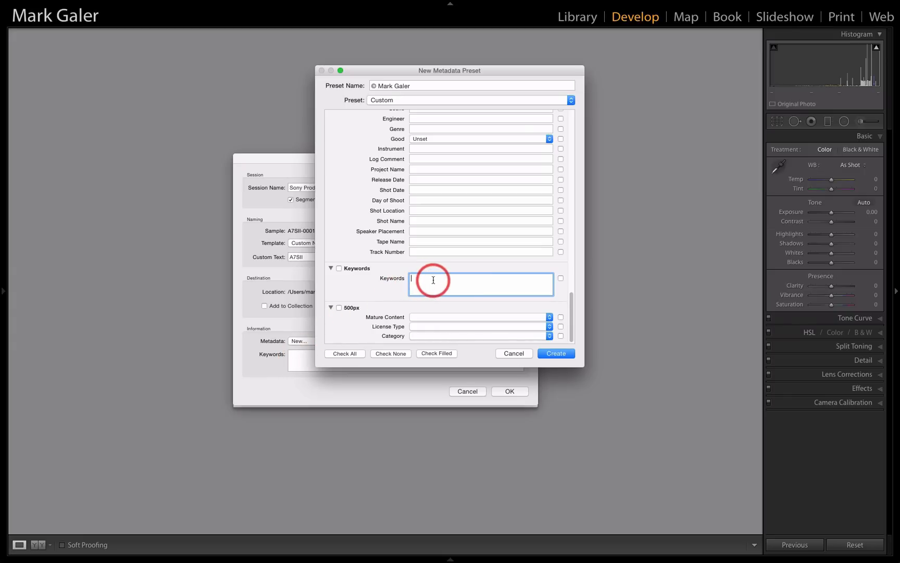
pyautogui.click(518, 354)
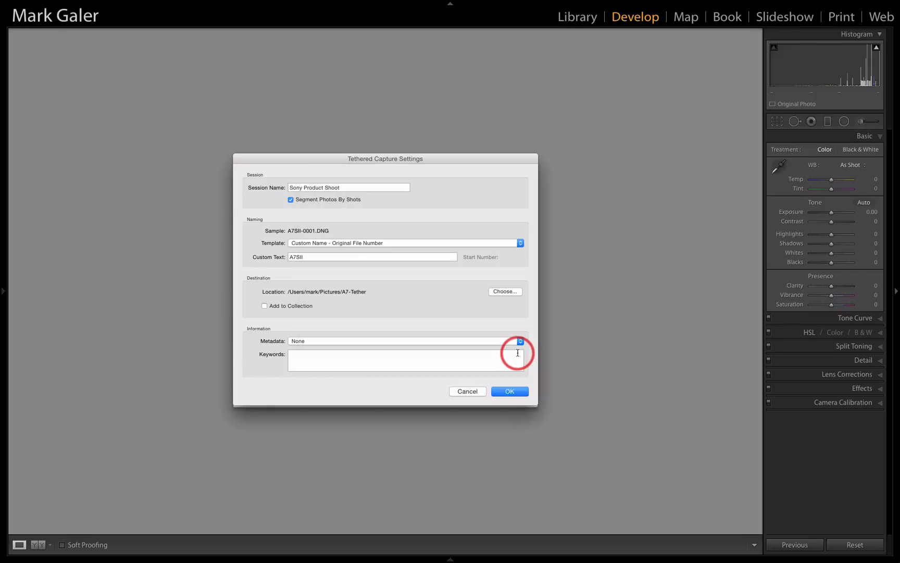
# Apply the existing © metadata preset bearing the photographer's name to the tethered session
pyautogui.click(431, 340)
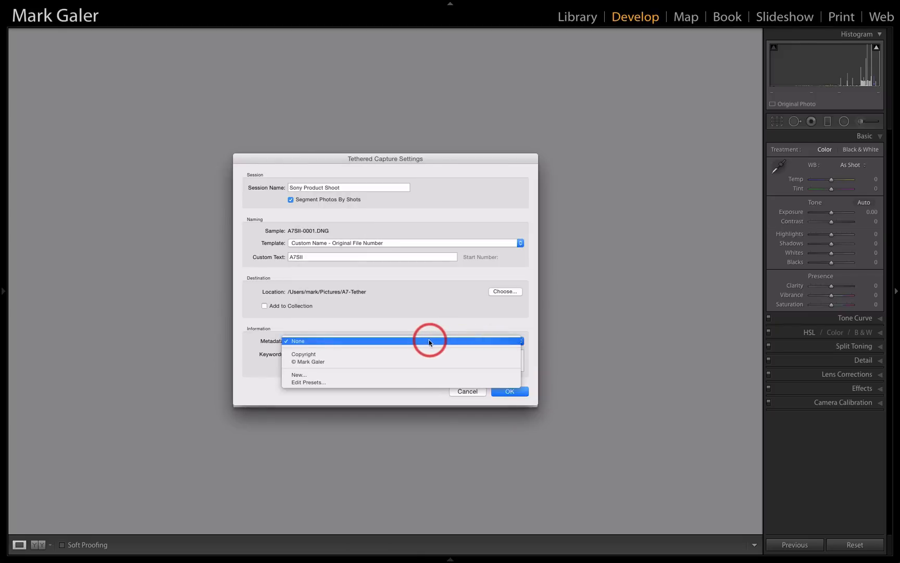
pyautogui.click(407, 361)
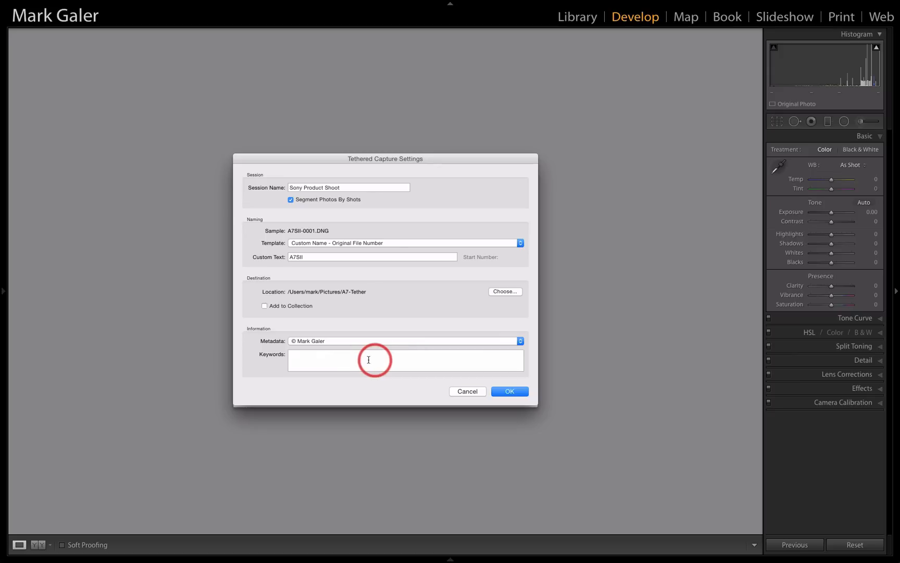
# Add the keywords "SonyAlpha camera ILCE" to the tethered capture session and accept its settings
pyautogui.click(308, 355)
pyautogui.write('So')
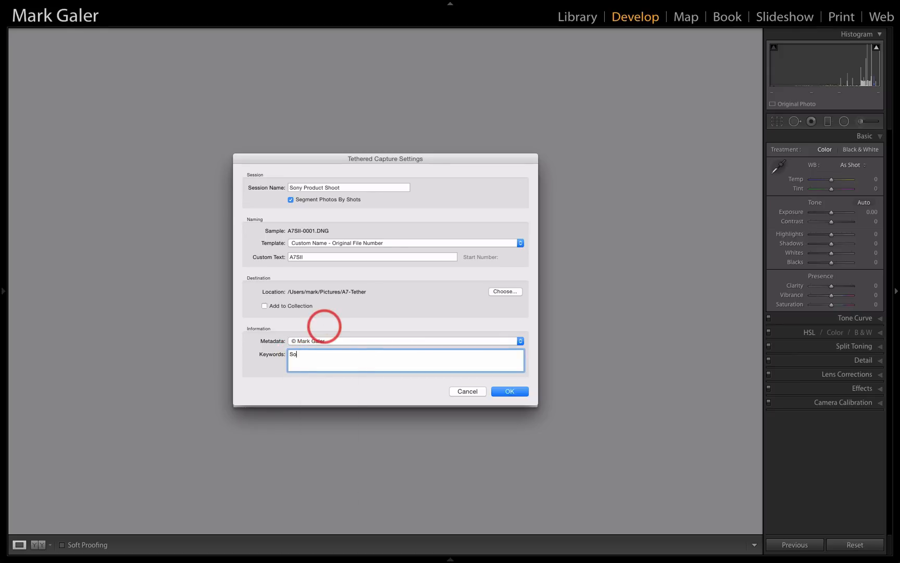
pyautogui.write('nyAlpha')
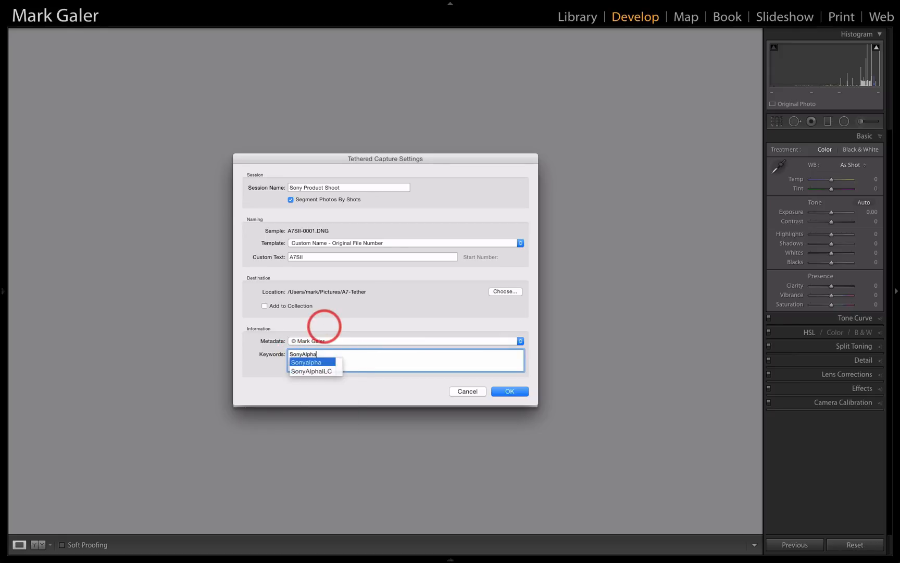
pyautogui.write(' ca')
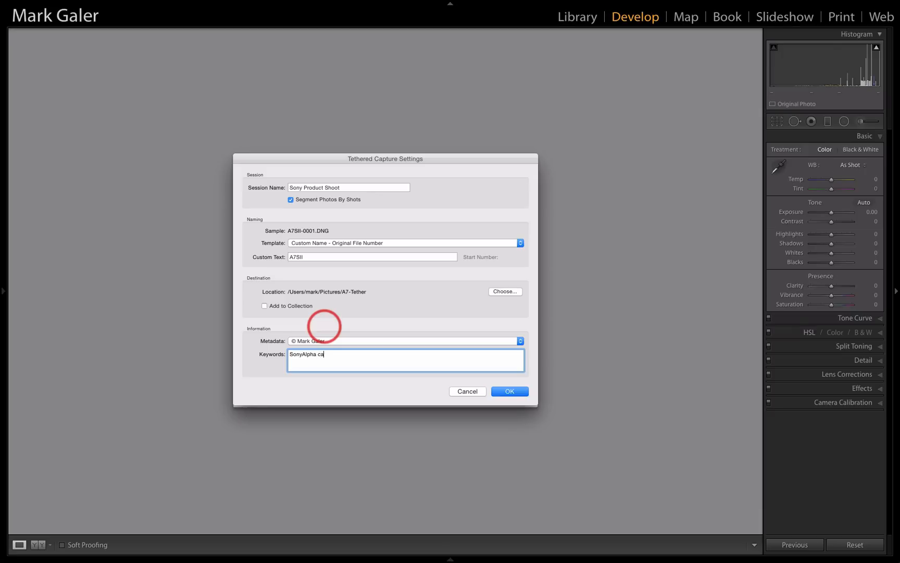
pyautogui.write('mera ILCE')
pyautogui.click(510, 392)
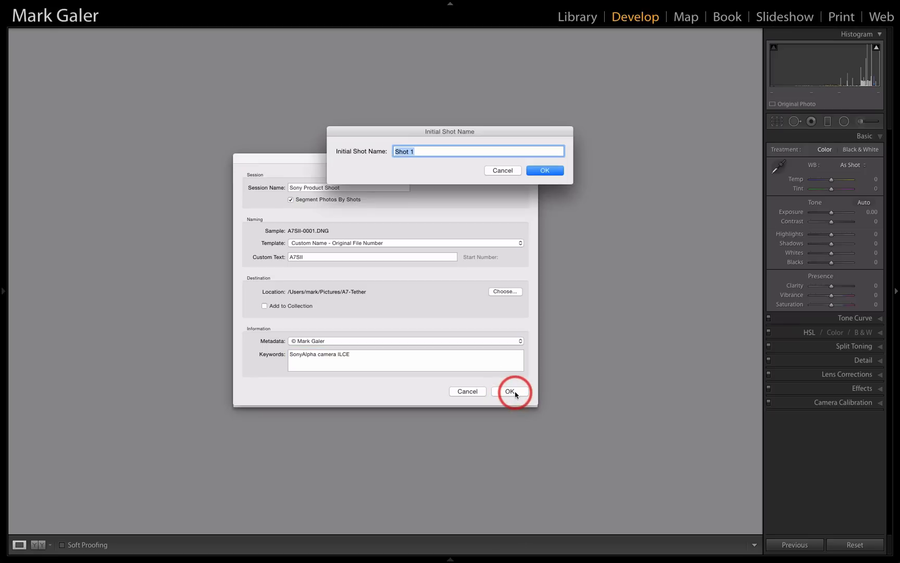
# Name the initial shot "Camera Body" and start the tethered session
pyautogui.moveTo(495, 131); pyautogui.dragTo(499, 176)
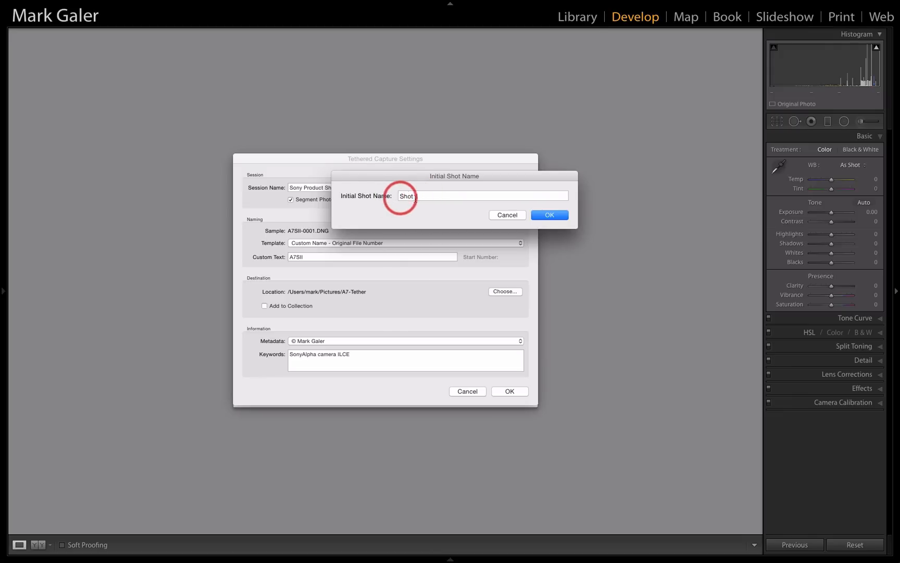
pyautogui.tripleClick(410, 196)
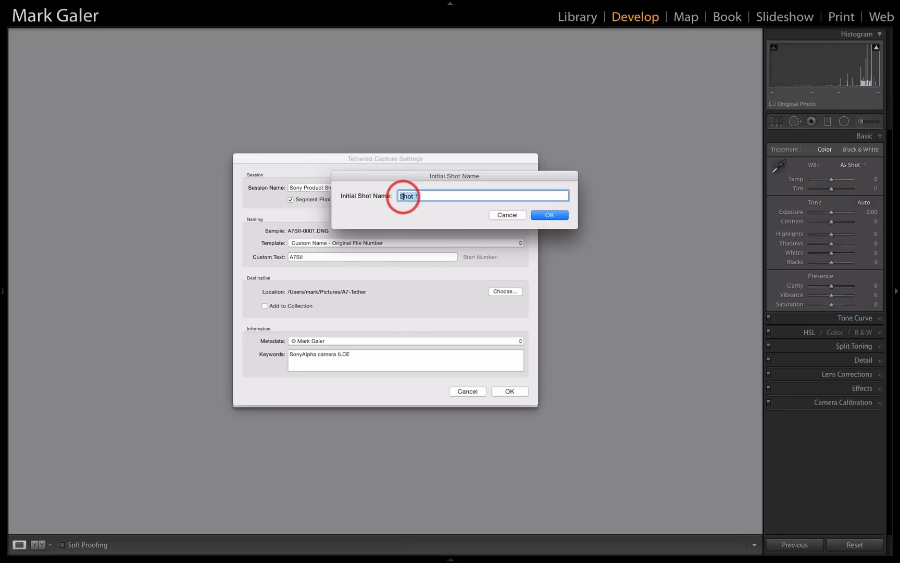
pyautogui.write('Came')
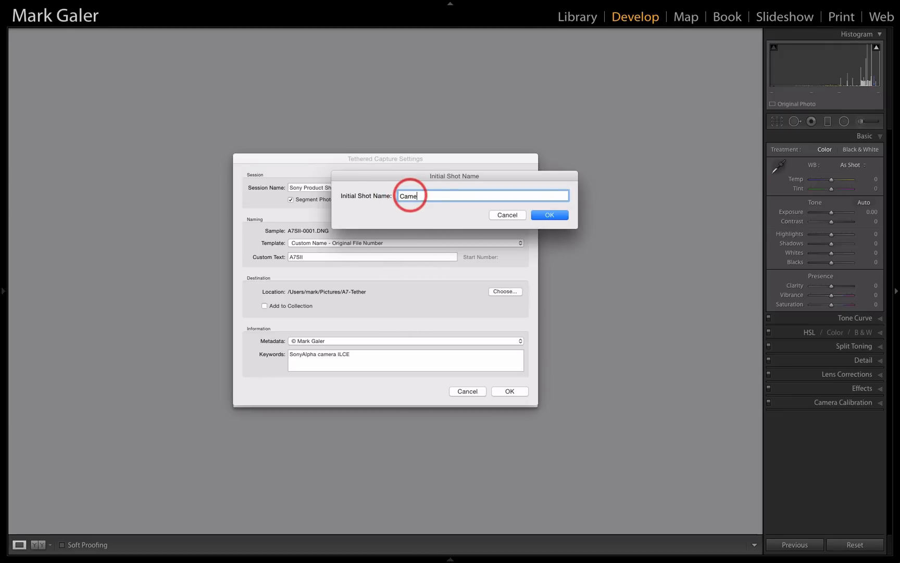
pyautogui.write('ra Body')
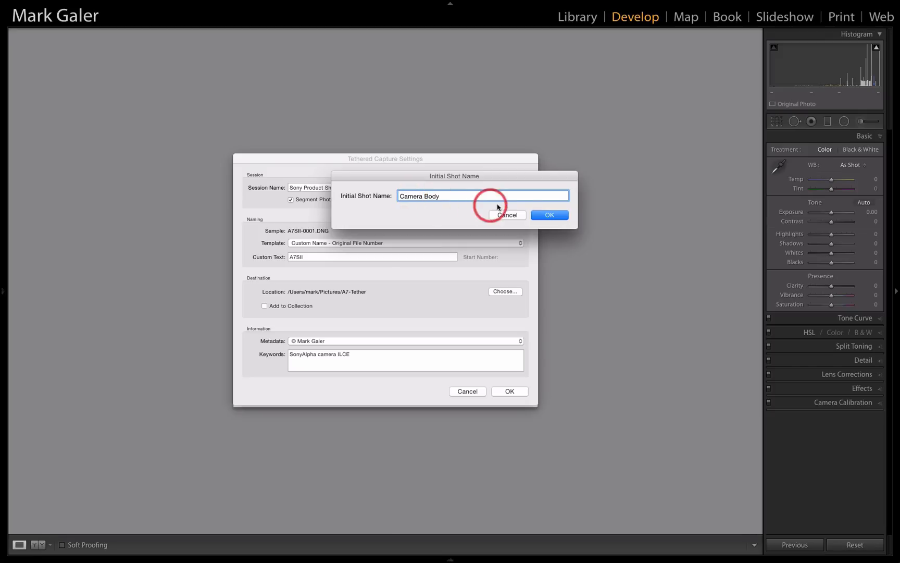
pyautogui.click(549, 216)
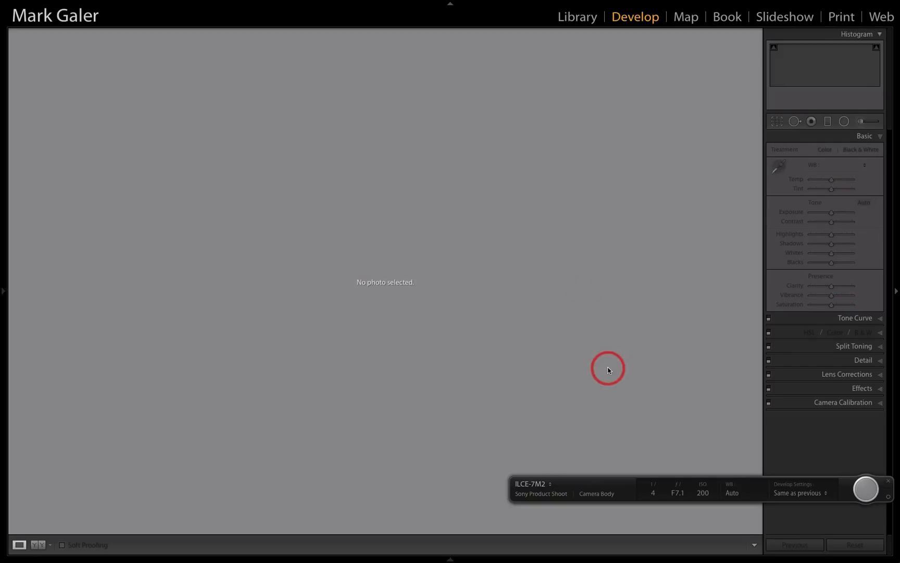
# Set the tethered session's Develop Settings to None and close the tethered capture bar
pyautogui.click(607, 483)
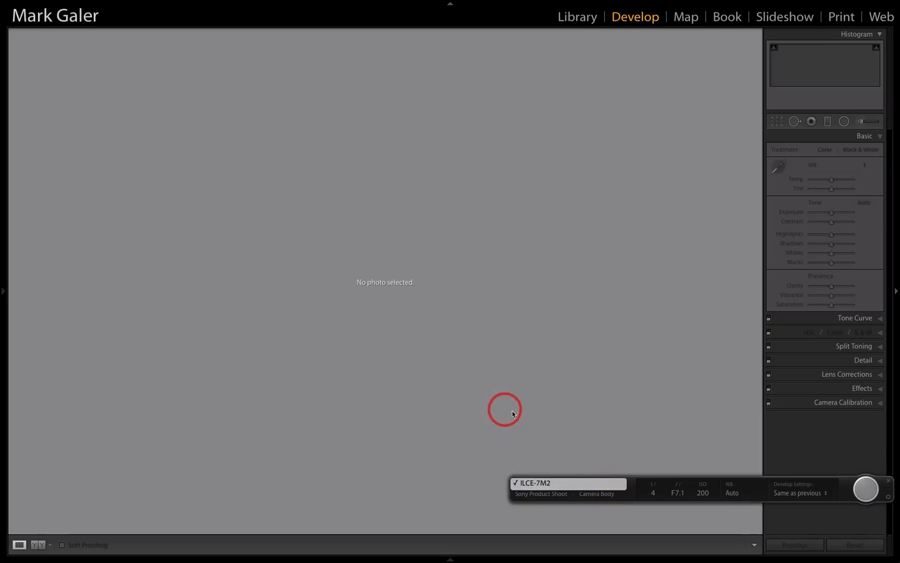
pyautogui.click(600, 446)
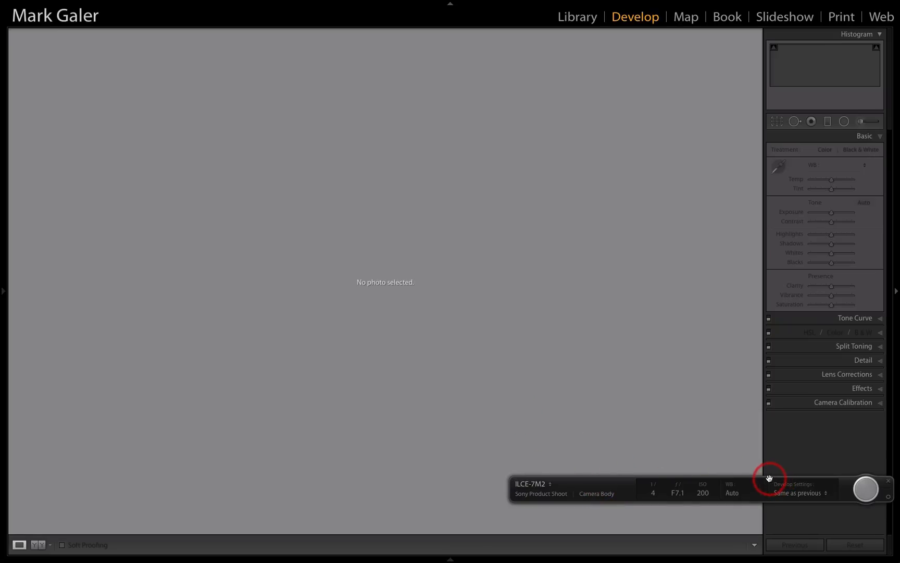
pyautogui.moveTo(768, 475); pyautogui.dragTo(473, 266)
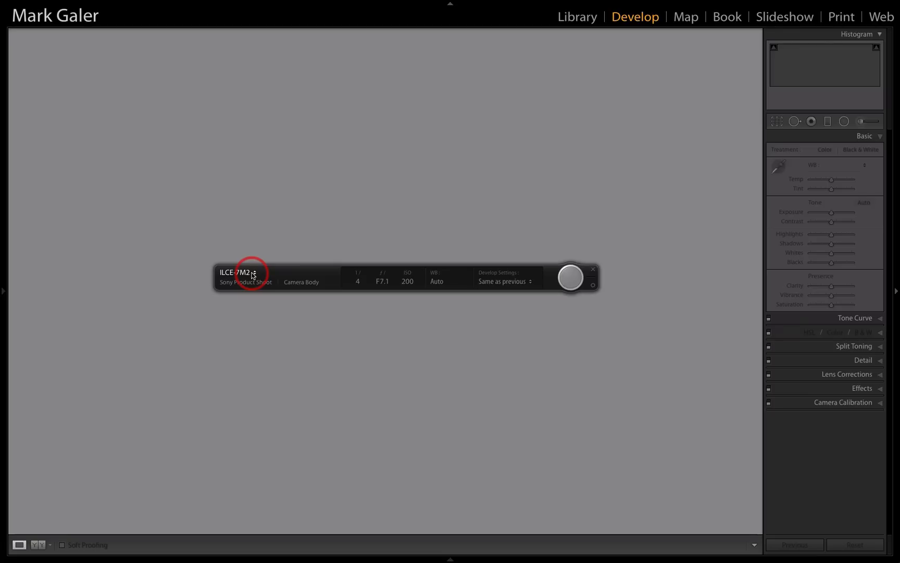
pyautogui.click(529, 282)
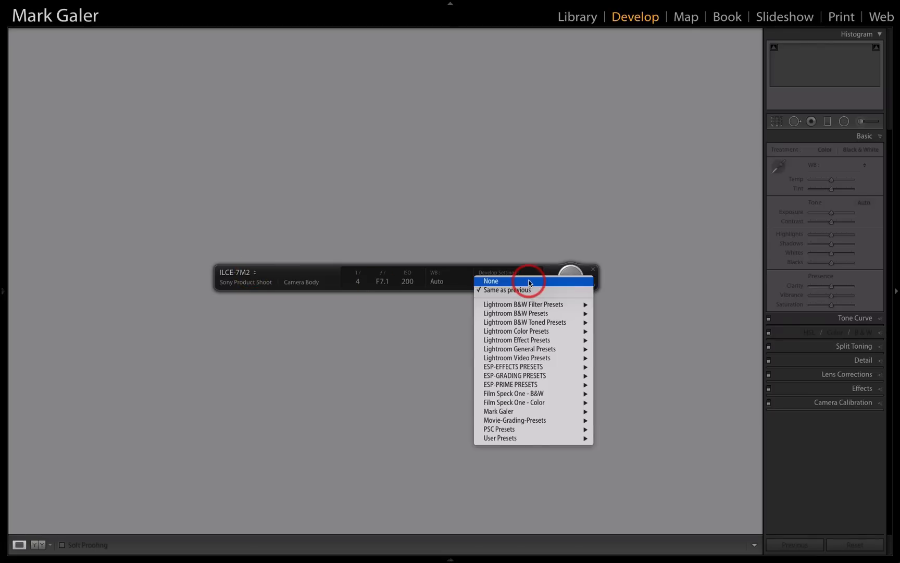
pyautogui.click(528, 282)
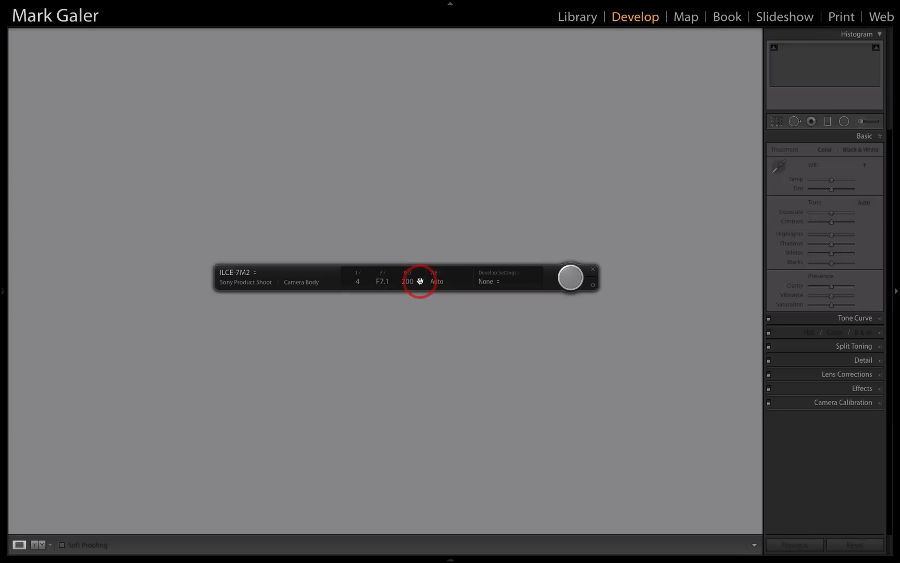
pyautogui.click(593, 270)
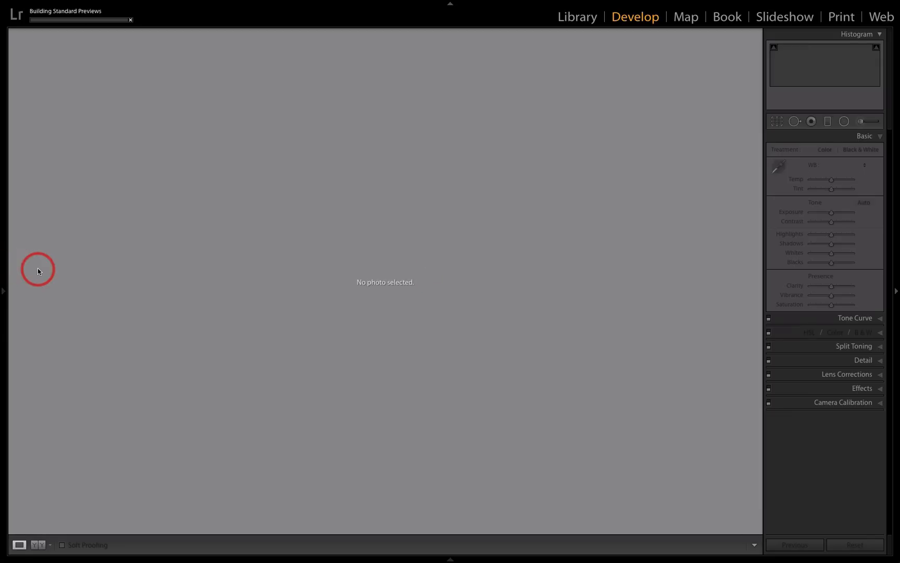
# View the color checker photo from the A7RII folder in the Library and Develop modules
pyautogui.moveTo(5, 291)
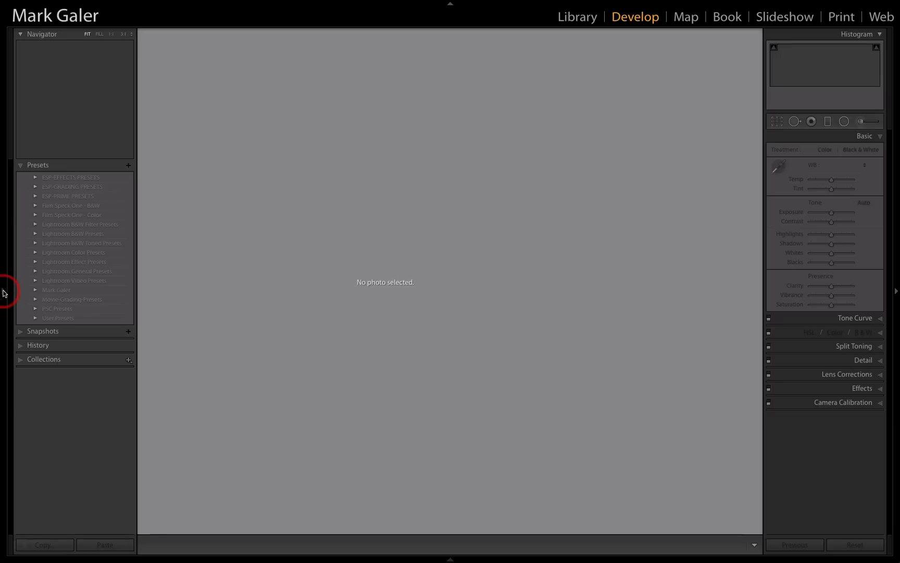
pyautogui.click(576, 17)
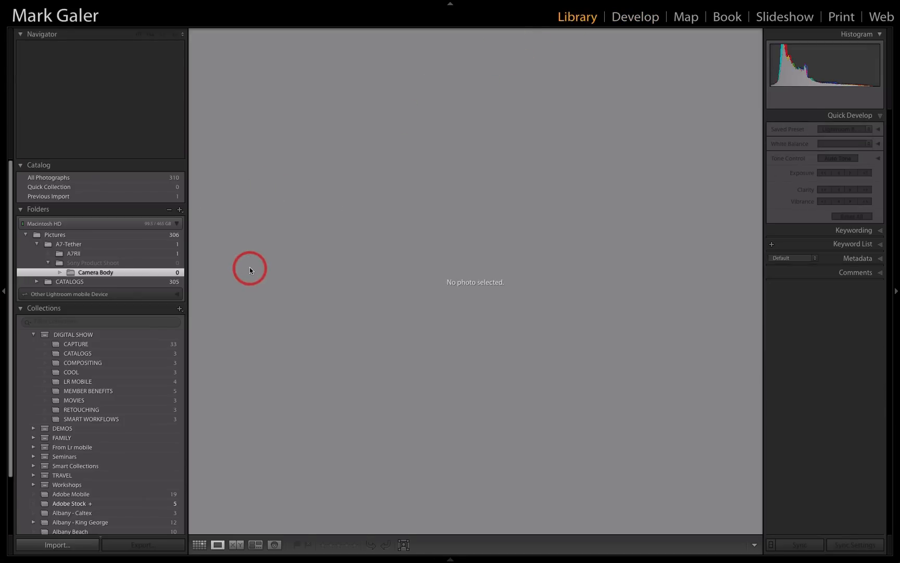
pyautogui.click(150, 253)
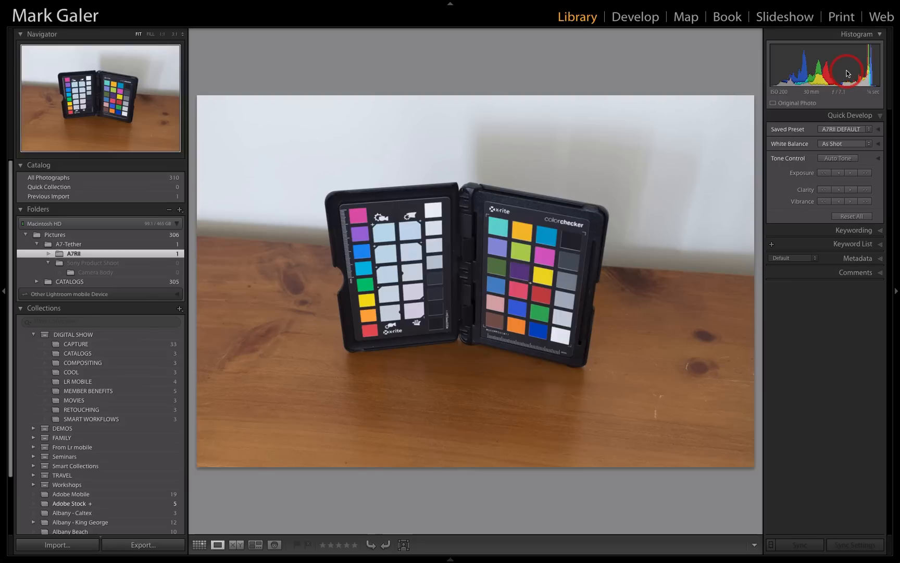
pyautogui.press('d')
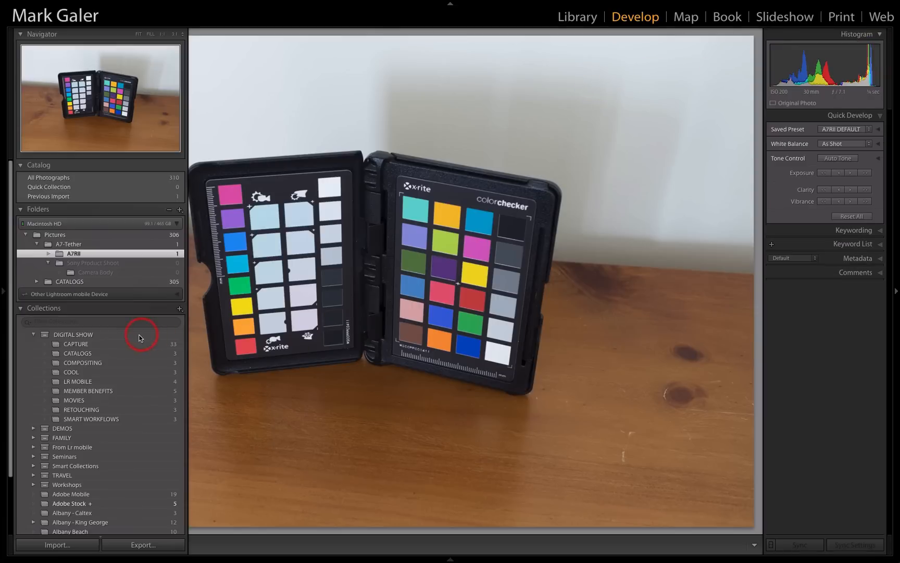
# Browse the CAPTURE collection from the "Using Capture Software" slide to the Remote Camera Control screenshot
pyautogui.press('g')
pyautogui.click(133, 344)
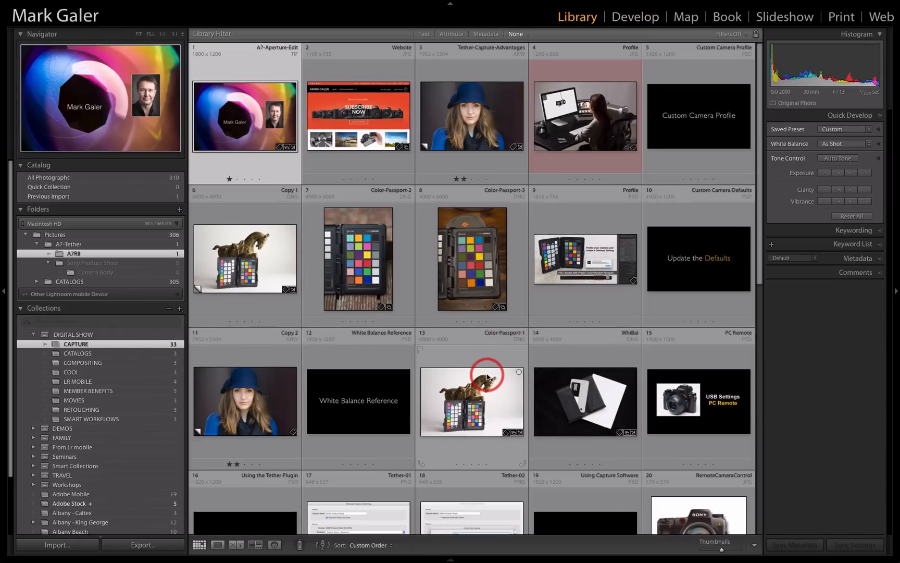
pyautogui.scroll(-3, 595, 389)
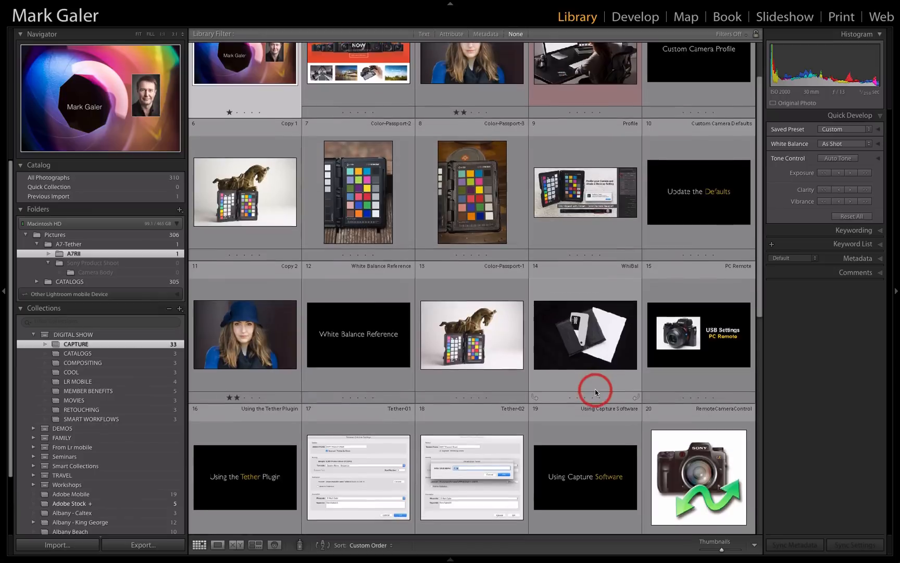
pyautogui.scroll(-3, 595, 389)
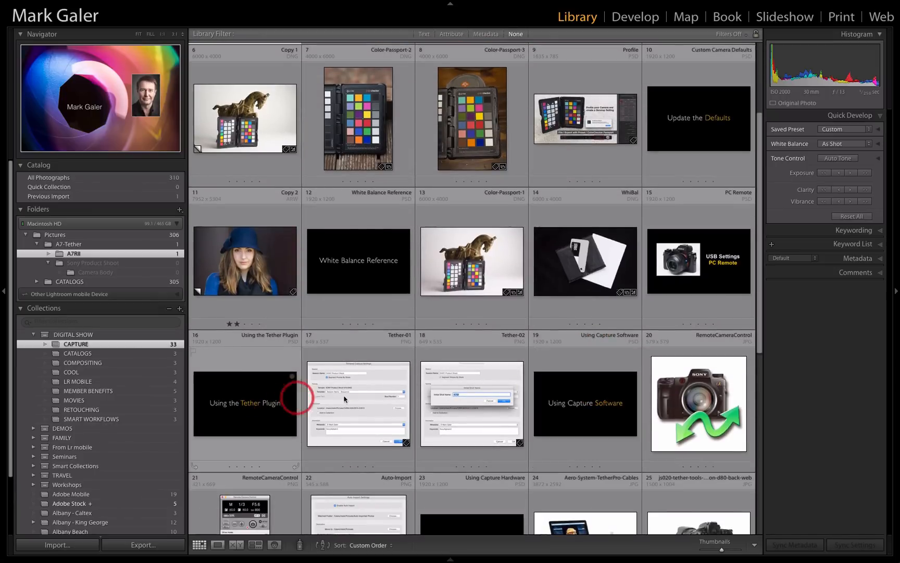
pyautogui.doubleClick(588, 402)
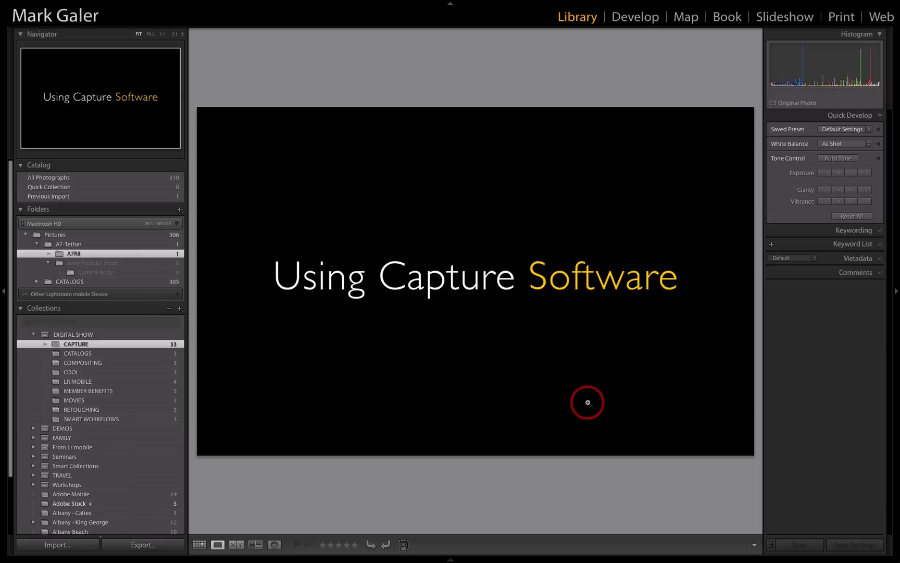
pyautogui.press('Right')
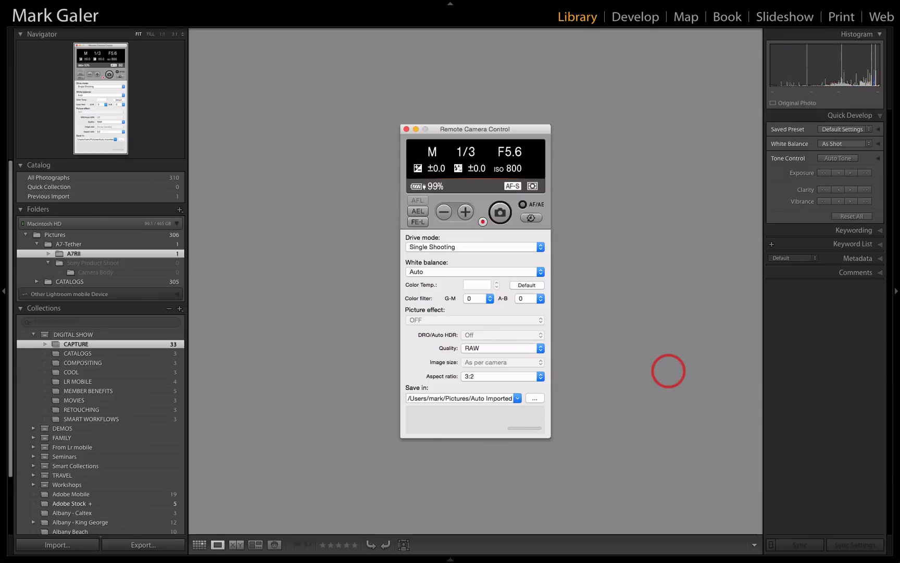
# Leave full-screen mode, switch to Sony's Remote Camera Control app, and place its window over the matching screenshot
pyautogui.moveTo(377, 558)
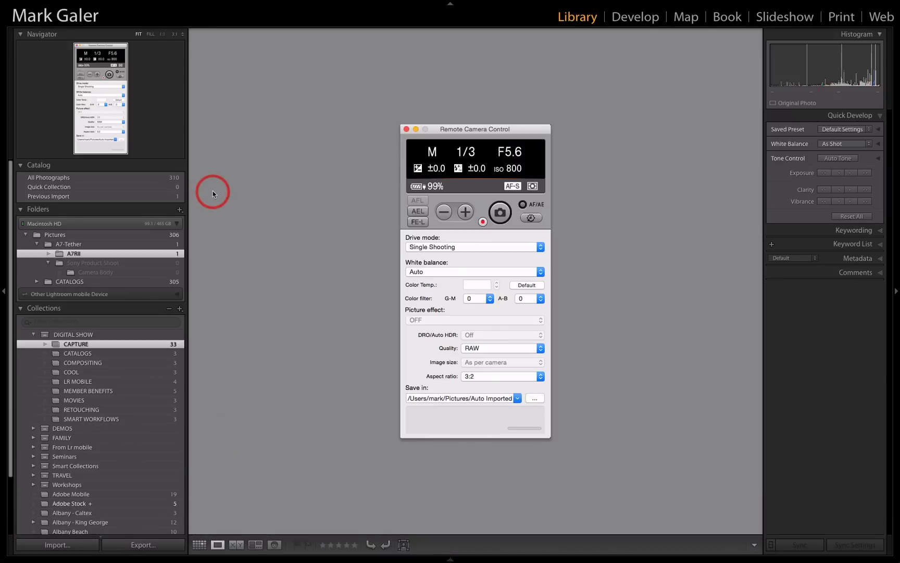
pyautogui.press('super+alt+f')
pyautogui.moveTo(198, 559)
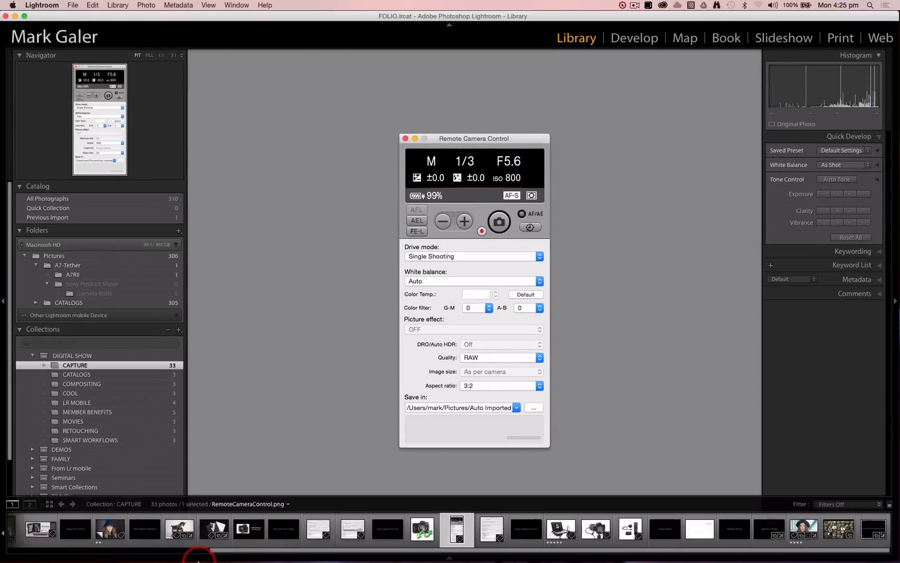
pyautogui.moveTo(127, 560)
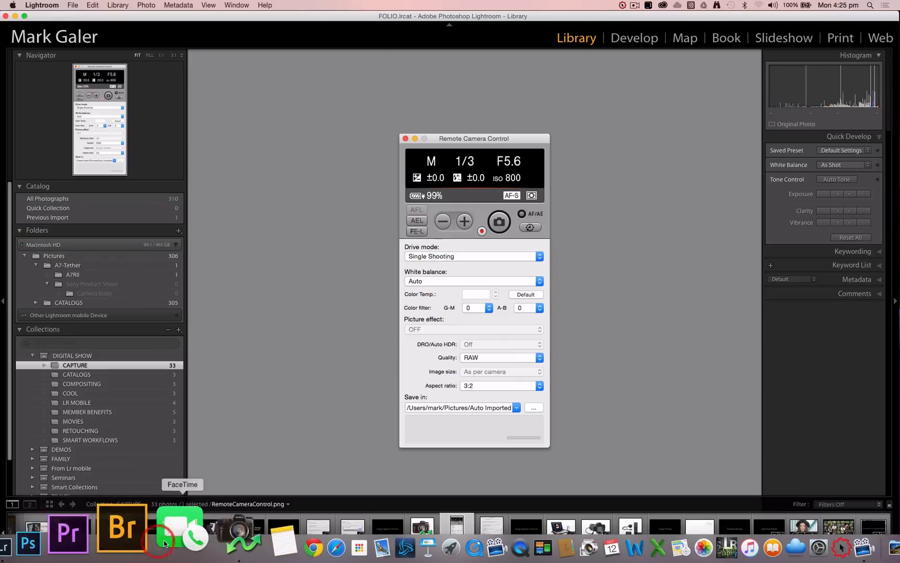
pyautogui.click(190, 542)
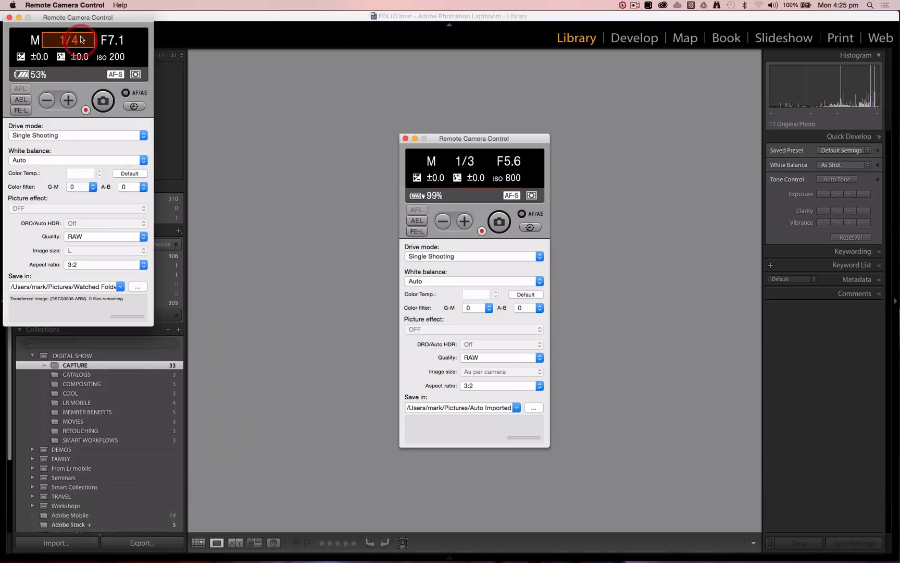
pyautogui.moveTo(94, 20)
pyautogui.mouseDown()
pyautogui.moveTo(345, 79)
pyautogui.moveTo(684, 93)
pyautogui.mouseUp()
pyautogui.click(632, 116)
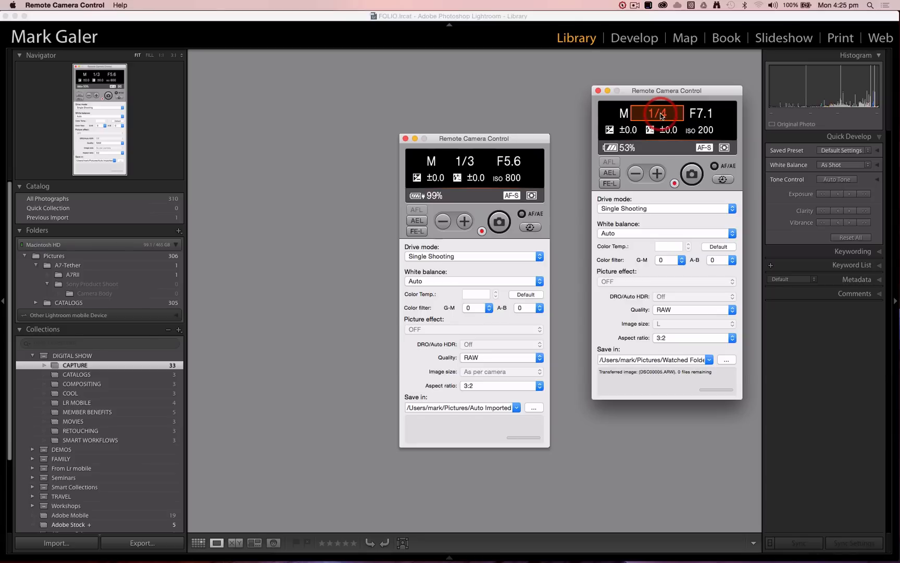
pyautogui.moveTo(654, 93); pyautogui.dragTo(460, 135)
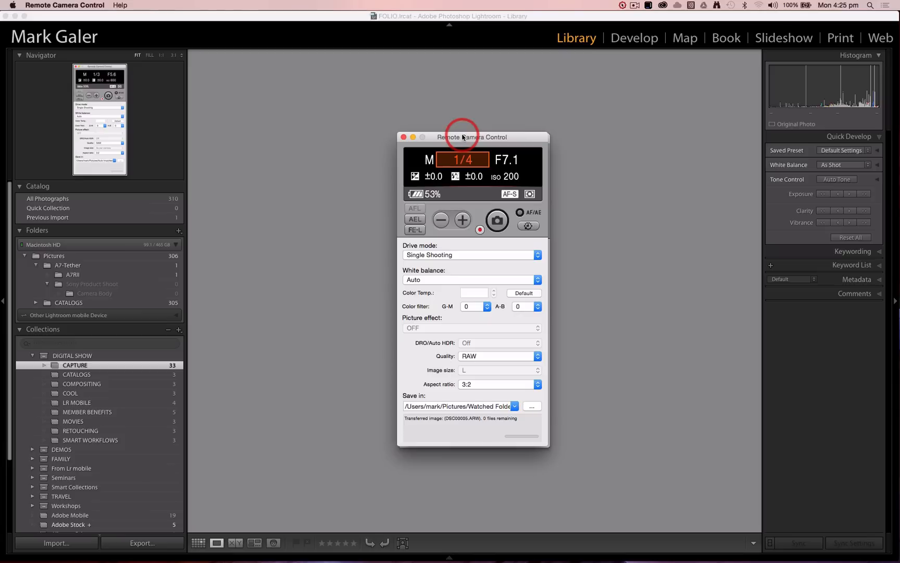
# Set the camera's ISO to 320 and keep the drive mode on Single Shooting
pyautogui.click(506, 160)
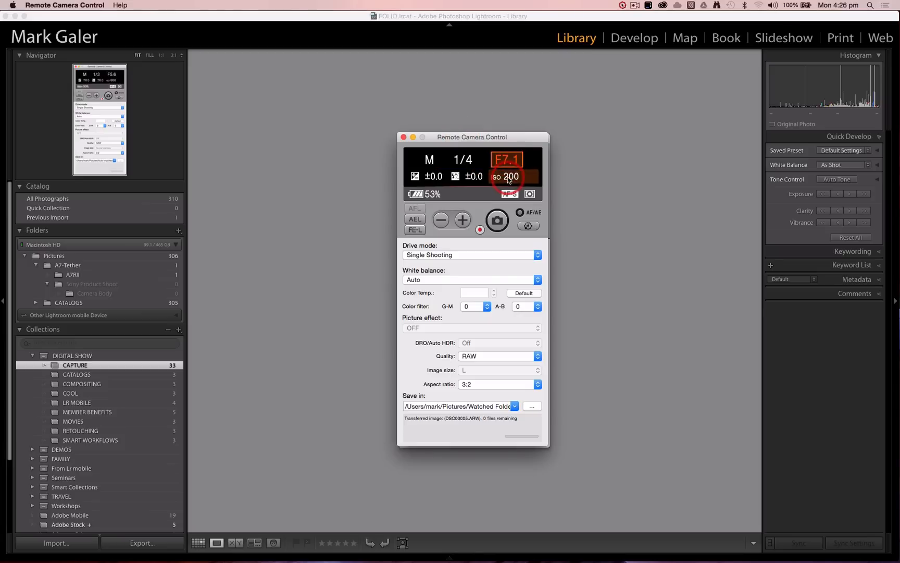
pyautogui.click(508, 176)
pyautogui.click(463, 220)
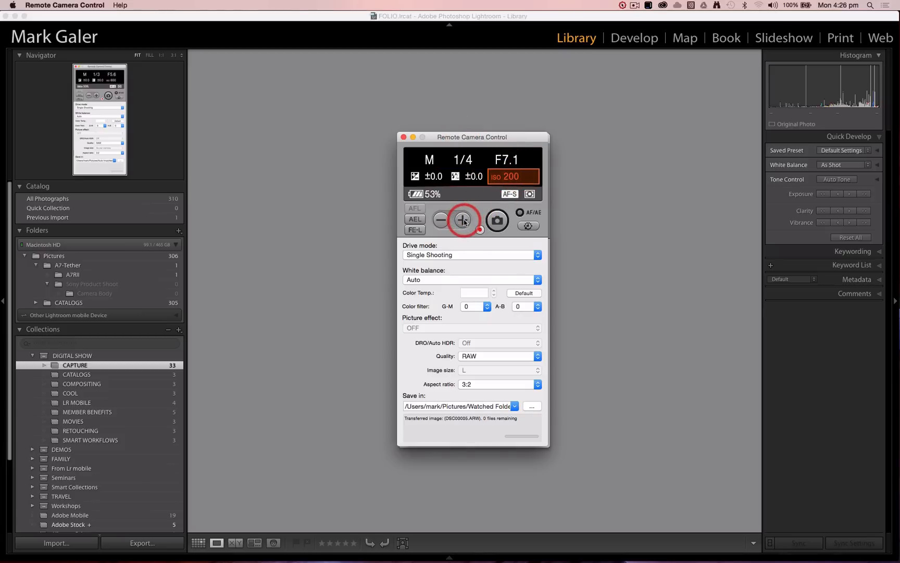
pyautogui.click(463, 220)
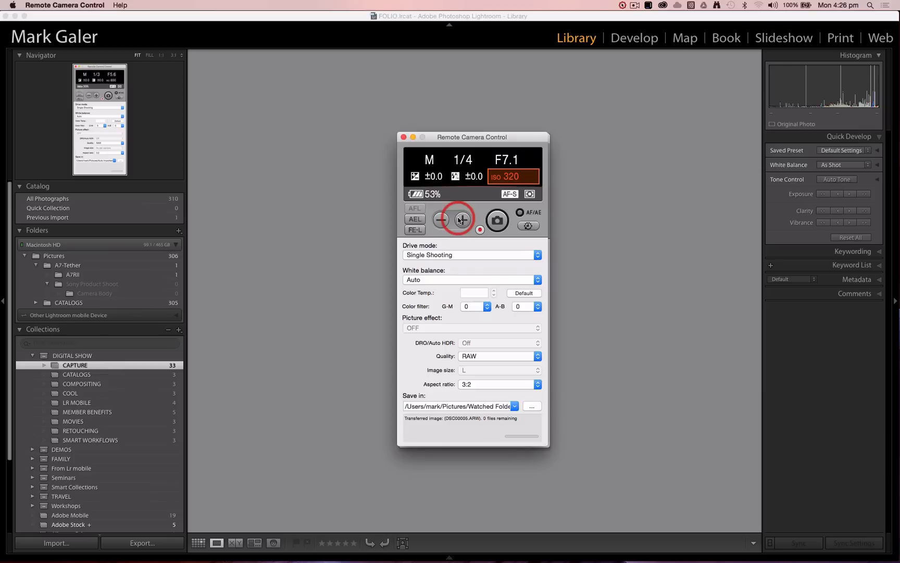
pyautogui.click(435, 256)
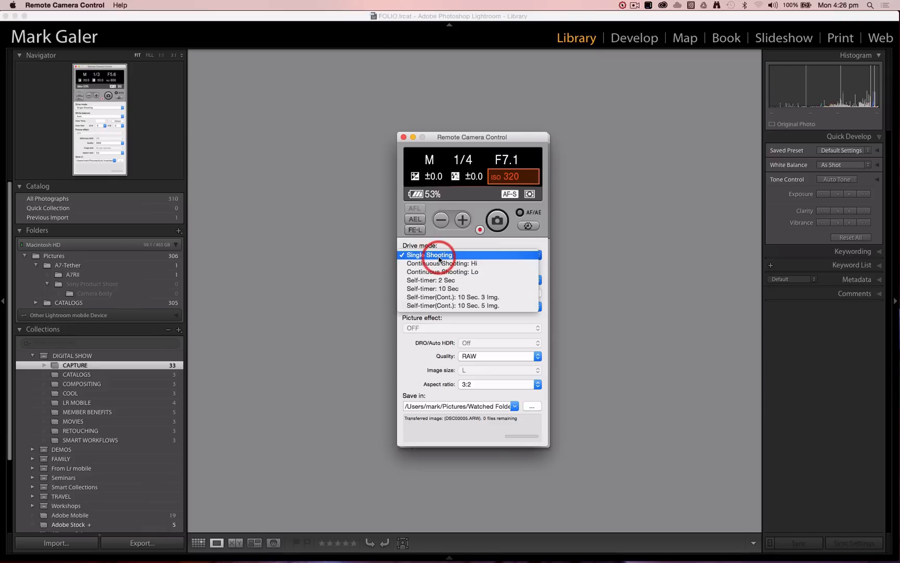
pyautogui.click(439, 259)
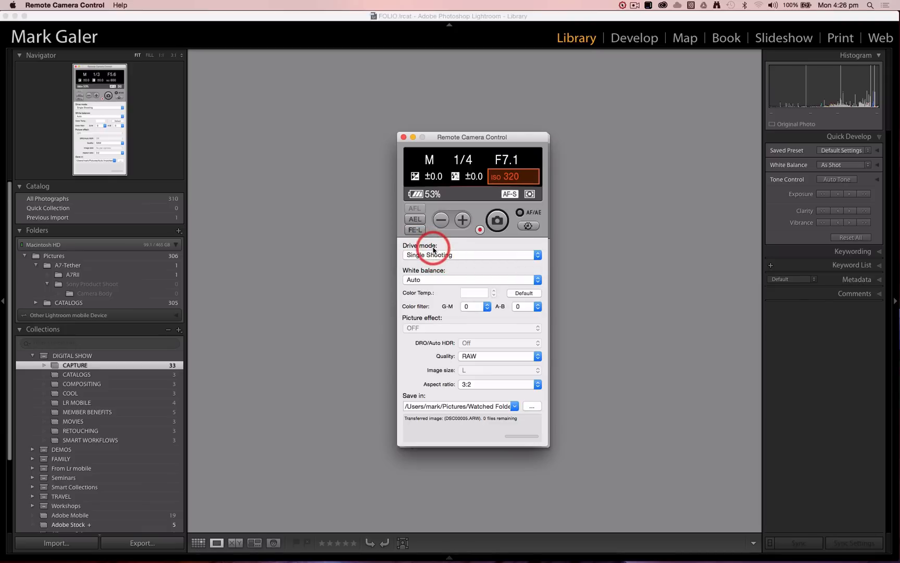
# Keep the white balance on Auto and set the save location to the Watched Folder inside Pictures
pyautogui.click(434, 279)
pyautogui.click(435, 279)
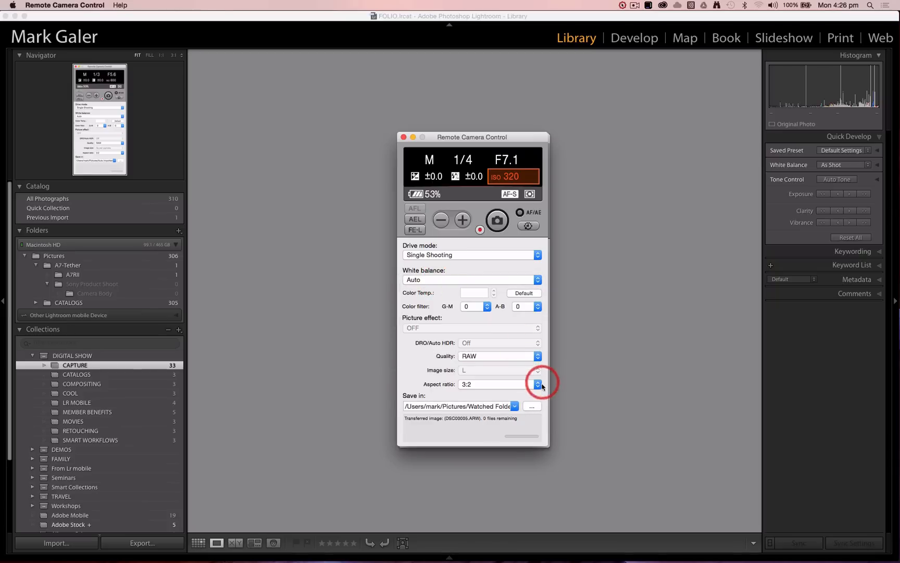
pyautogui.click(534, 407)
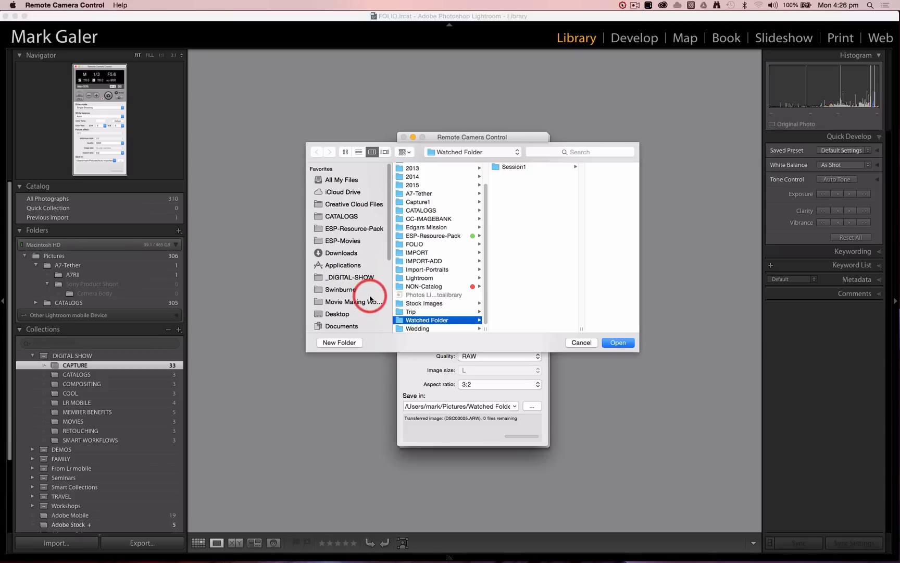
pyautogui.scroll(-5, 368, 296)
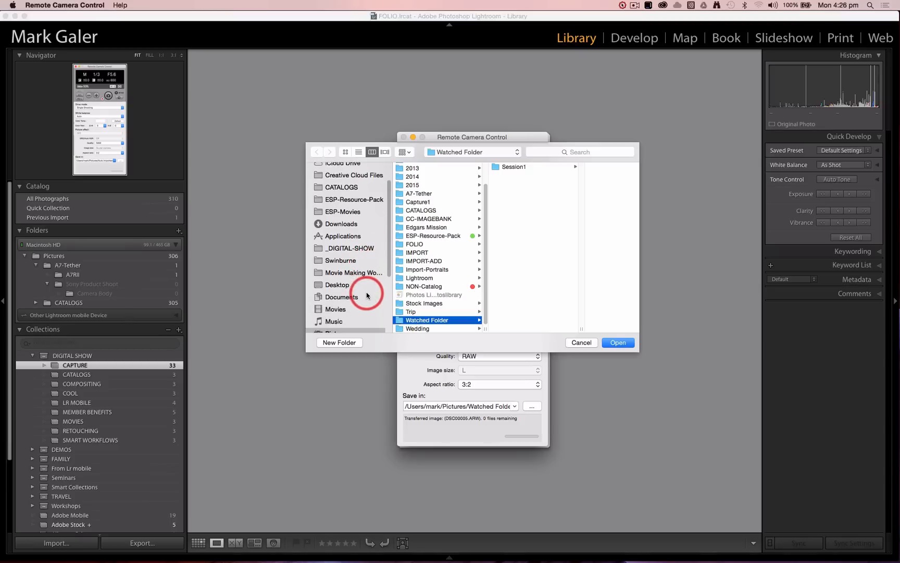
pyautogui.click(322, 314)
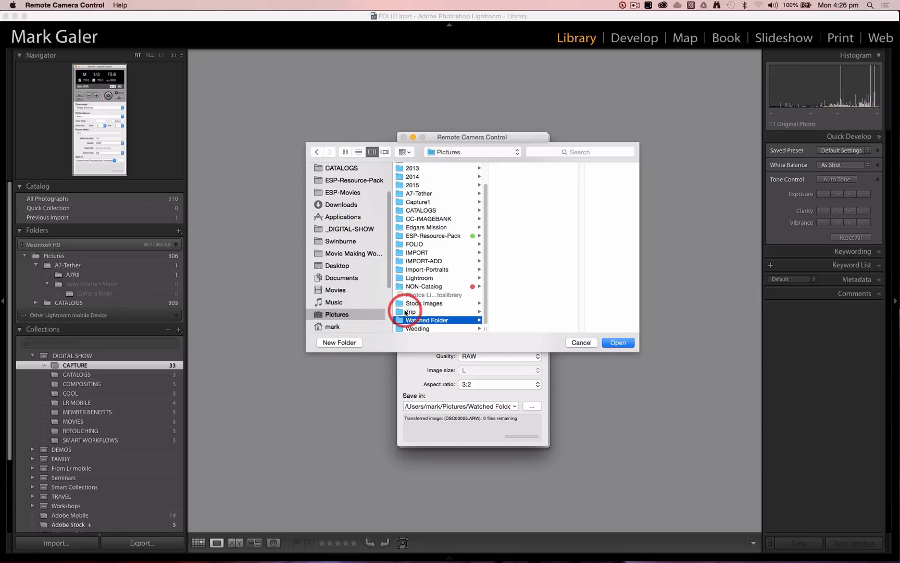
pyautogui.click(619, 342)
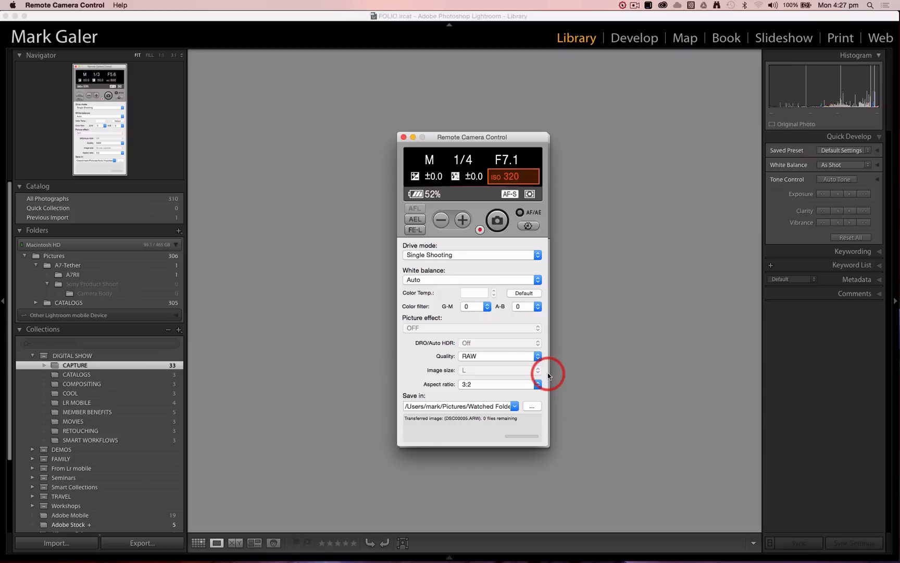
# Switch to Lightroom, open the Auto Import Settings, and keep the file naming on Custom Name - Original File Number
pyautogui.click(202, 16)
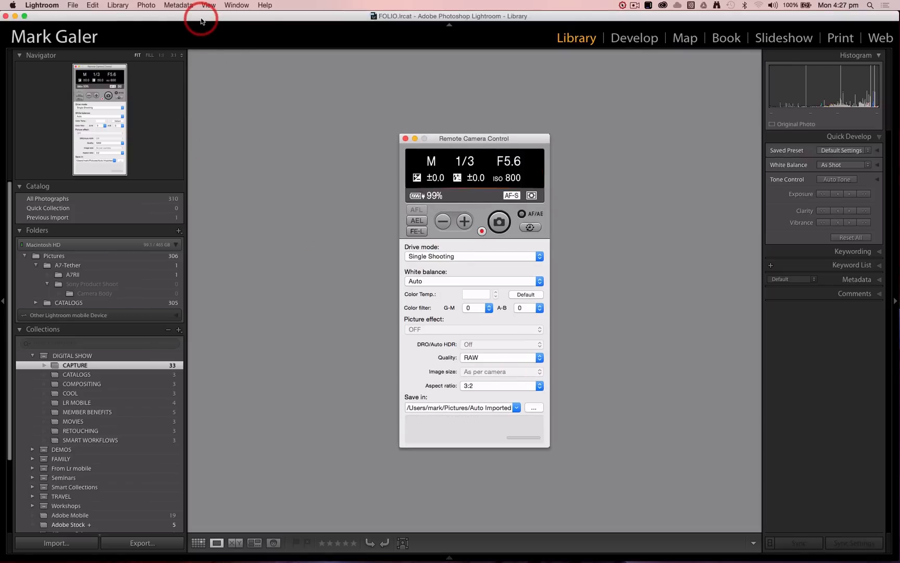
pyautogui.click(72, 7)
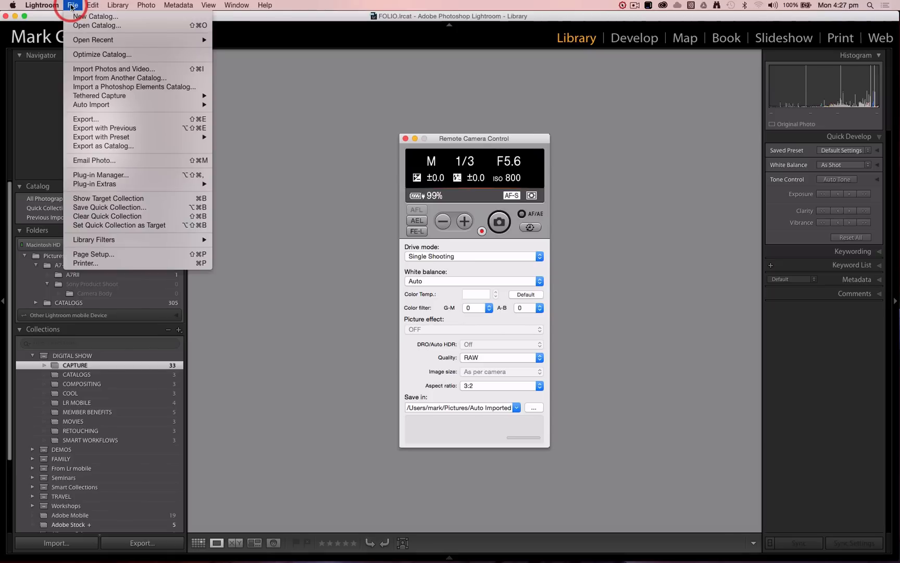
pyautogui.moveTo(96, 106)
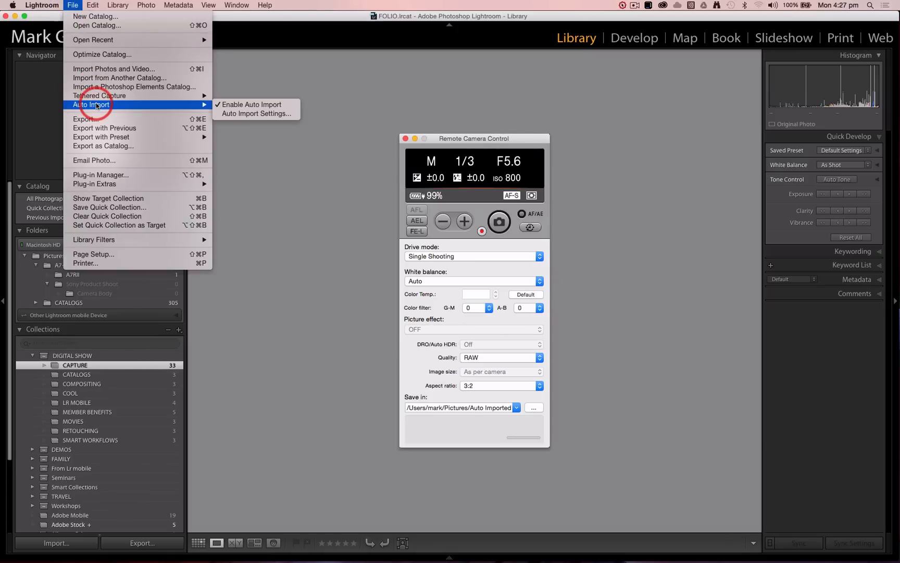
pyautogui.click(239, 115)
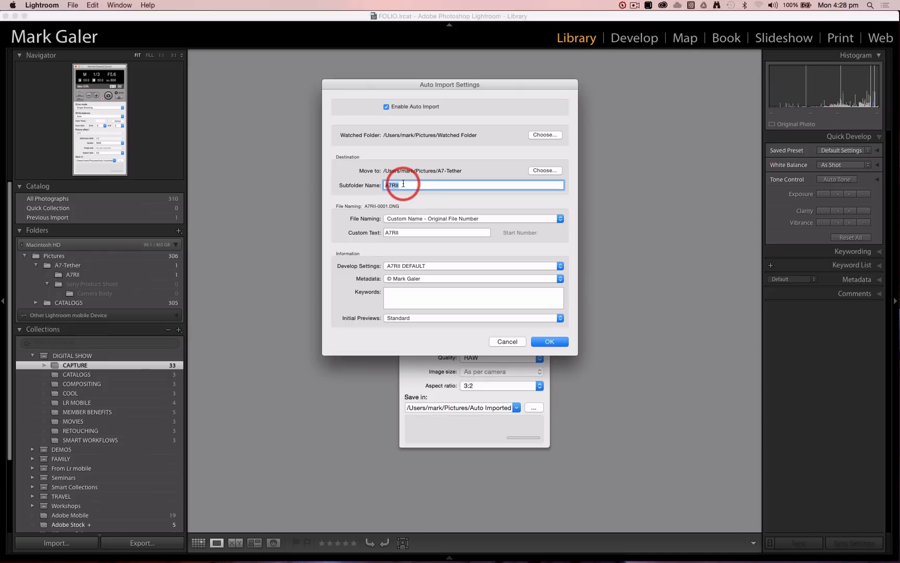
pyautogui.click(495, 219)
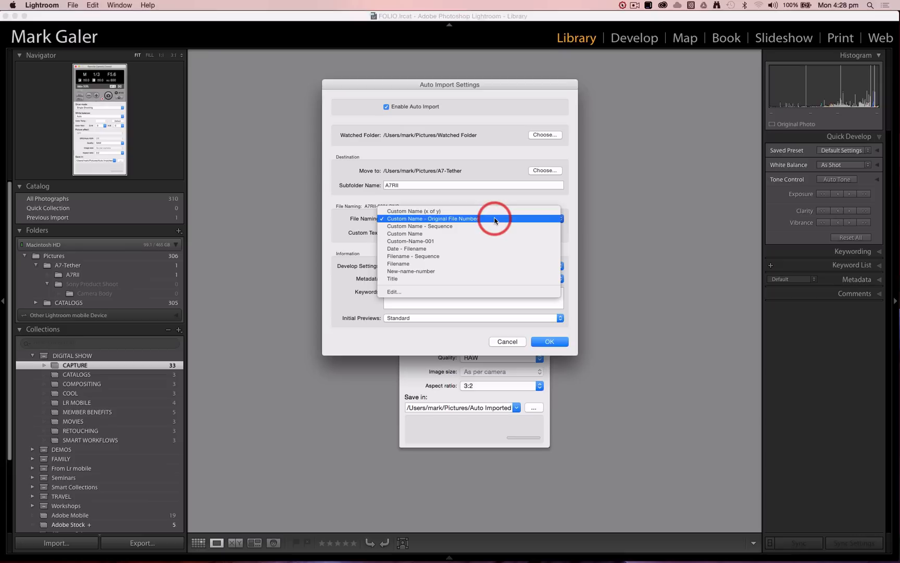
pyautogui.click(495, 218)
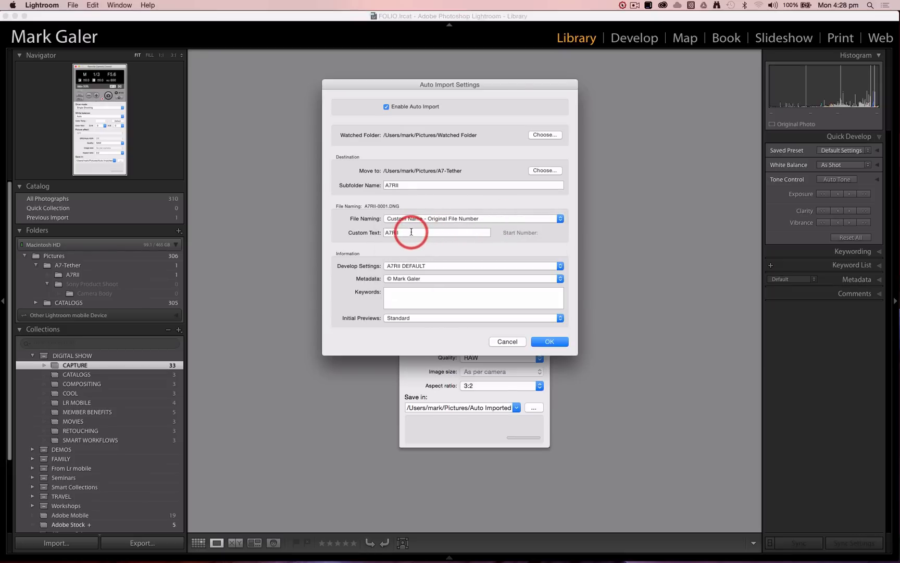
# Set the custom text for auto-imported file names to A7SII
pyautogui.moveTo(409, 232); pyautogui.dragTo(386, 232)
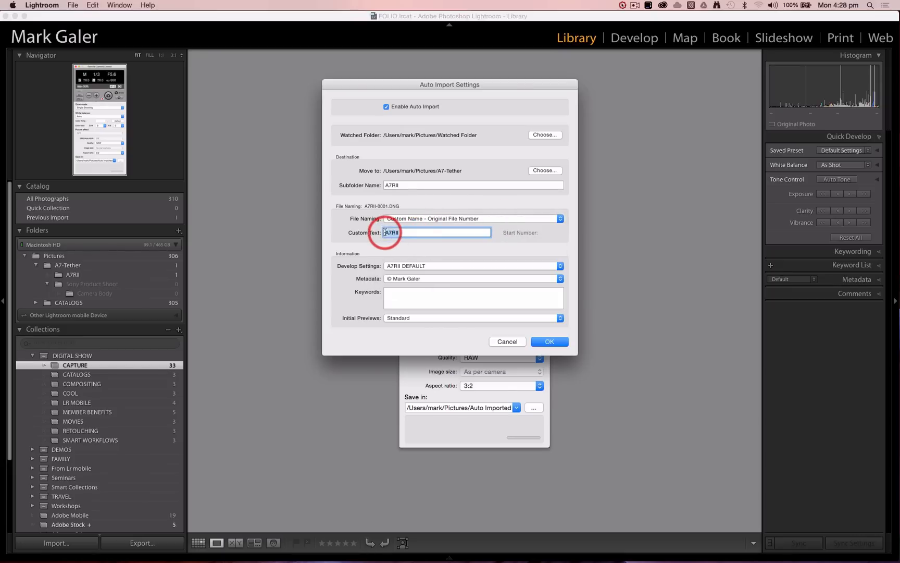
pyautogui.write('A7SII')
pyautogui.click(340, 226)
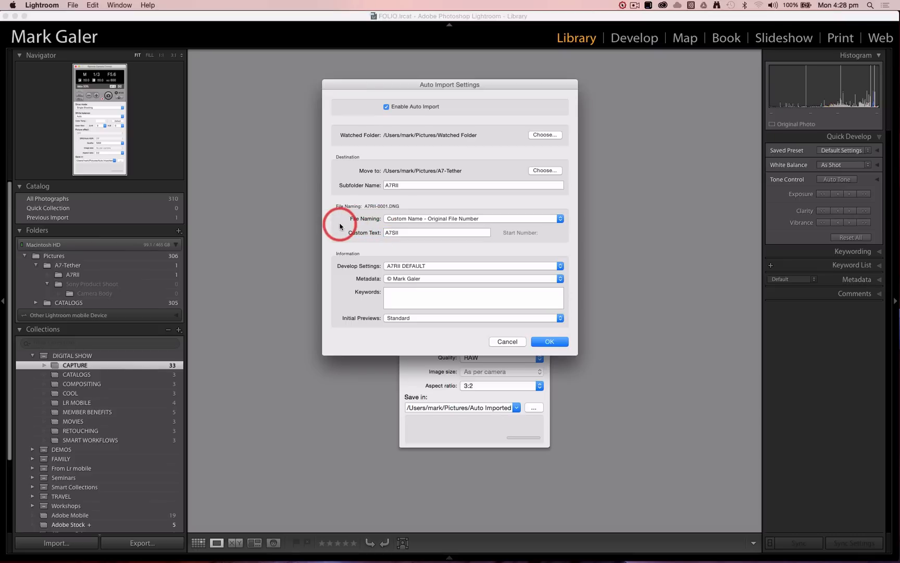
# Keep the A7RII DEFAULT develop preset and Standard initial previews, and accept the Auto Import Settings
pyautogui.click(428, 268)
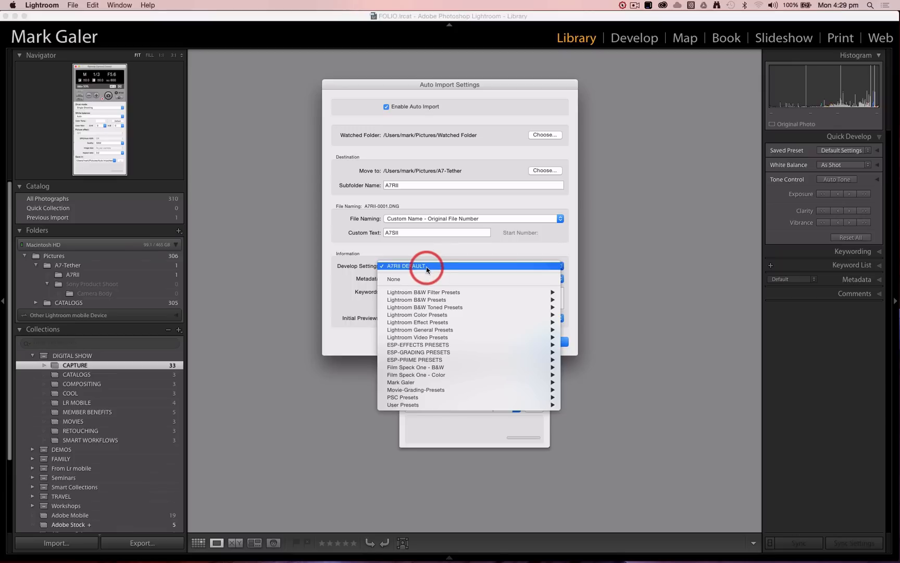
pyautogui.moveTo(408, 405)
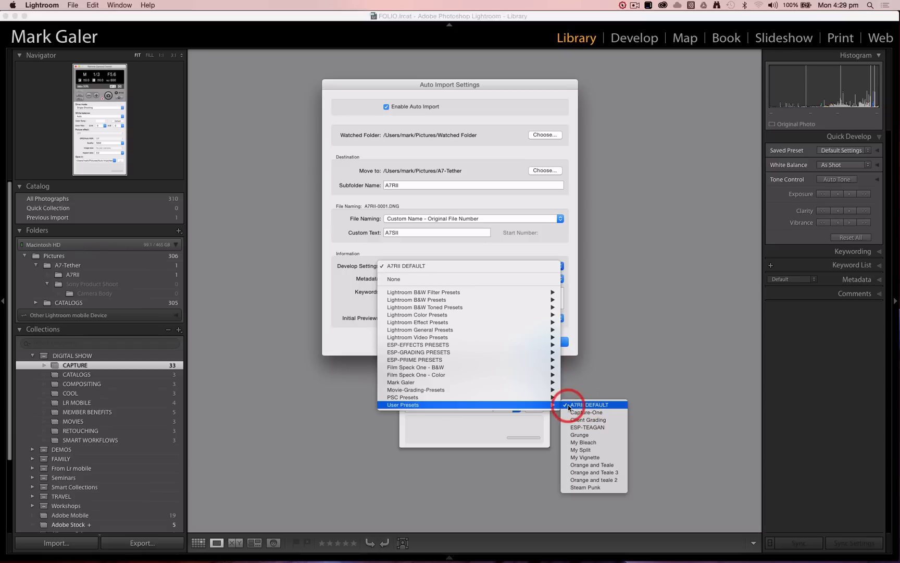
pyautogui.click(534, 407)
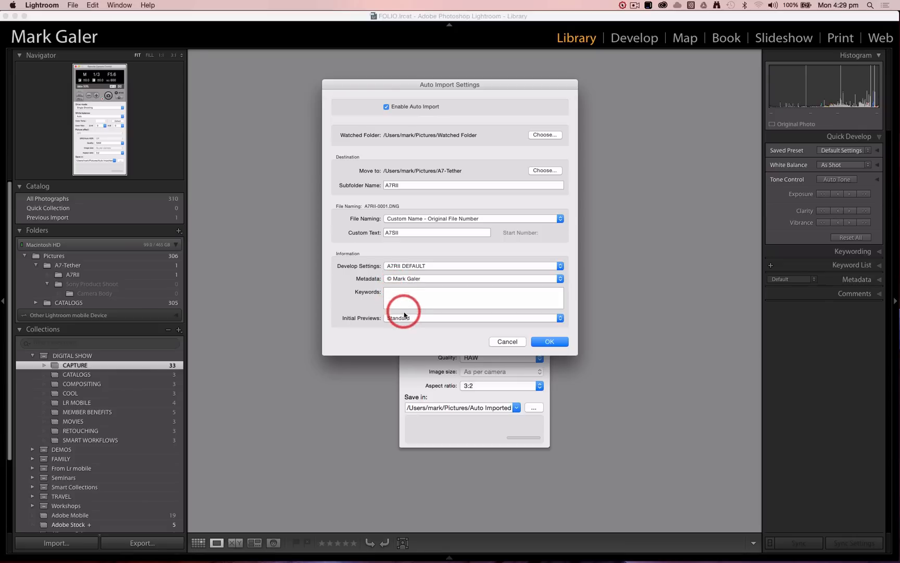
pyautogui.click(423, 320)
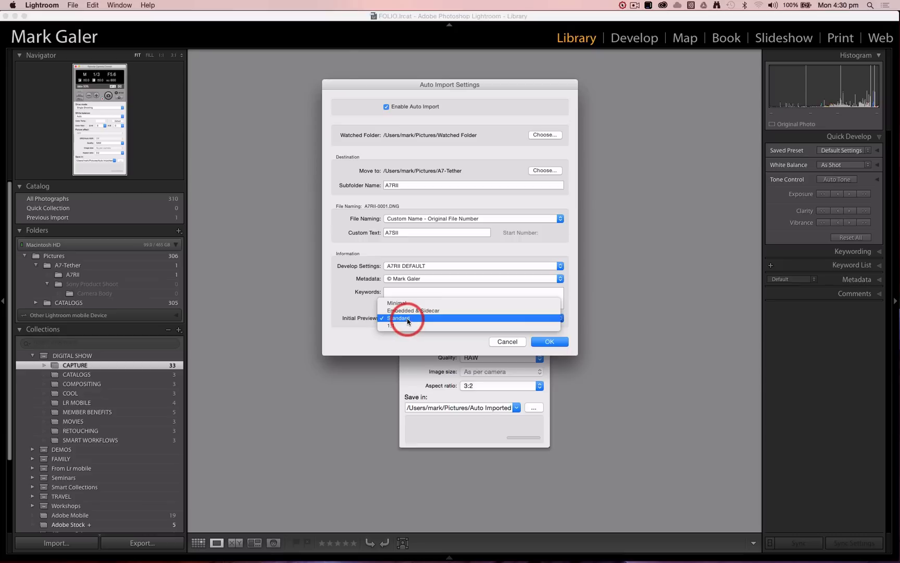
pyautogui.click(408, 319)
pyautogui.click(553, 342)
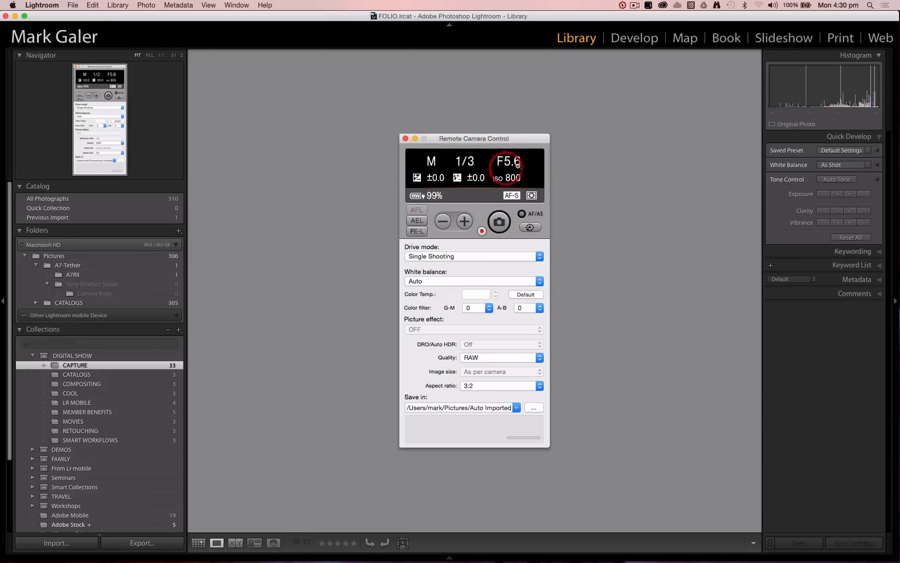
# Switch to Remote Camera Control, take a photo, and show Lightroom's A7RII folder in Grid view
pyautogui.press('super+Tab')
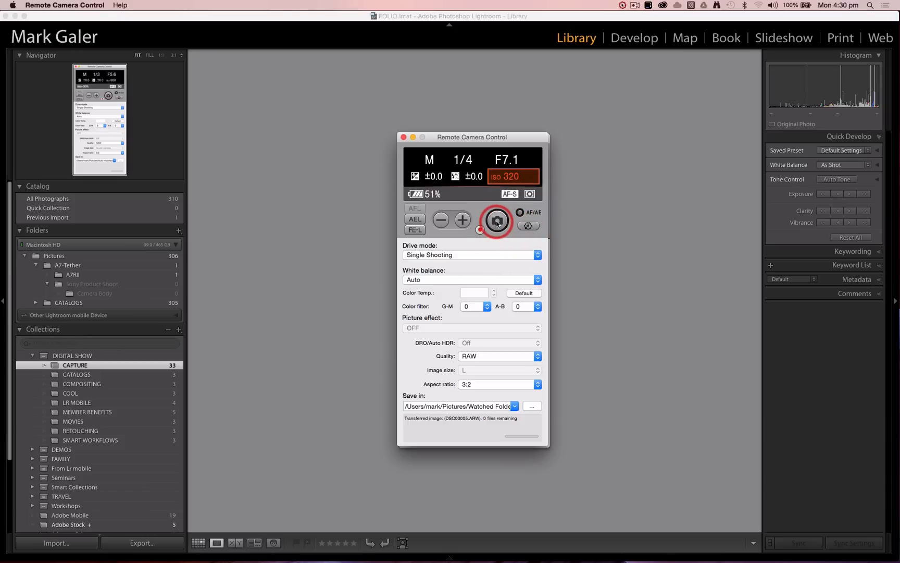
pyautogui.click(497, 222)
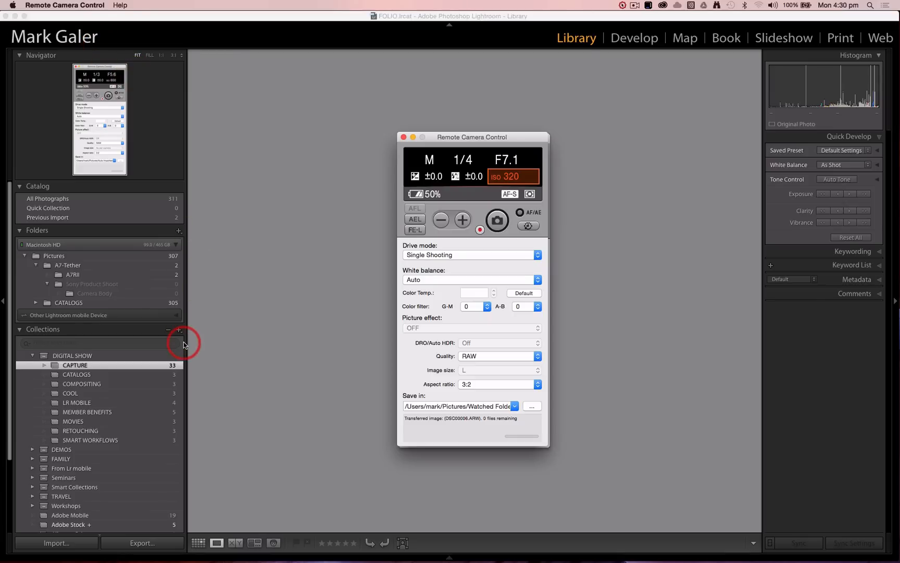
pyautogui.click(125, 274)
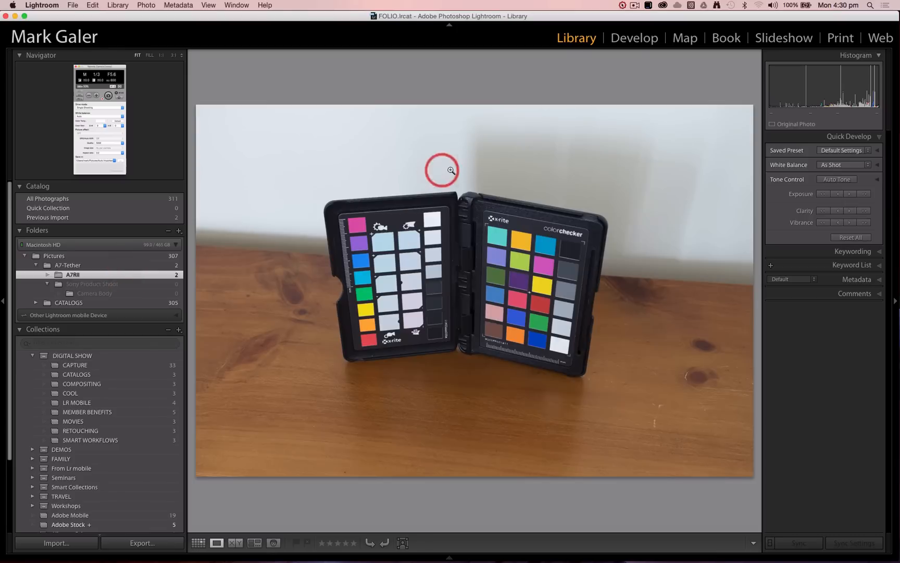
pyautogui.press('g')
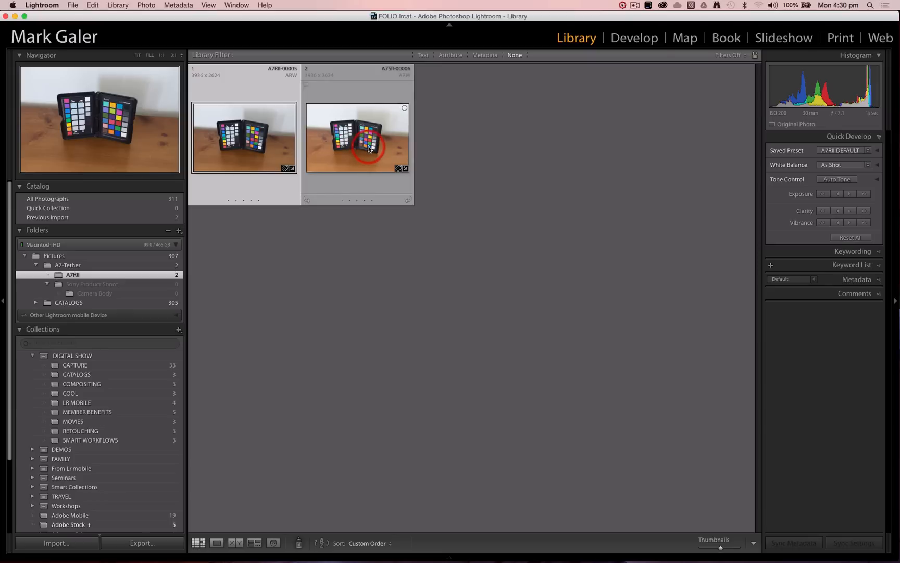
# View the newly captured A7SII-00006 photo in Loupe view and in the Develop module
pyautogui.click(367, 145)
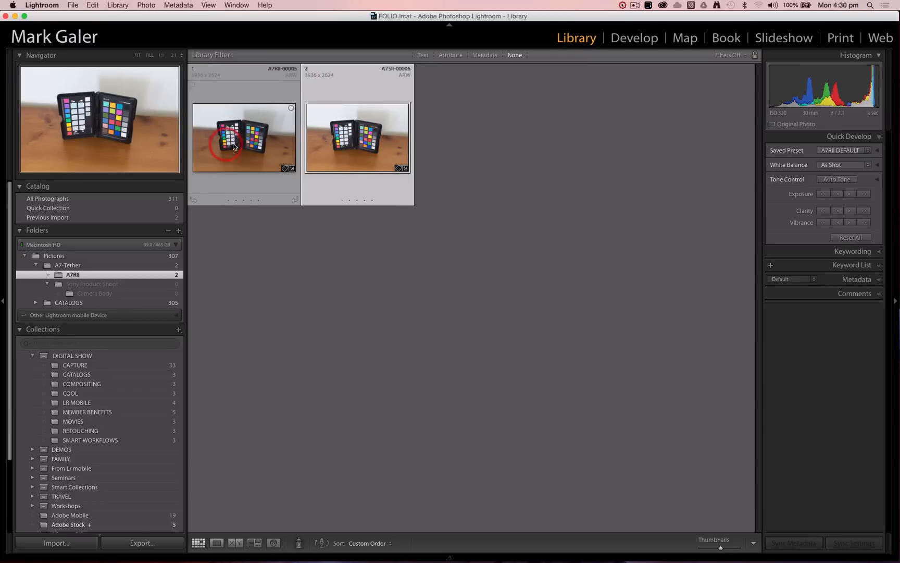
pyautogui.doubleClick(368, 136)
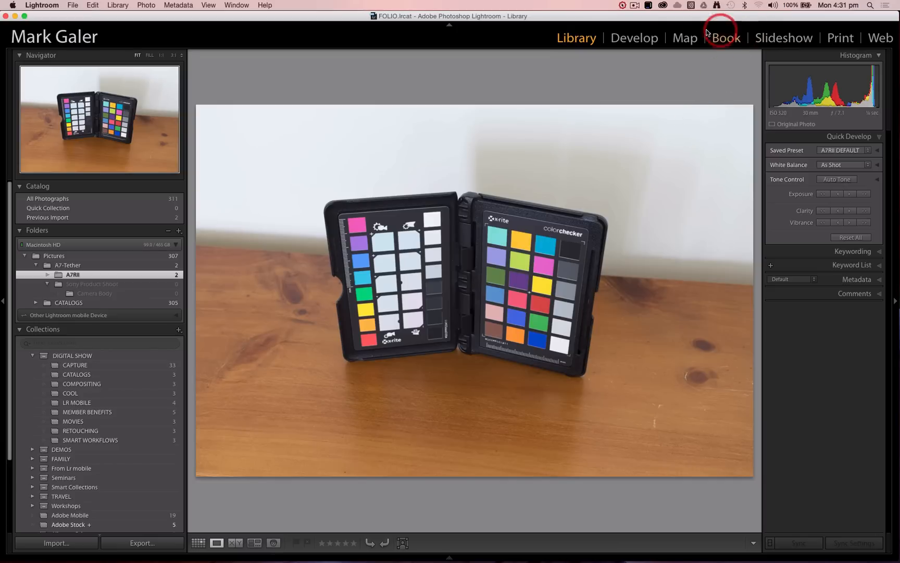
pyautogui.click(645, 41)
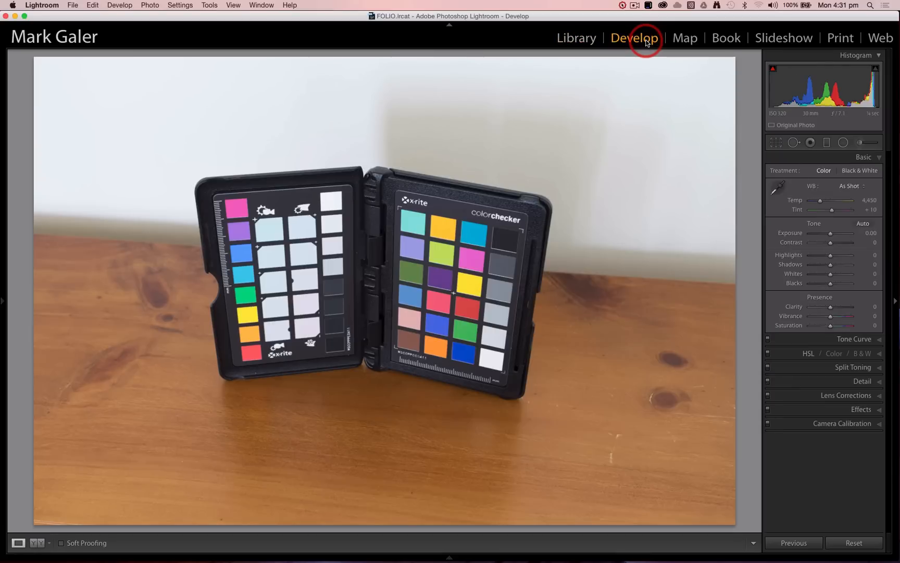
# Shrink the Lightroom window and place the Remote Camera Control window beside it on the desktop
pyautogui.press('super+Tab')
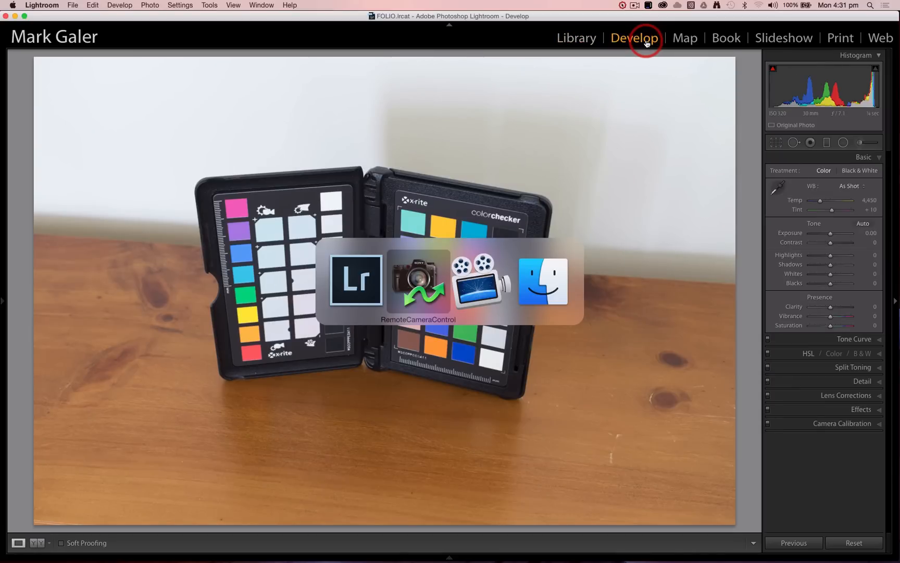
pyautogui.press('super+Tab')
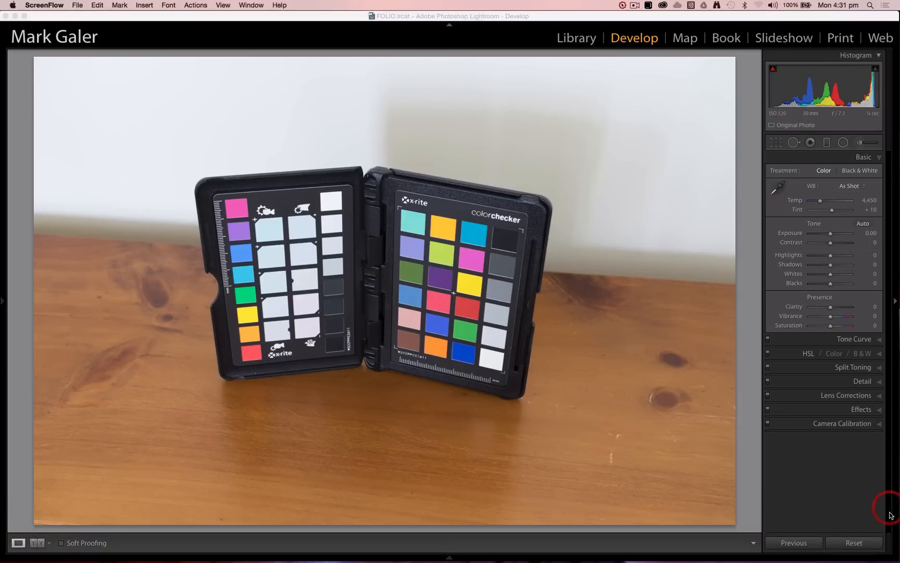
pyautogui.moveTo(896, 559)
pyautogui.moveTo(896, 559); pyautogui.dragTo(704, 541)
pyautogui.moveTo(555, 16)
pyautogui.mouseDown()
pyautogui.moveTo(727, 17)
pyautogui.moveTo(555, 21)
pyautogui.mouseUp()
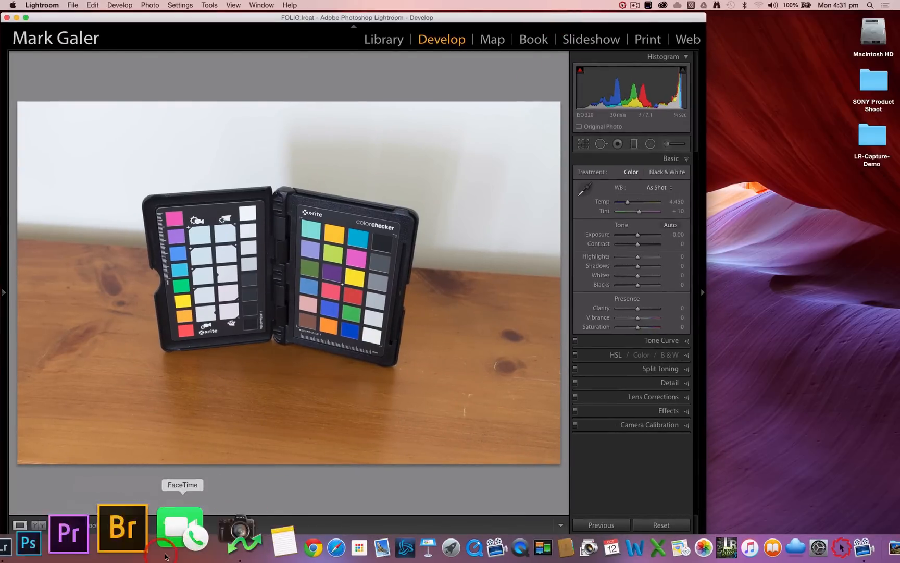
pyautogui.click(194, 546)
pyautogui.moveTo(512, 137); pyautogui.dragTo(829, 20)
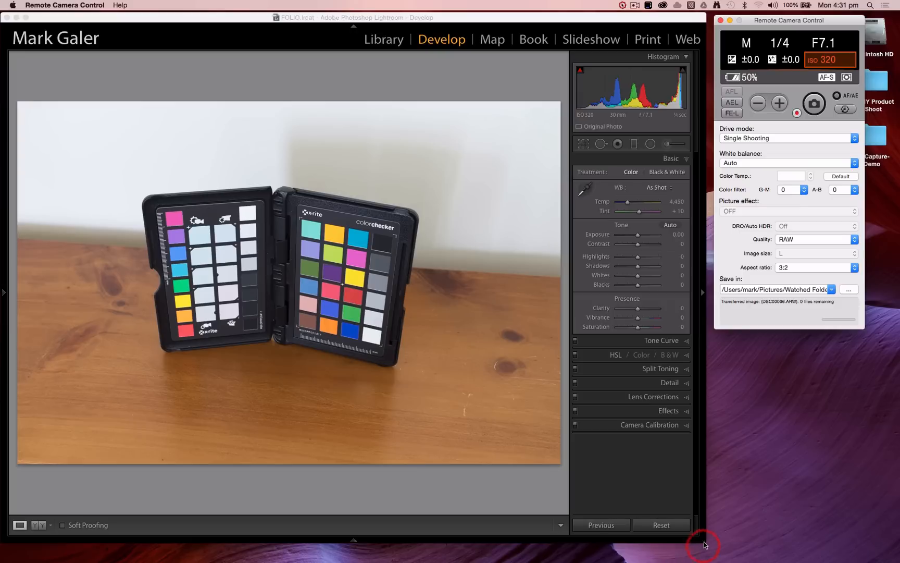
# Enlarge the Lightroom window to fill the screen again and open the "Using Capture Hardware" slide from the CAPTURE collection
pyautogui.moveTo(703, 544)
pyautogui.moveTo(703, 544); pyautogui.dragTo(899, 560)
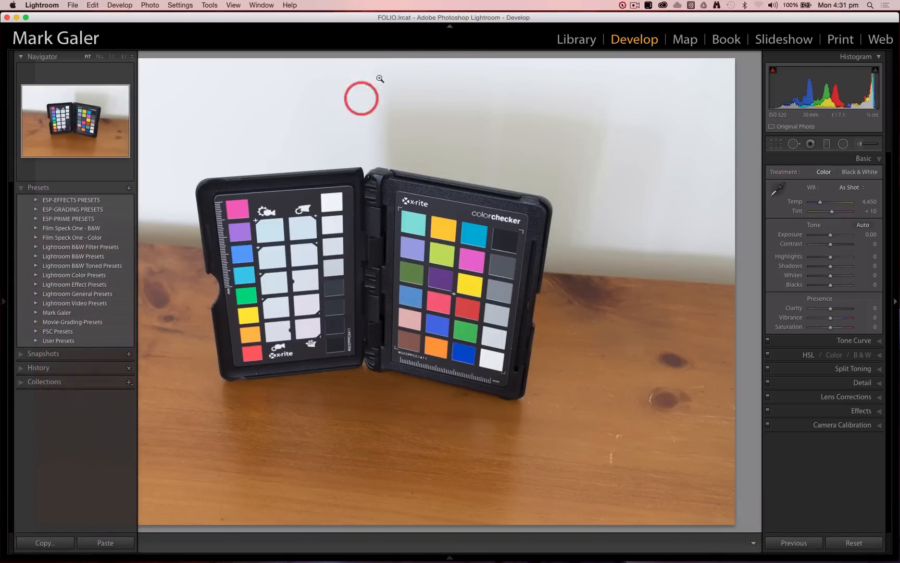
pyautogui.press('g')
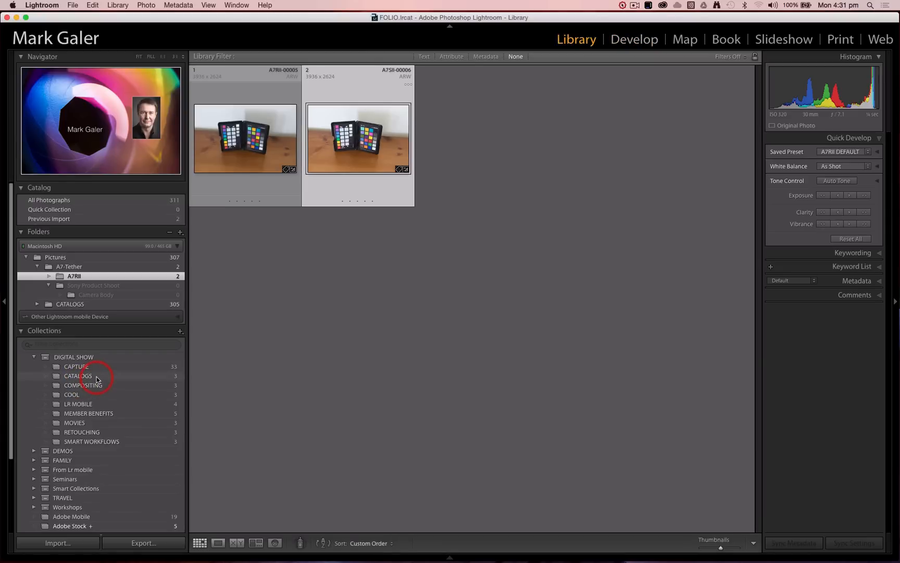
pyautogui.click(100, 367)
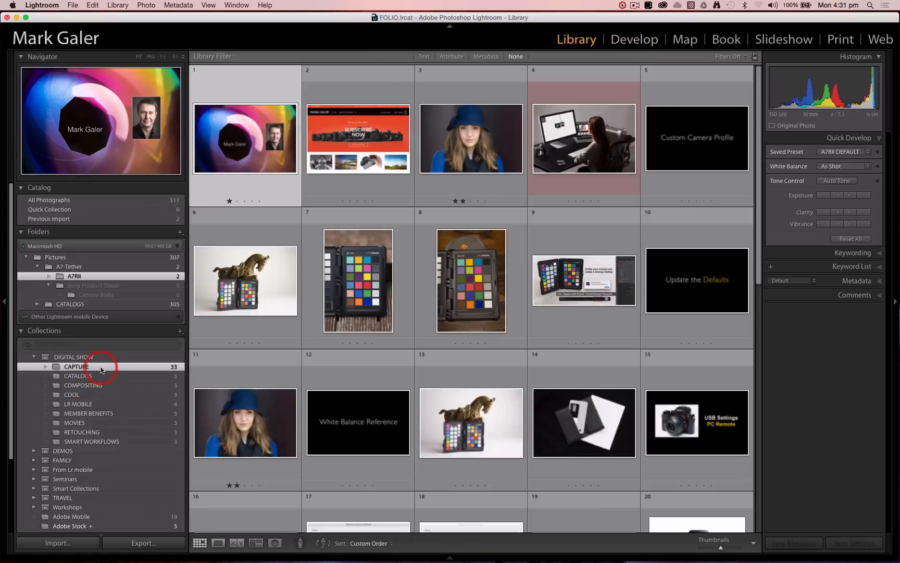
pyautogui.scroll(-10, 587, 365)
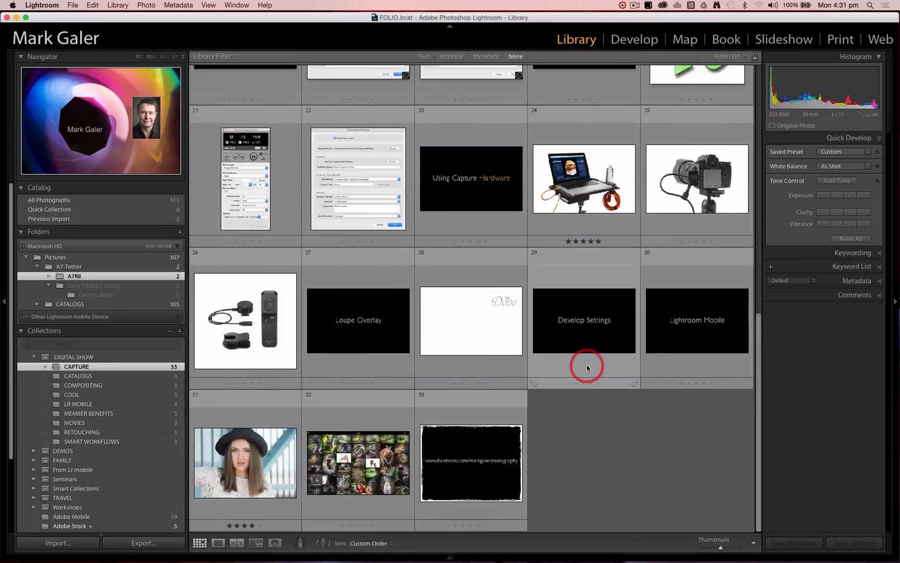
pyautogui.scroll(2, 587, 365)
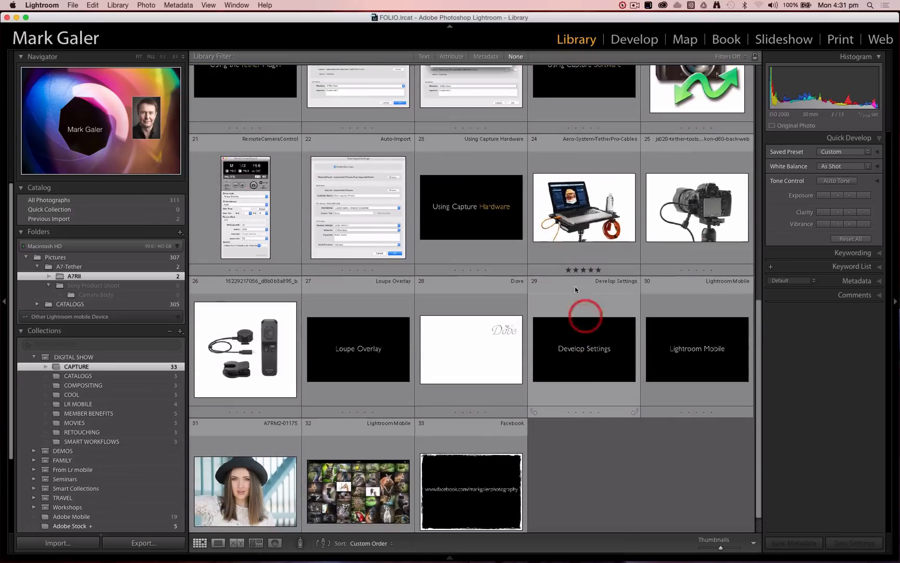
pyautogui.doubleClick(482, 212)
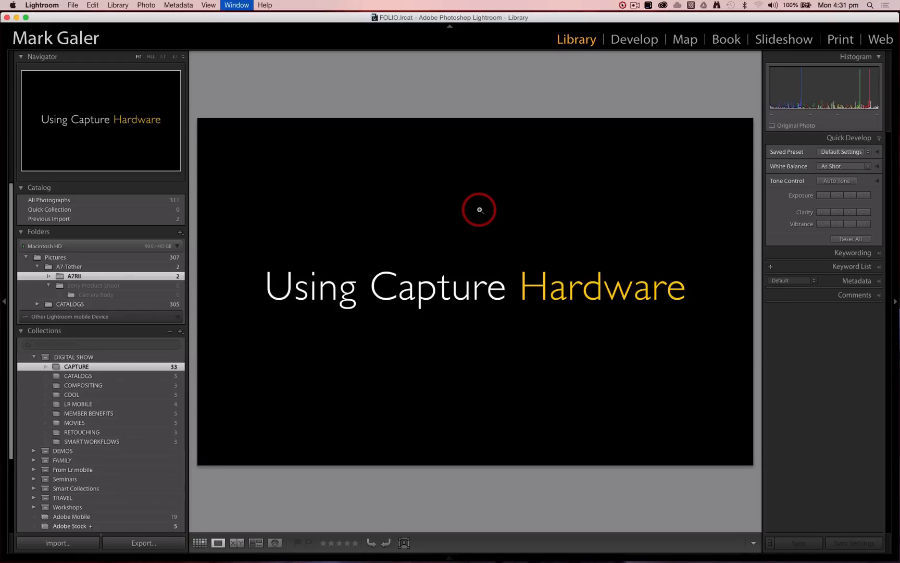
# Switch to full screen and view the tethering table, cabled camera and Sony remote photos, enlarging them in the Develop module
pyautogui.press('f')
pyautogui.hotkey('shift', 'f')
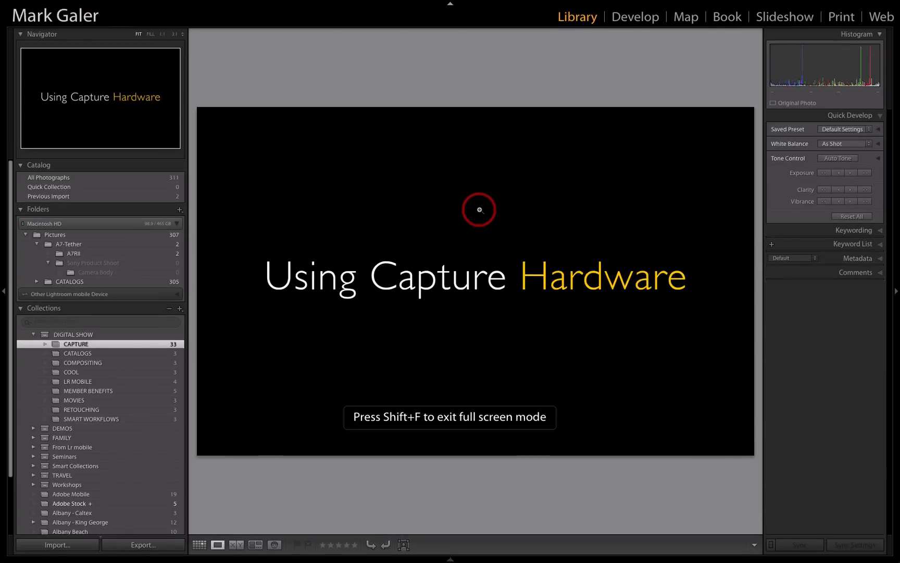
pyautogui.press('Right')
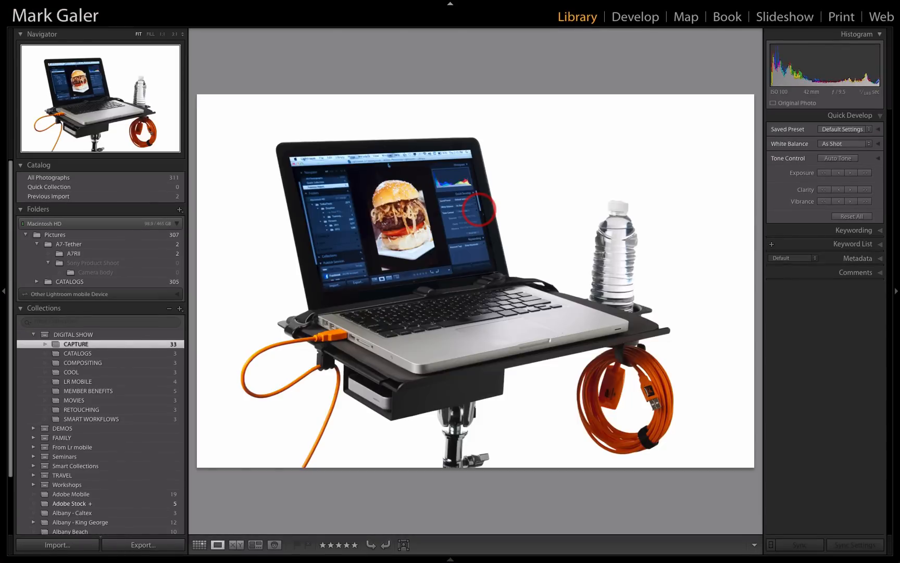
pyautogui.press('d')
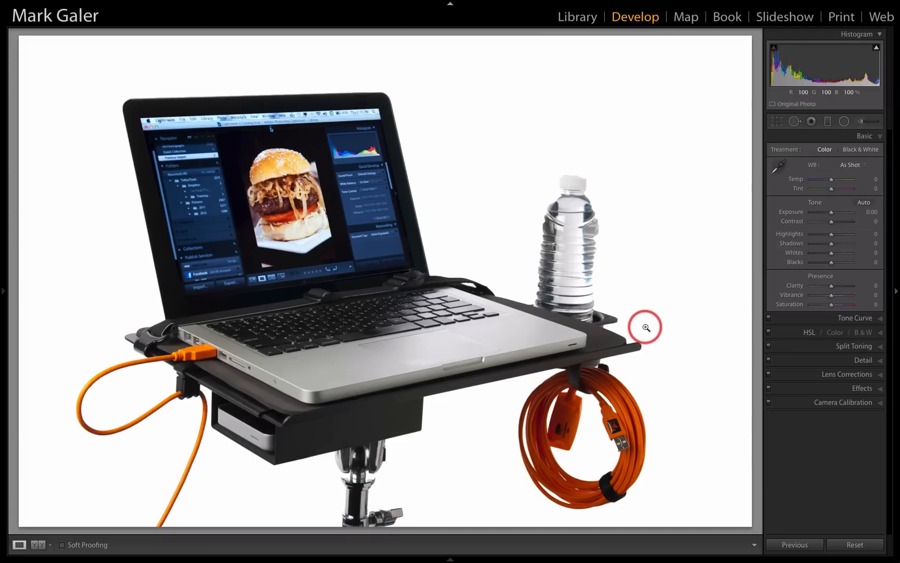
pyautogui.press('Right')
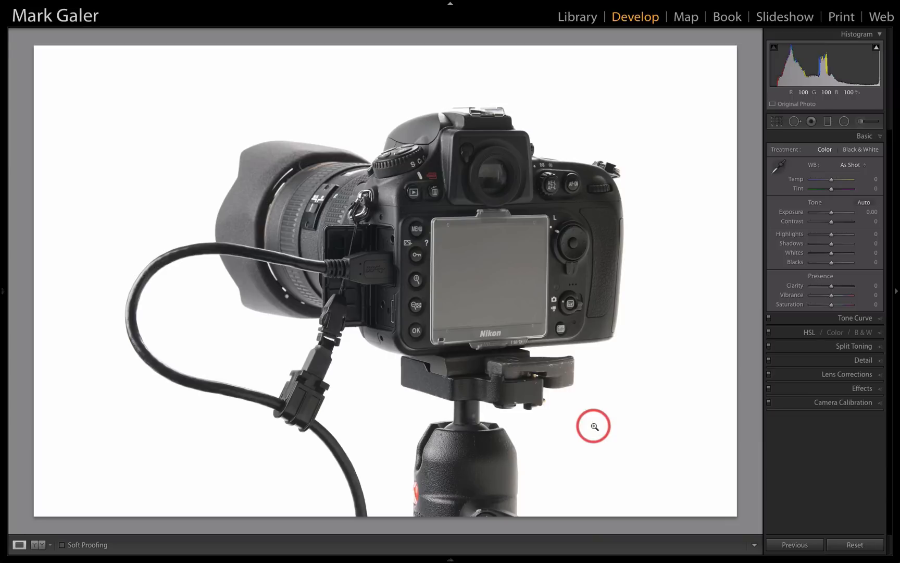
pyautogui.press('Right')
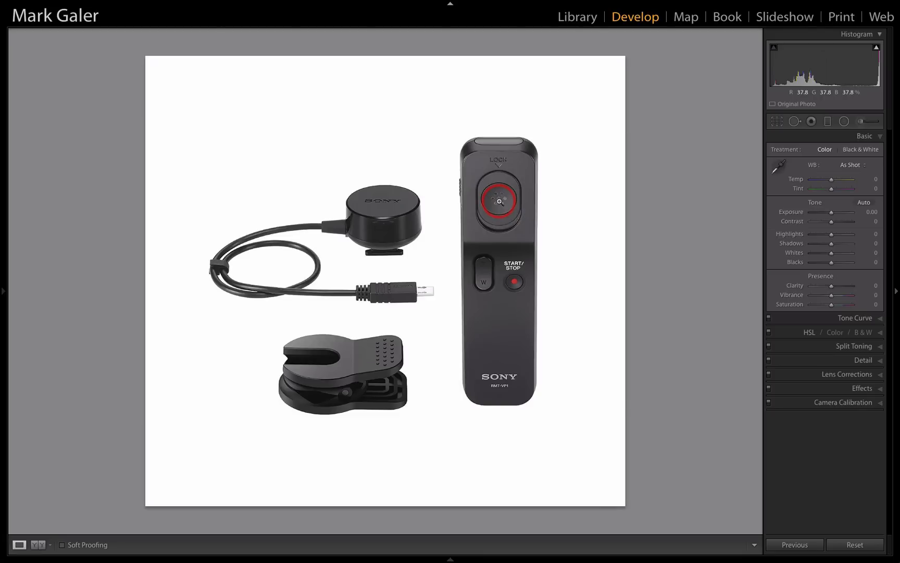
# View the Loupe Overlay slide and Dove logo layout, and open the blue-hat portrait from the CAPTURE collection
pyautogui.press('Right')
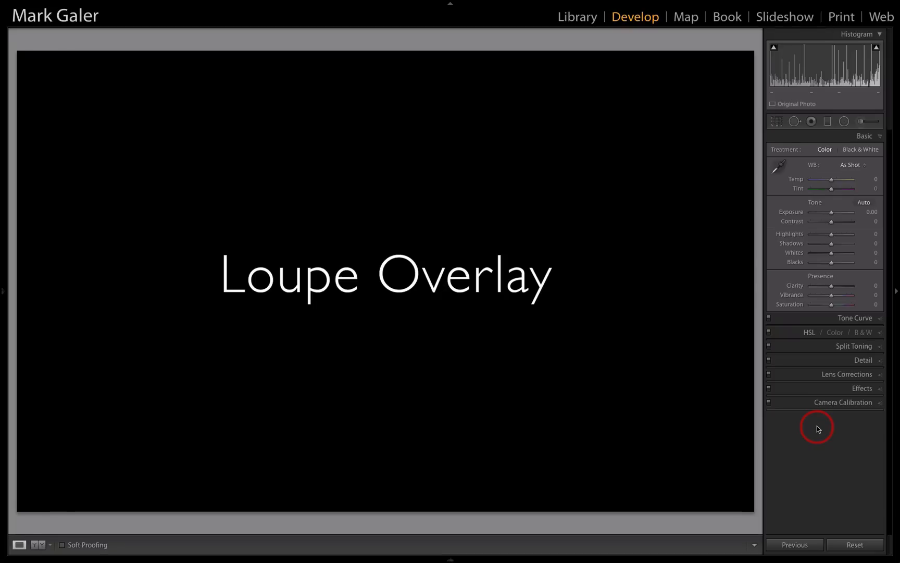
pyautogui.press('Right')
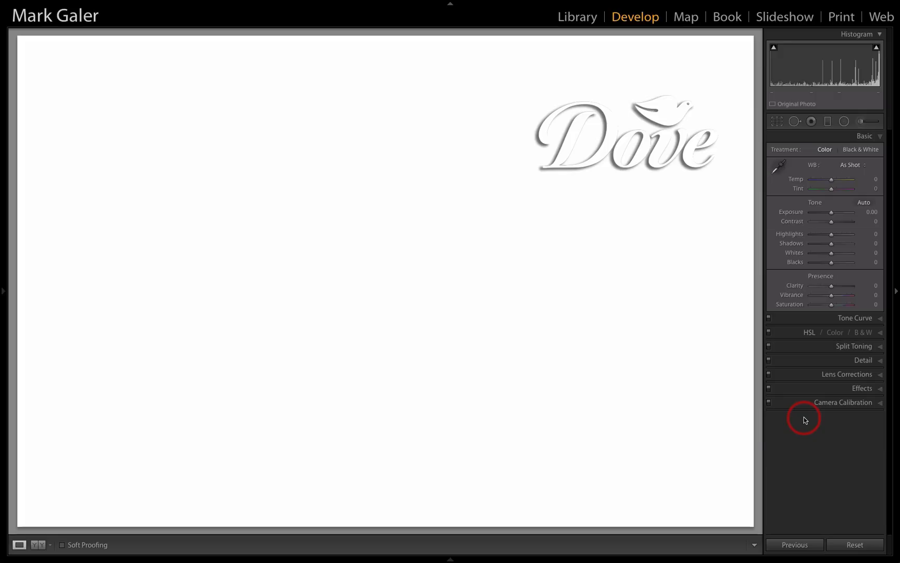
pyautogui.click(451, 559)
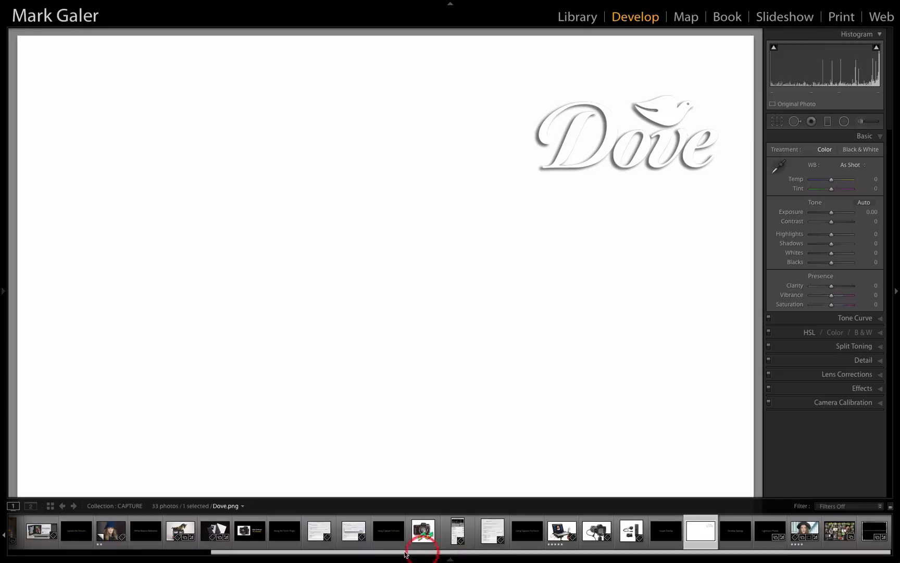
pyautogui.click(110, 534)
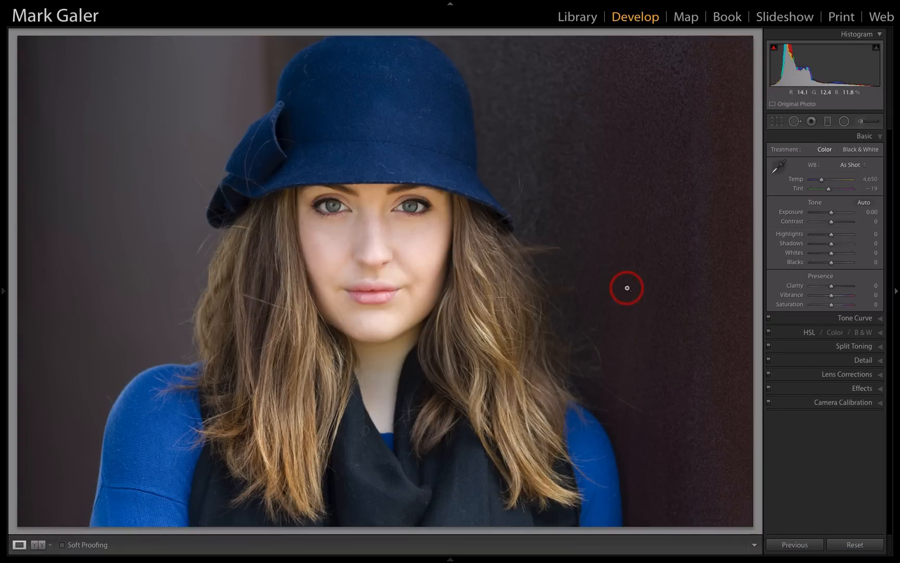
# Overlay the recent Dove layout image on the blue-hat portrait
pyautogui.moveTo(261, 4)
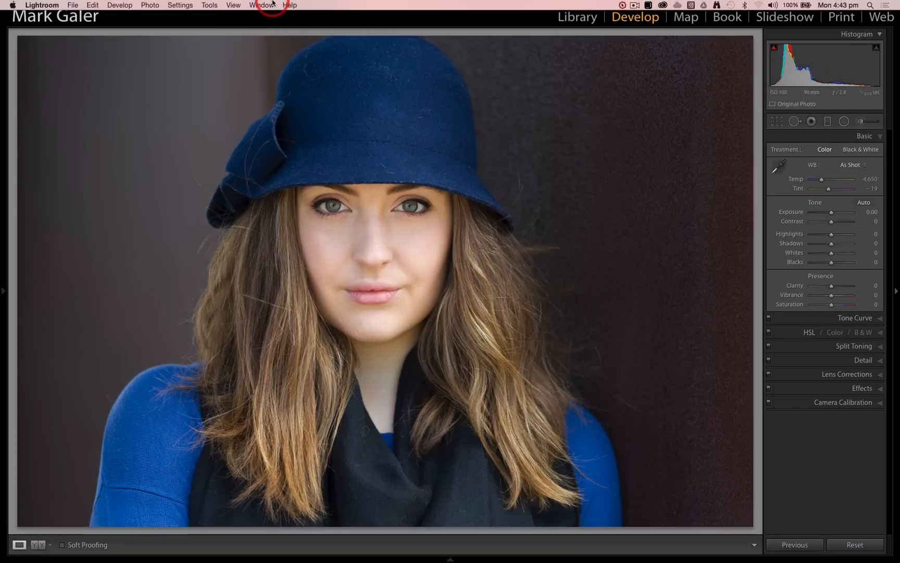
pyautogui.click(233, 5)
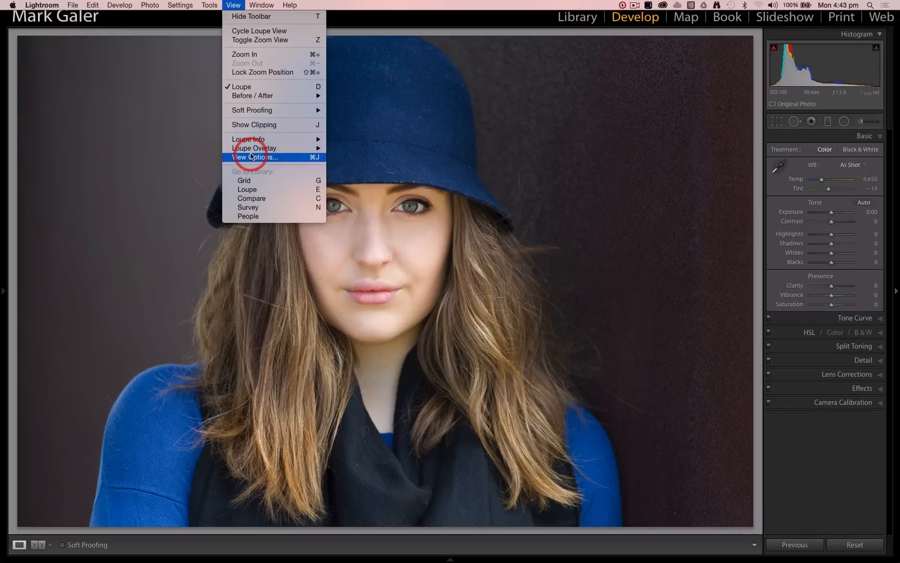
pyautogui.moveTo(251, 153)
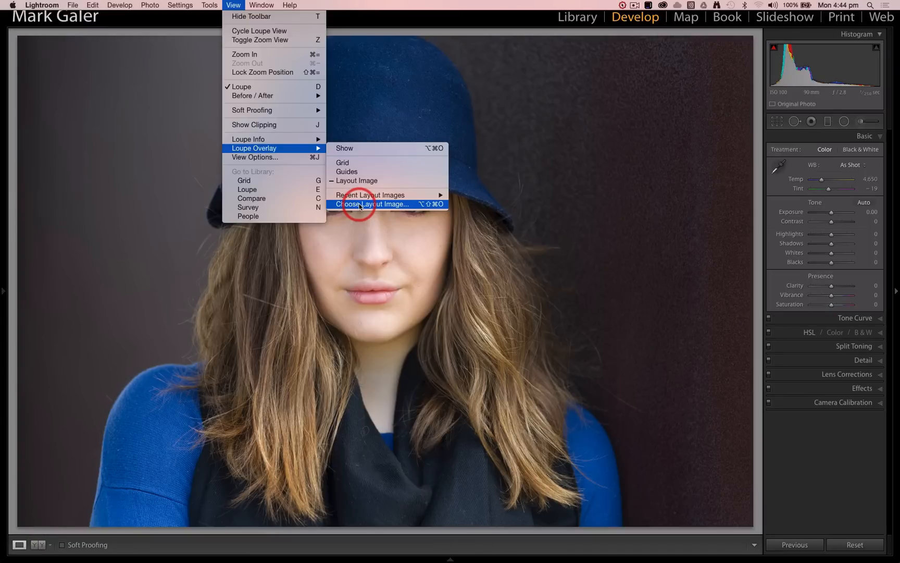
pyautogui.moveTo(363, 197)
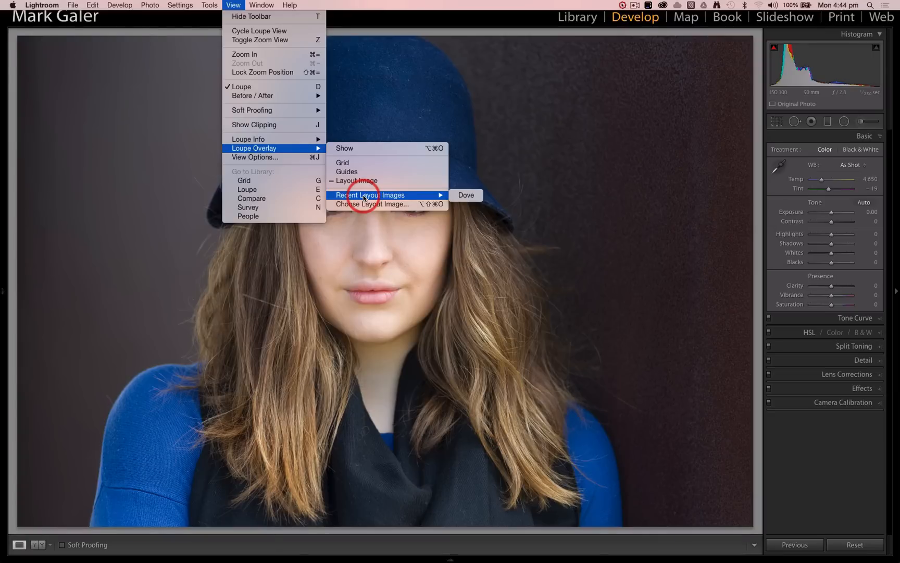
pyautogui.click(467, 195)
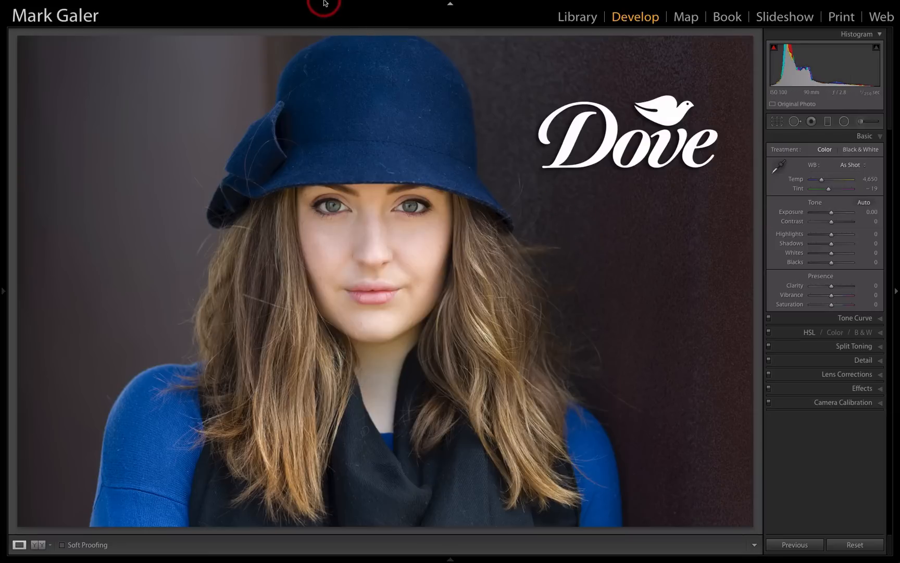
# Turn off the Layout Image loupe overlay on the portrait
pyautogui.moveTo(323, 1)
pyautogui.click(235, 6)
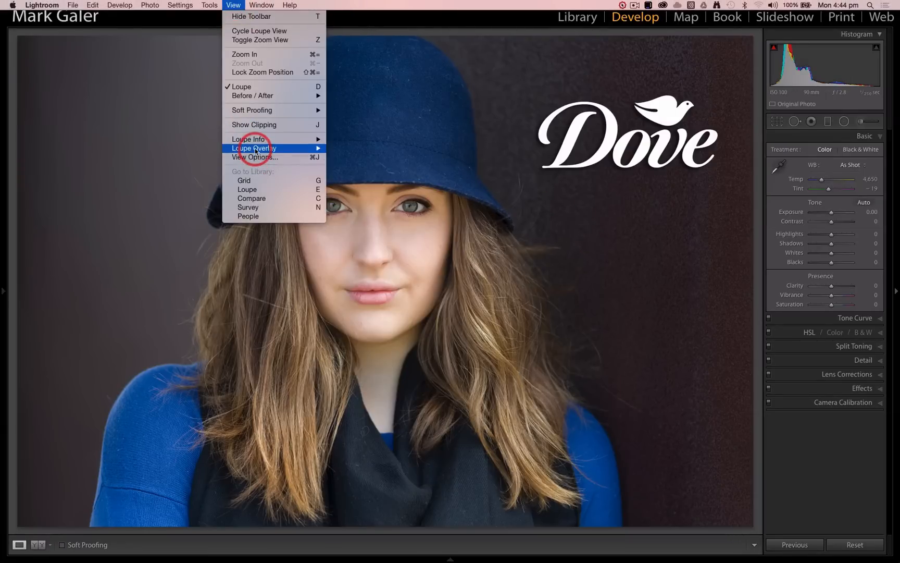
pyautogui.moveTo(258, 148)
pyautogui.click(363, 180)
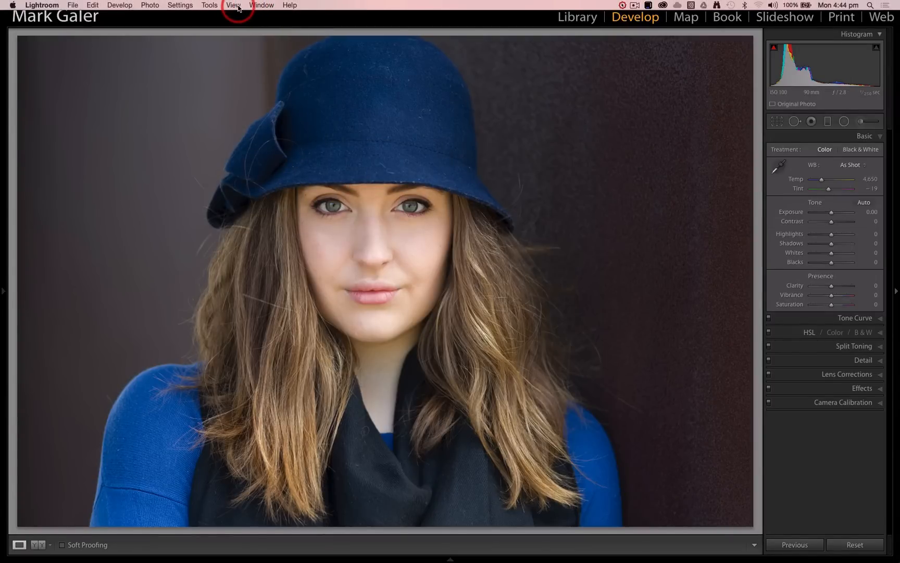
# Show the Grid loupe overlay on the portrait and slightly reduce its grid size
pyautogui.click(234, 6)
pyautogui.moveTo(252, 146)
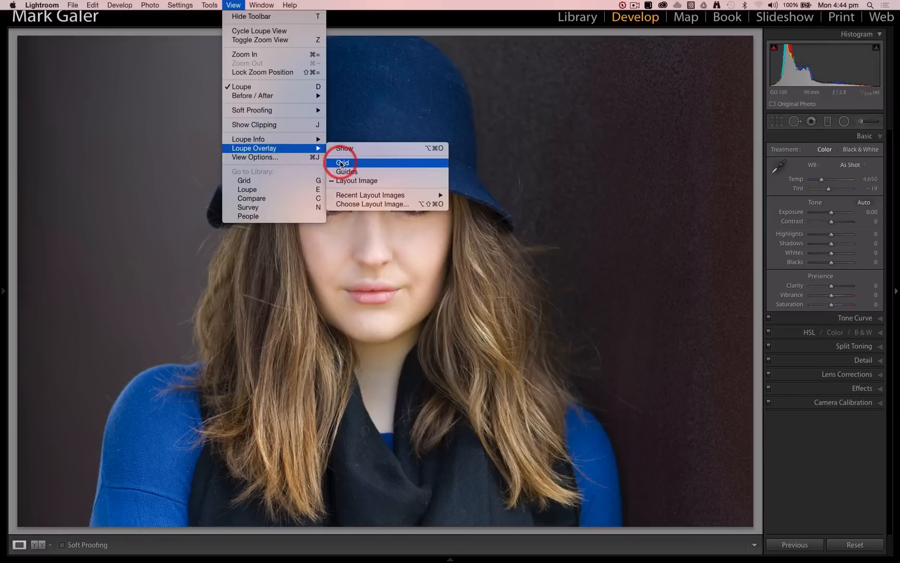
pyautogui.click(342, 163)
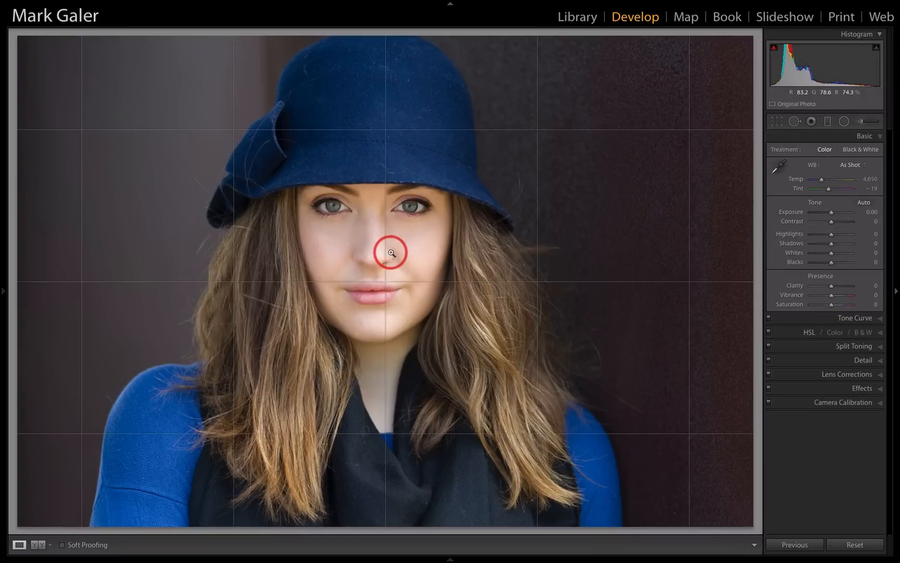
pyautogui.press('super')
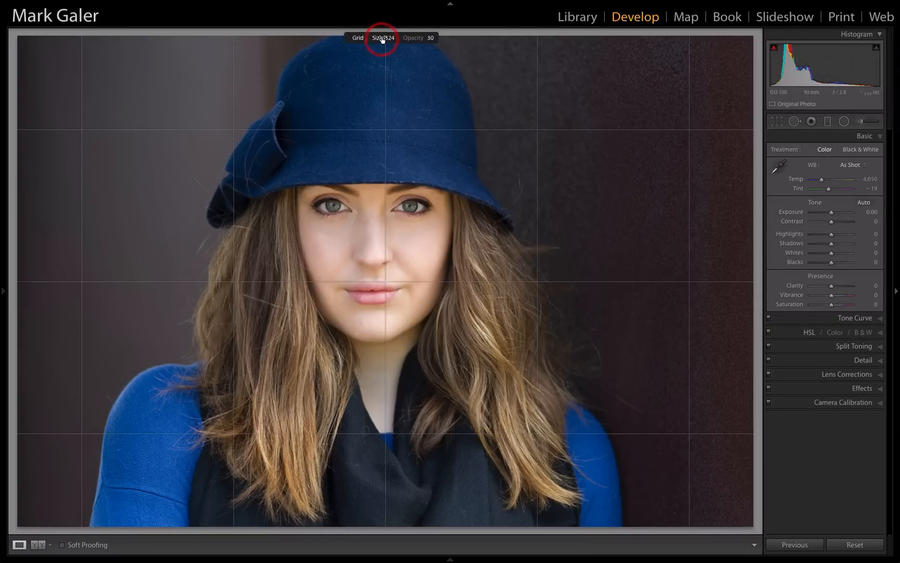
pyautogui.moveTo(387, 38); pyautogui.dragTo(368, 40)
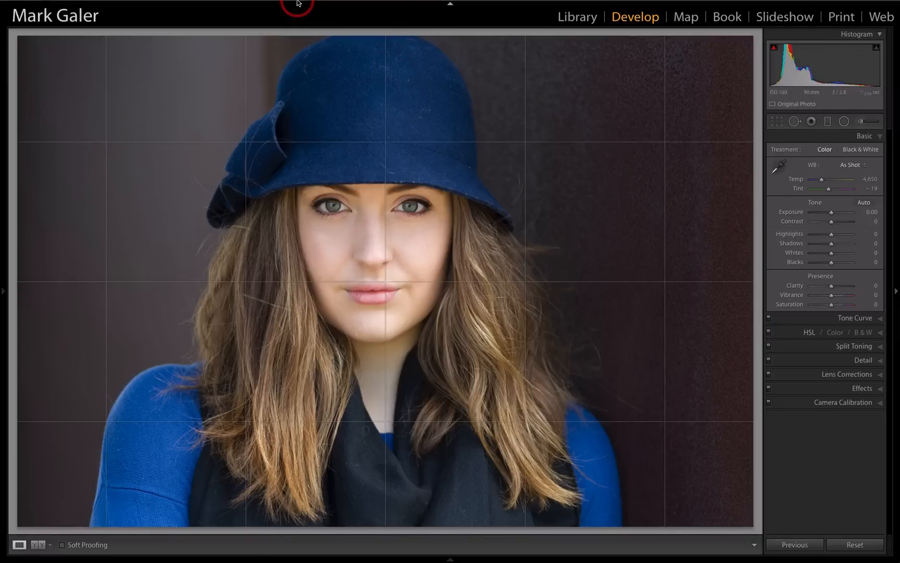
# Review the Loupe Overlay options and hide the grid overlay on the portrait
pyautogui.moveTo(298, 4)
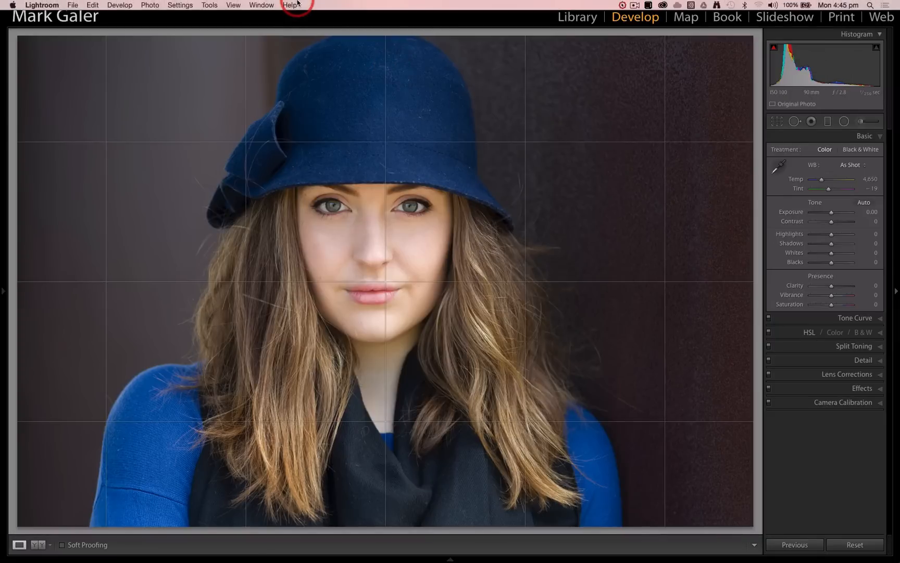
pyautogui.click(235, 6)
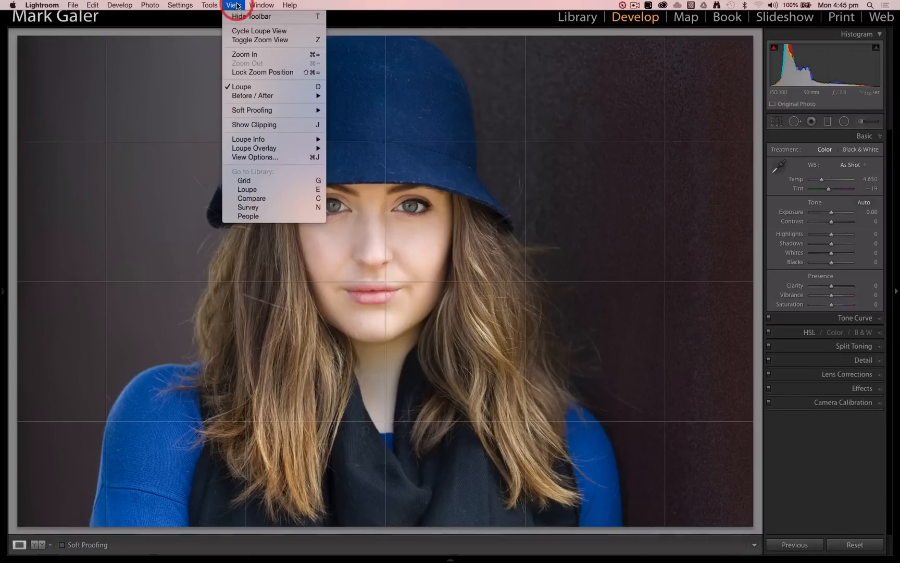
pyautogui.moveTo(258, 150)
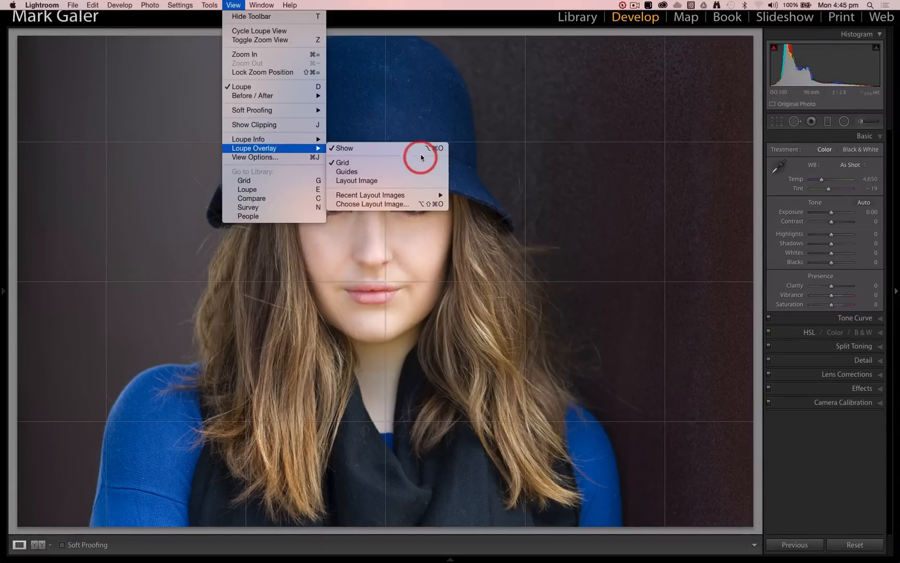
pyautogui.press('alt')
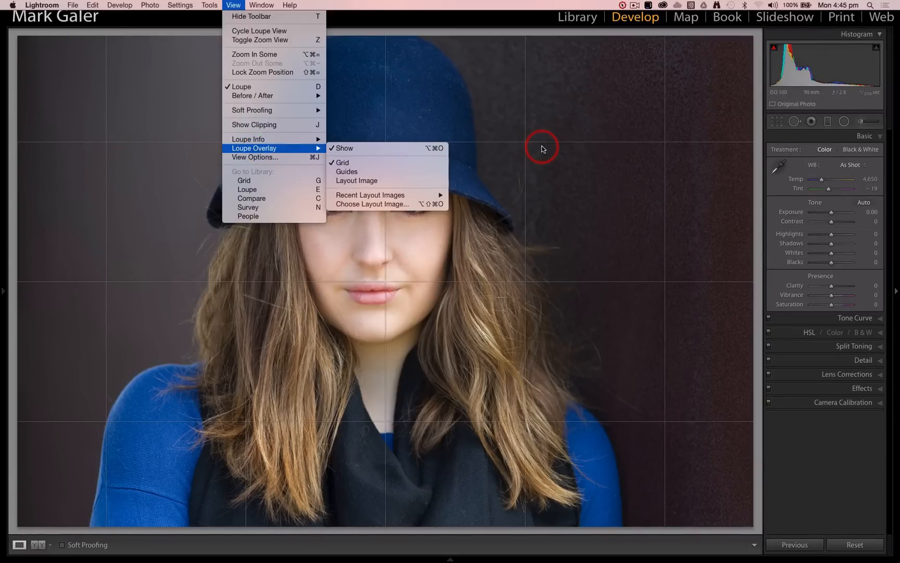
pyautogui.press('alt')
pyautogui.press('alt+super+o')
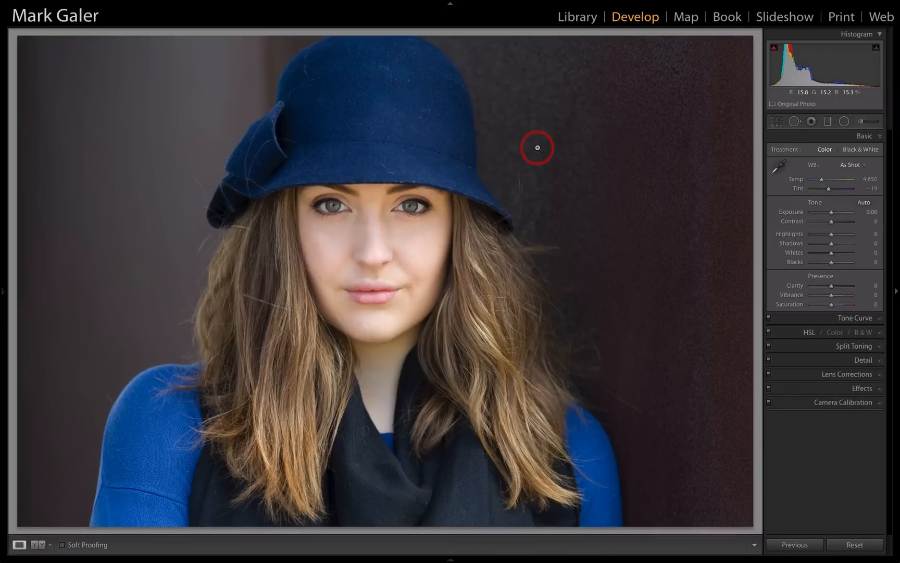
# Go to the Develop Settings slide in the CAPTURE collection and open the portrait of the woman in the grey hat that follows it
pyautogui.press('Right')
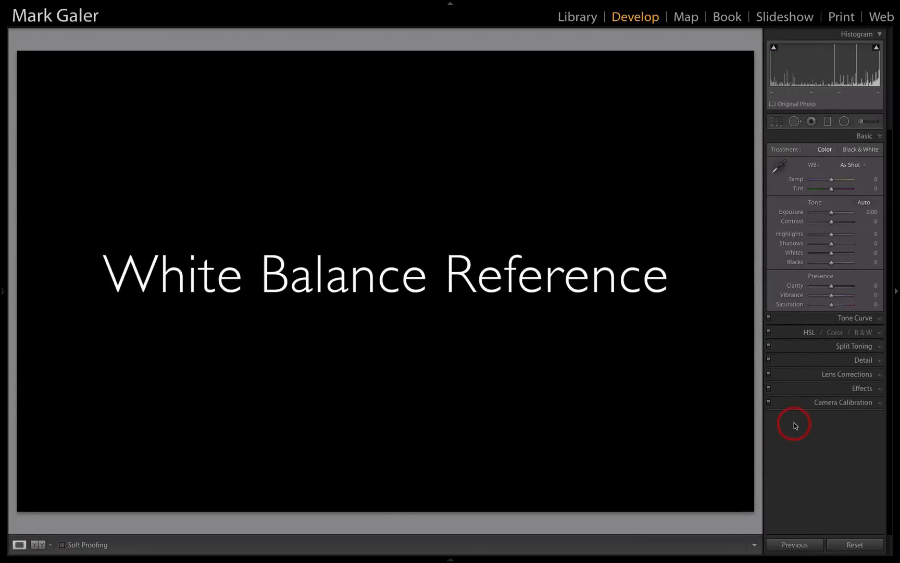
pyautogui.moveTo(442, 560)
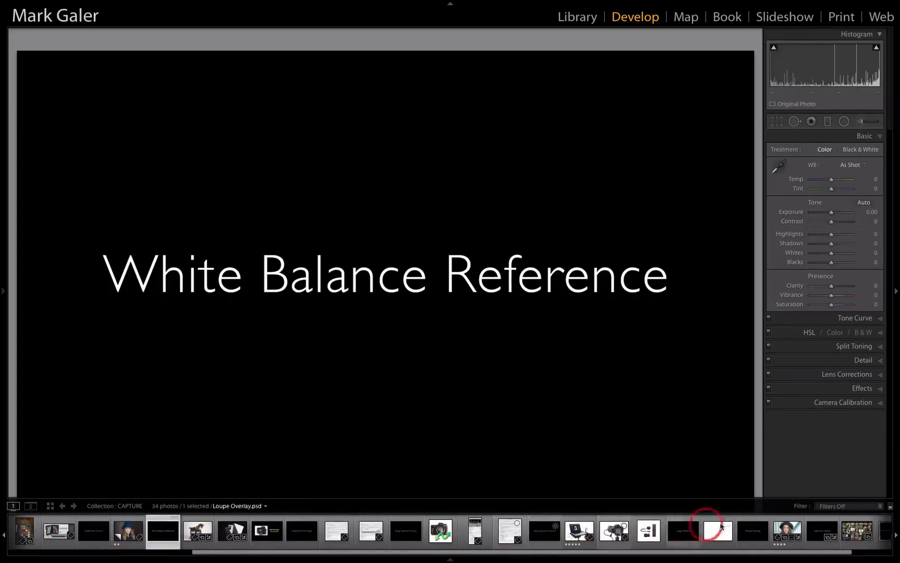
pyautogui.click(740, 532)
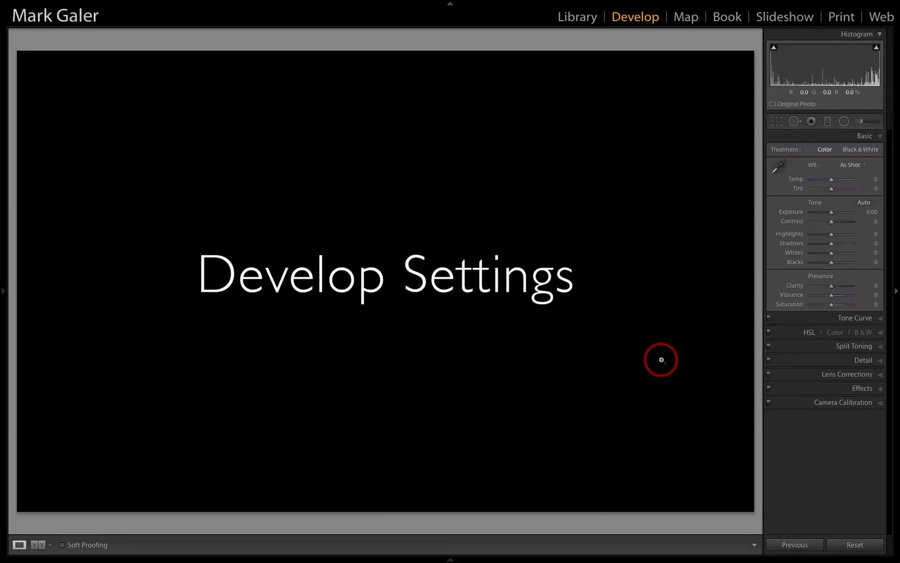
pyautogui.press('Right')
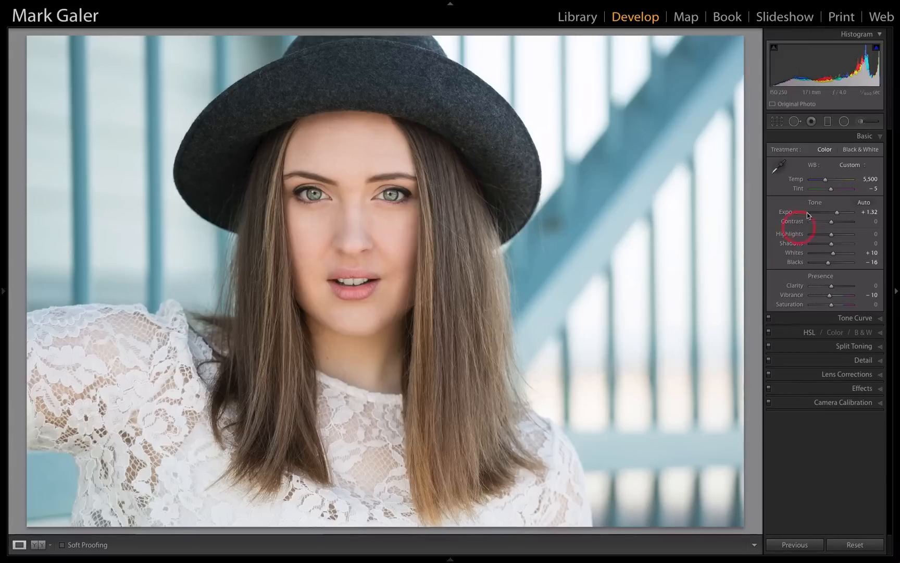
# Convert the grey-hat portrait to Black & White and set its mix to Orange +39, Aqua -40 and Blue -40
pyautogui.click(853, 149)
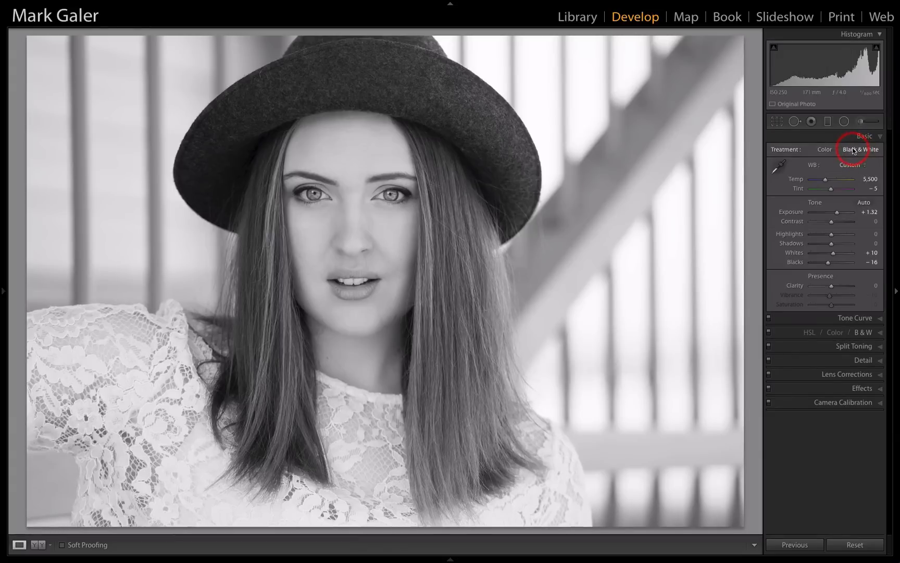
pyautogui.click(863, 332)
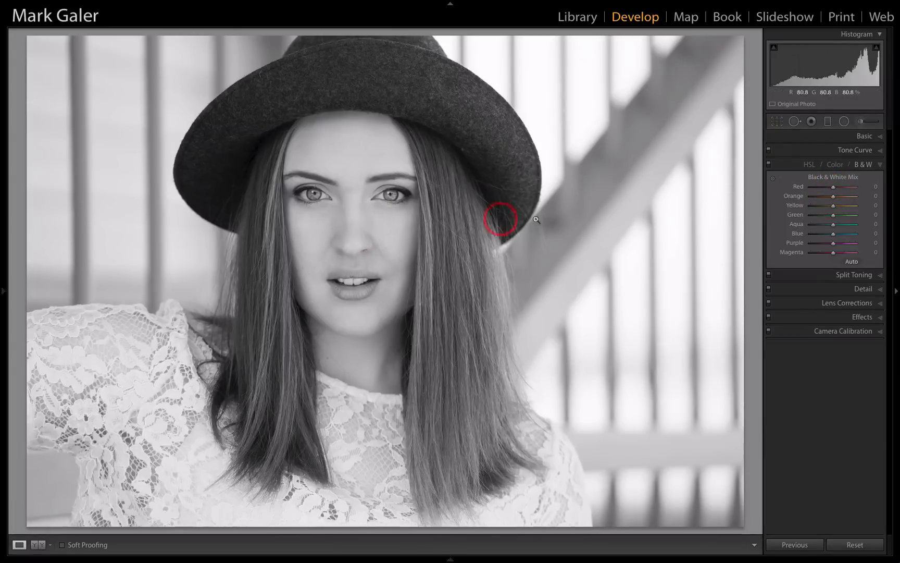
pyautogui.moveTo(837, 198); pyautogui.dragTo(841, 197)
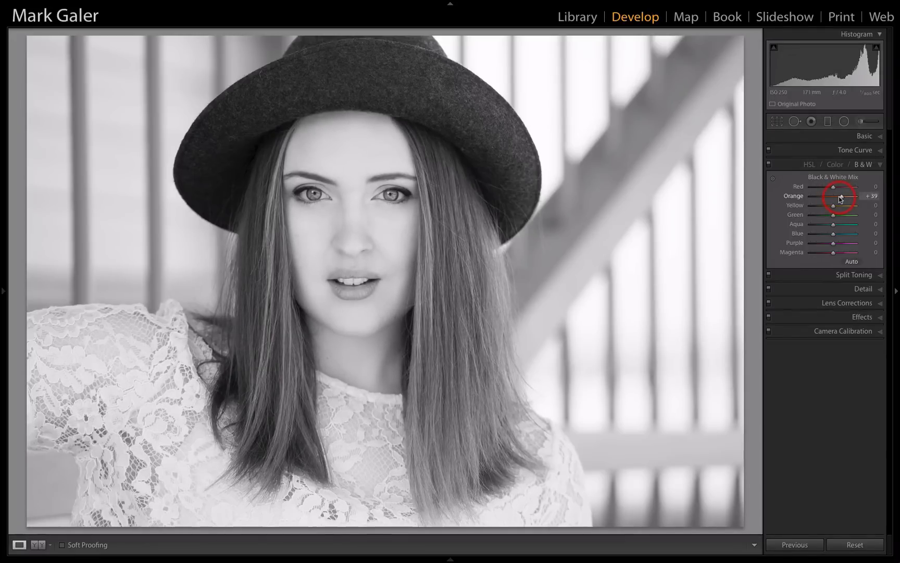
pyautogui.moveTo(834, 234); pyautogui.dragTo(824, 225)
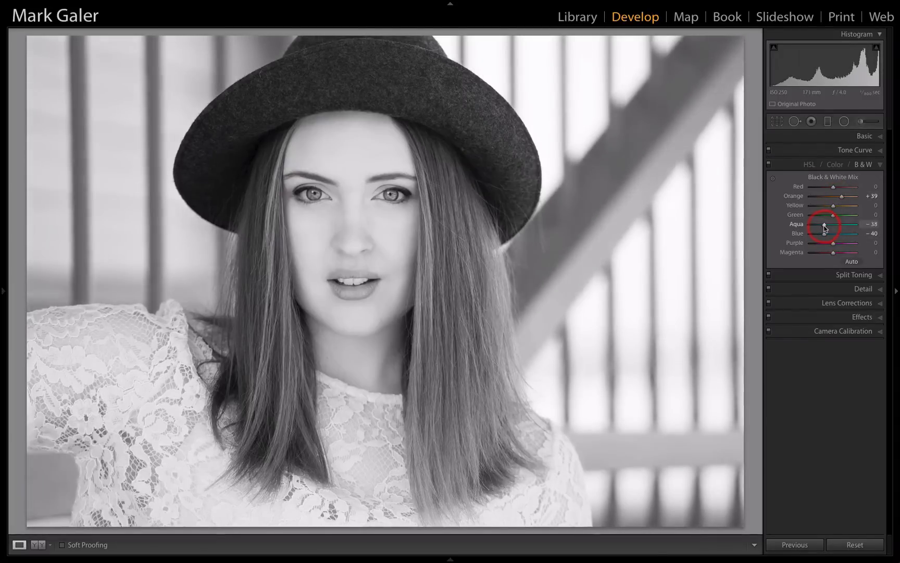
# Add a Color Priority post-crop vignette with Amount -34 to the portrait and set both Contrast and Shadows to +28
pyautogui.click(821, 316)
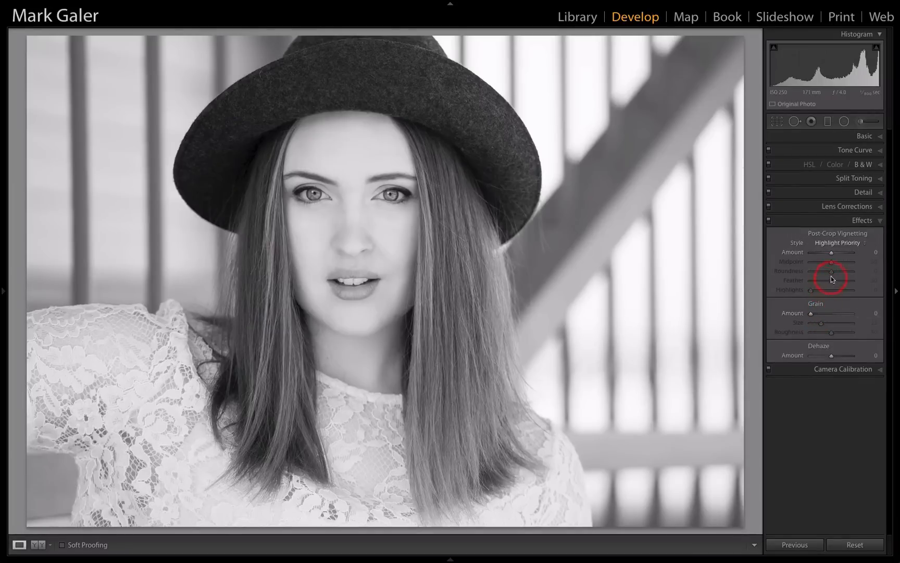
pyautogui.click(847, 245)
pyautogui.click(844, 250)
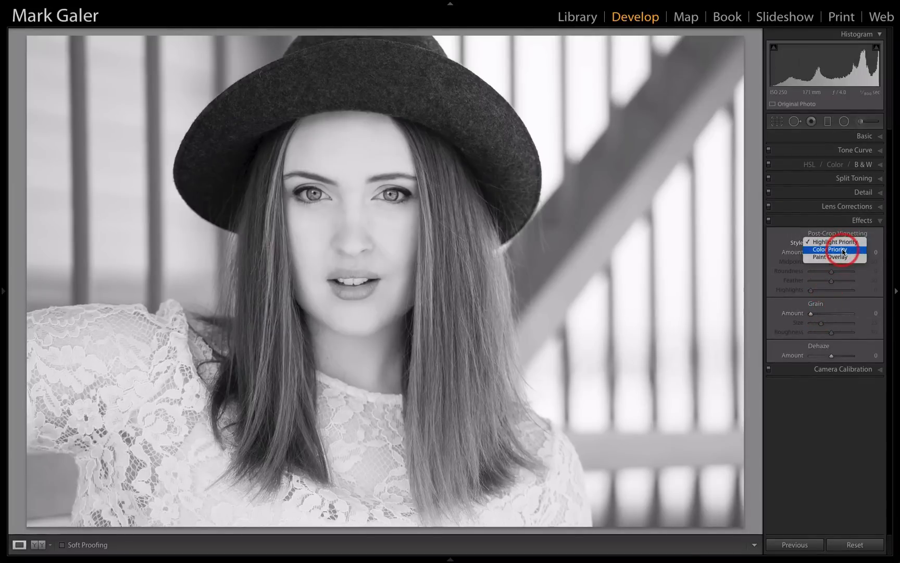
pyautogui.click(834, 252)
pyautogui.moveTo(831, 253); pyautogui.dragTo(826, 256)
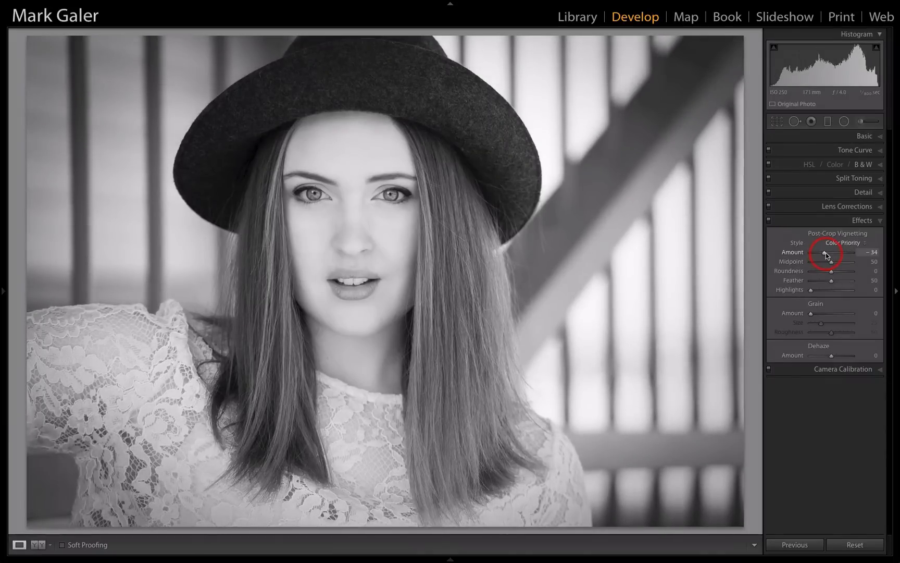
pyautogui.click(825, 137)
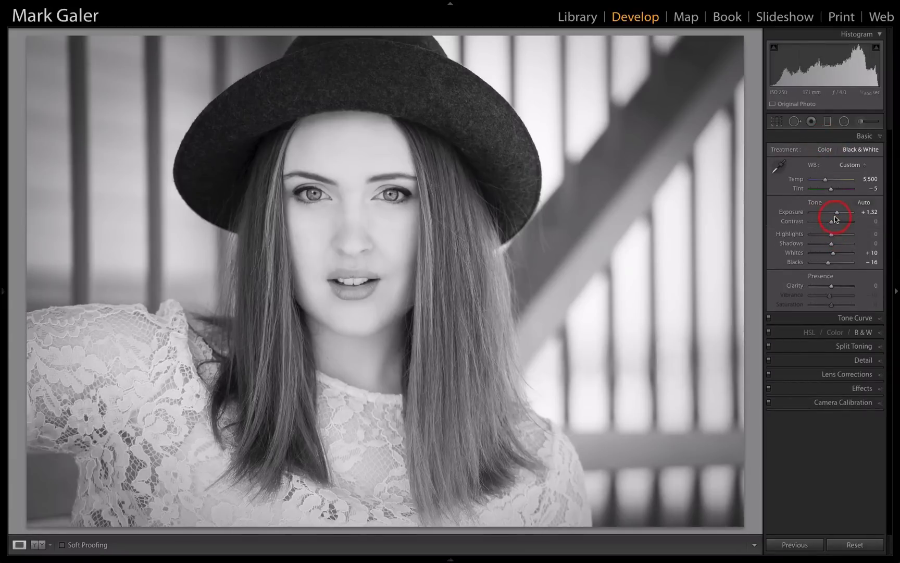
pyautogui.moveTo(832, 222)
pyautogui.mouseDown()
pyautogui.moveTo(837, 246)
pyautogui.moveTo(835, 221)
pyautogui.mouseUp()
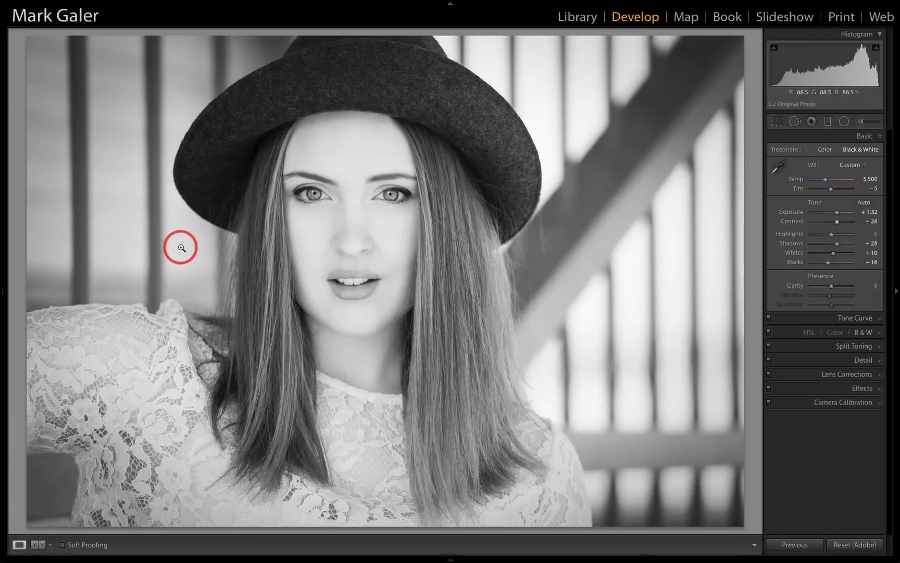
# Save the black-and-white adjustments as a develop preset named "B&W pop" in the User Presets folder
pyautogui.hotkey('ctrl', 'shift', 'n')
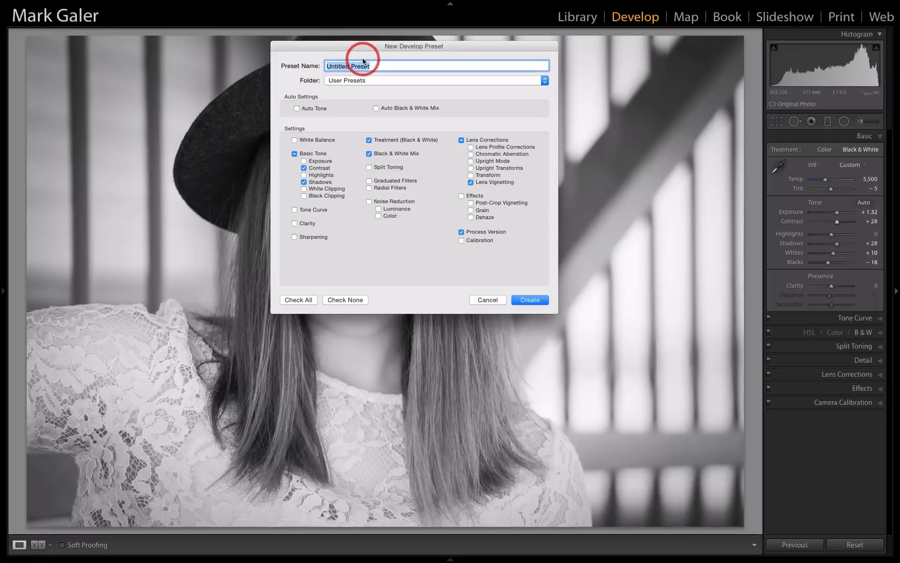
pyautogui.write('B&W pop')
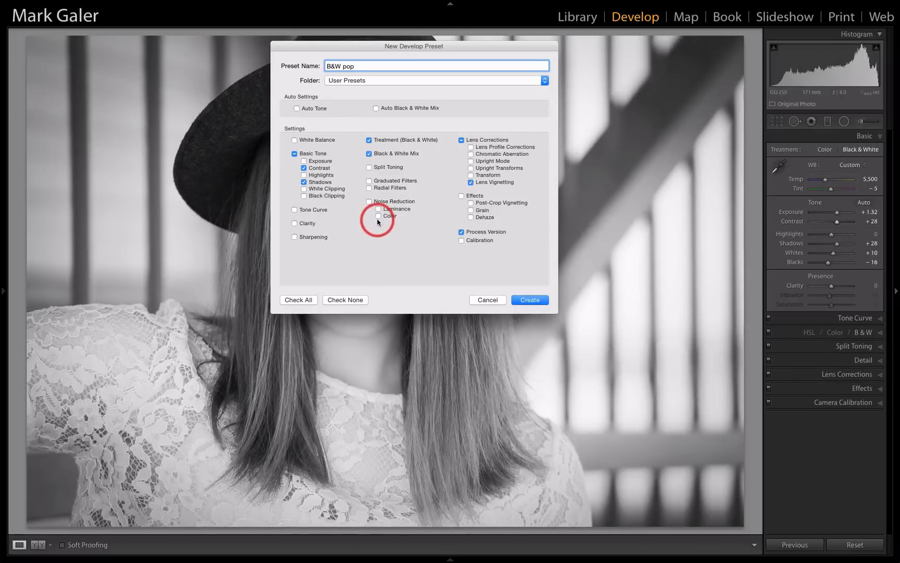
pyautogui.click(528, 300)
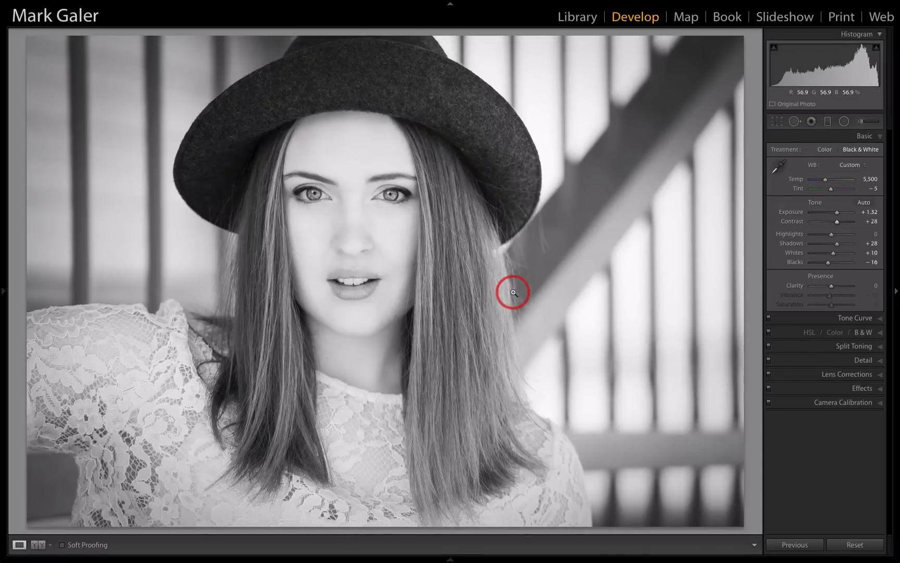
# Restore the portrait to its color version using the snapshot dated 31/07/2015 11:37:24 pm
pyautogui.moveTo(2, 291)
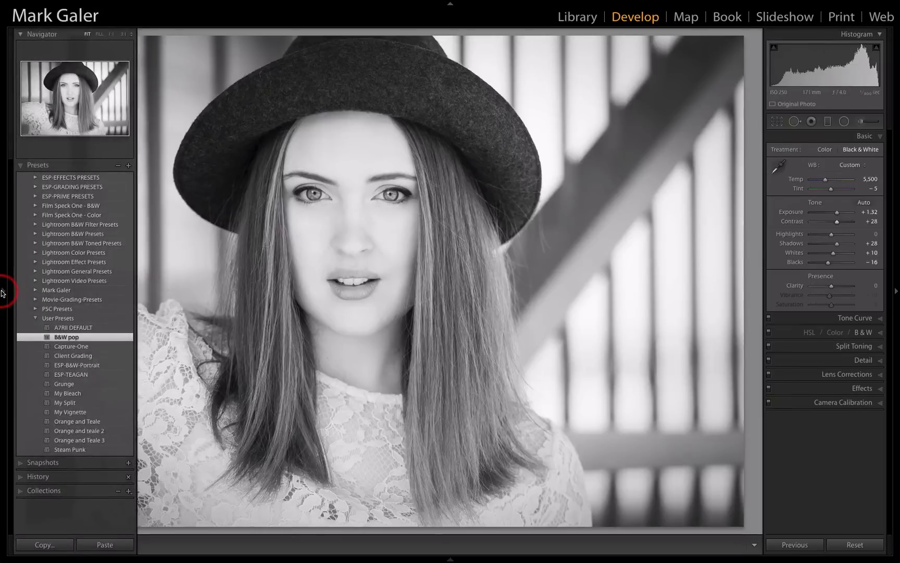
pyautogui.click(21, 462)
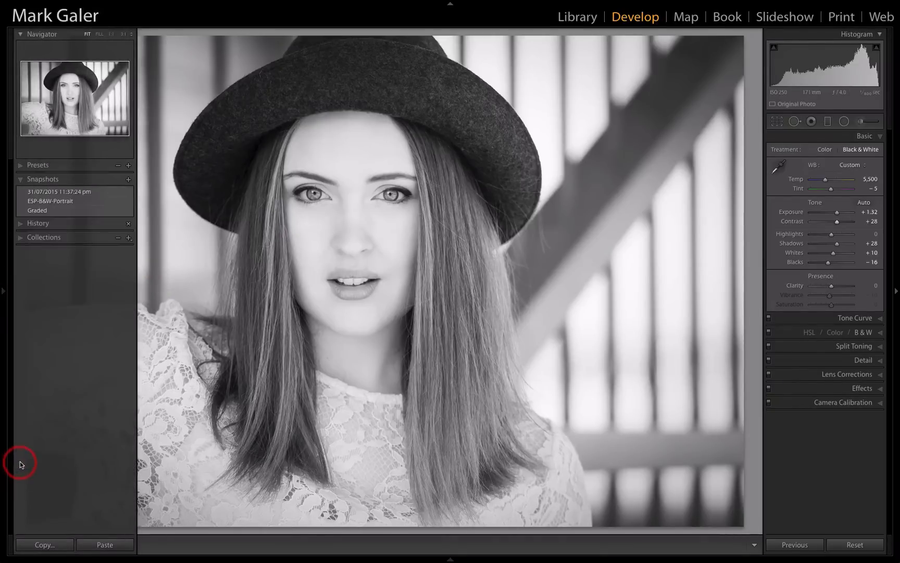
pyautogui.click(94, 192)
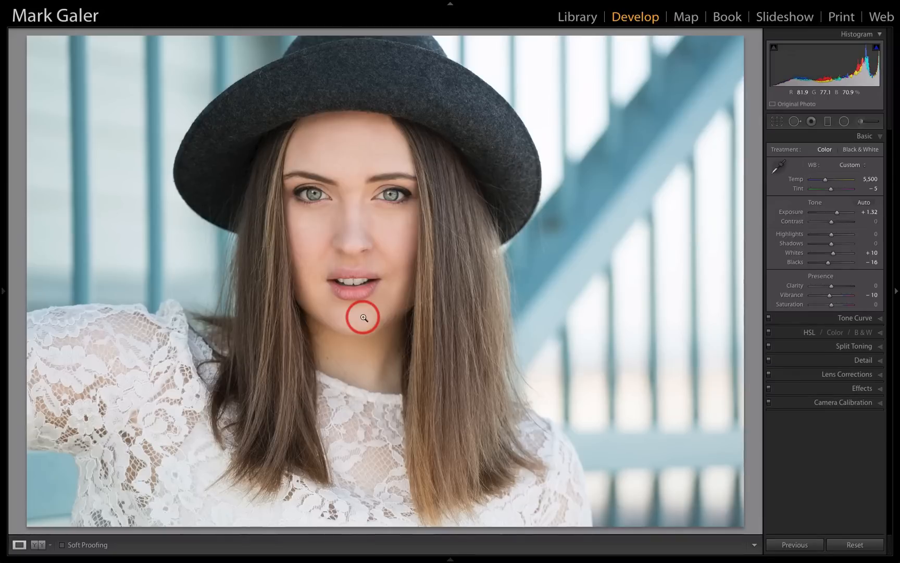
# Leave full-screen view, launch Remote Camera Control and dismiss its low-battery alert
pyautogui.moveTo(345, 546)
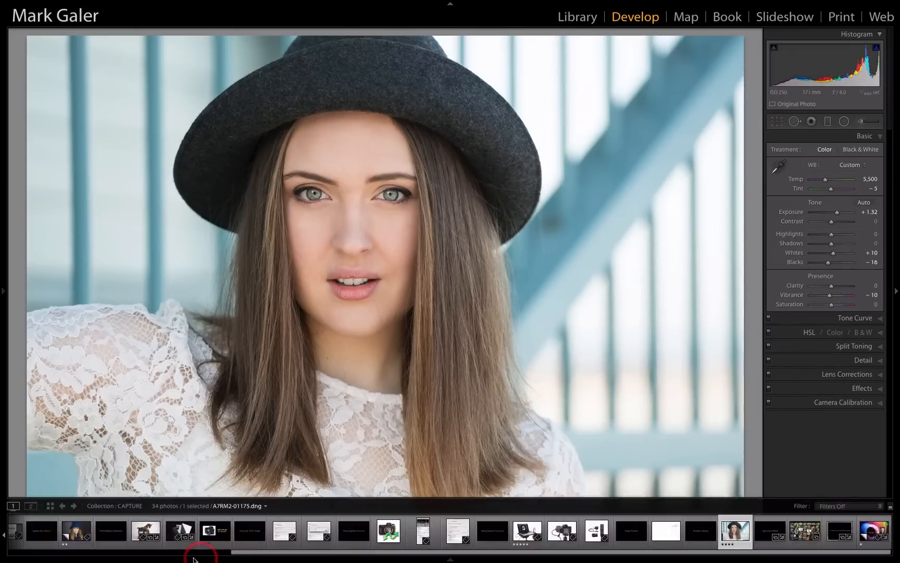
pyautogui.hotkey('shift', 'f')
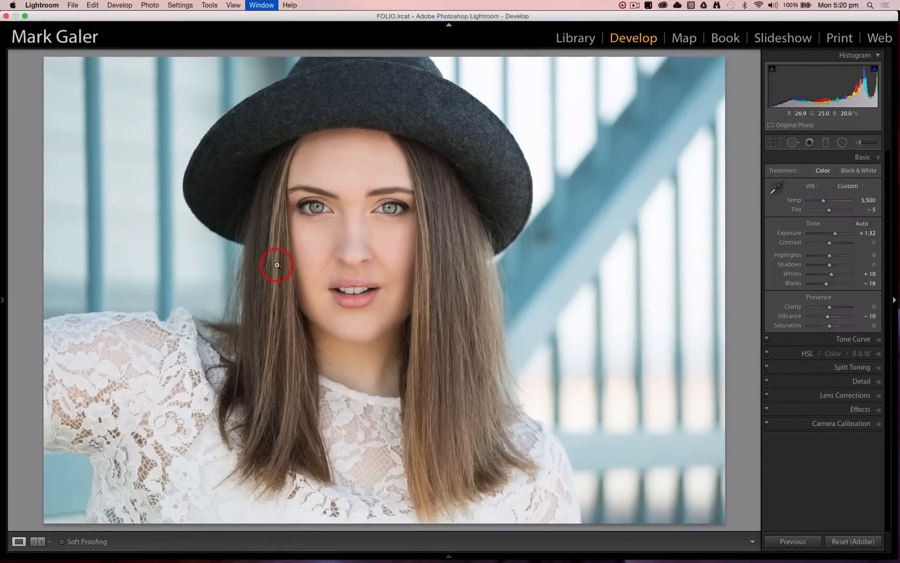
pyautogui.moveTo(29, 558)
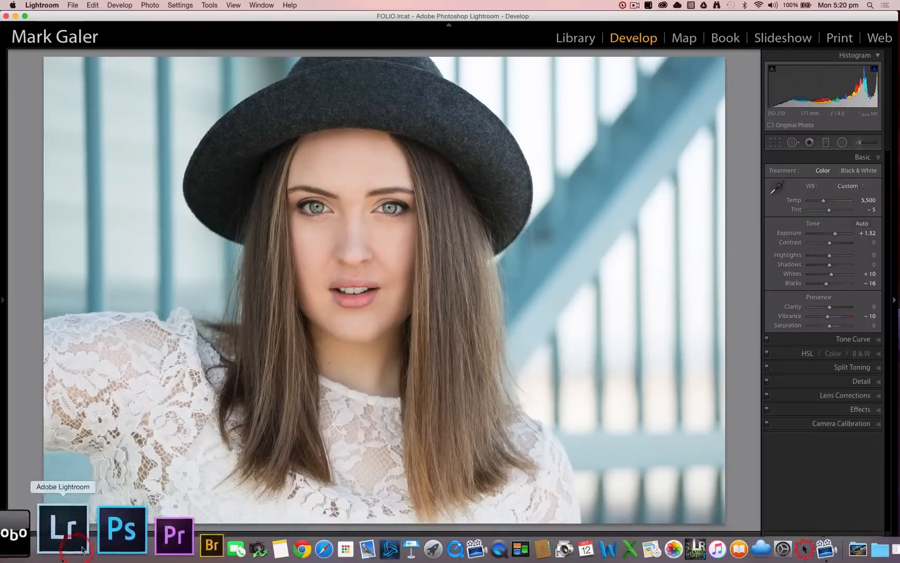
pyautogui.click(179, 541)
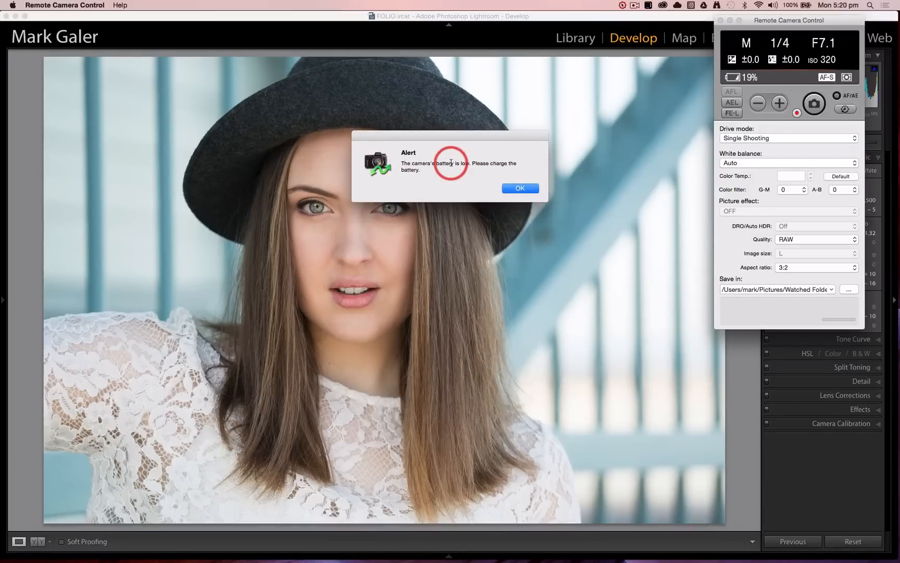
pyautogui.click(515, 189)
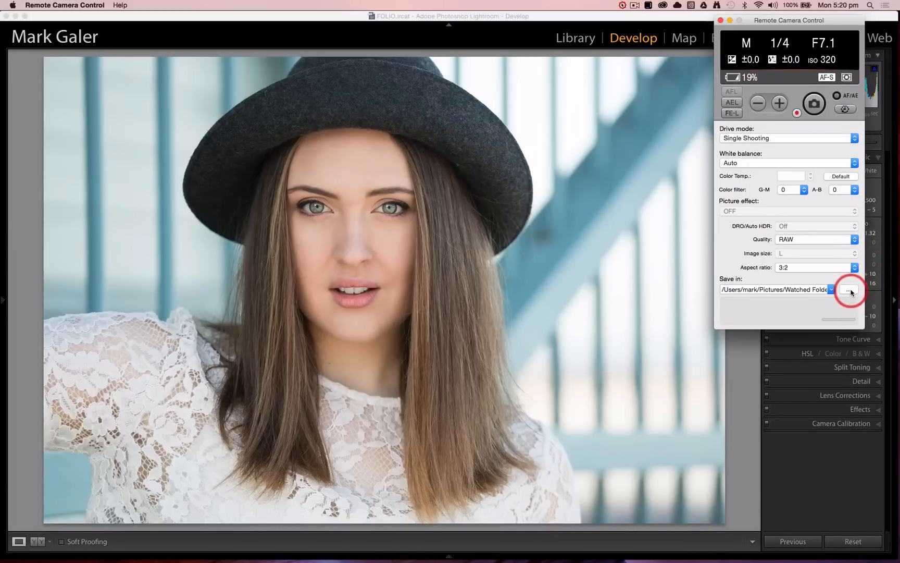
# Return to Lightroom and set the Auto Import develop settings to the B&W pop user preset
pyautogui.click(144, 21)
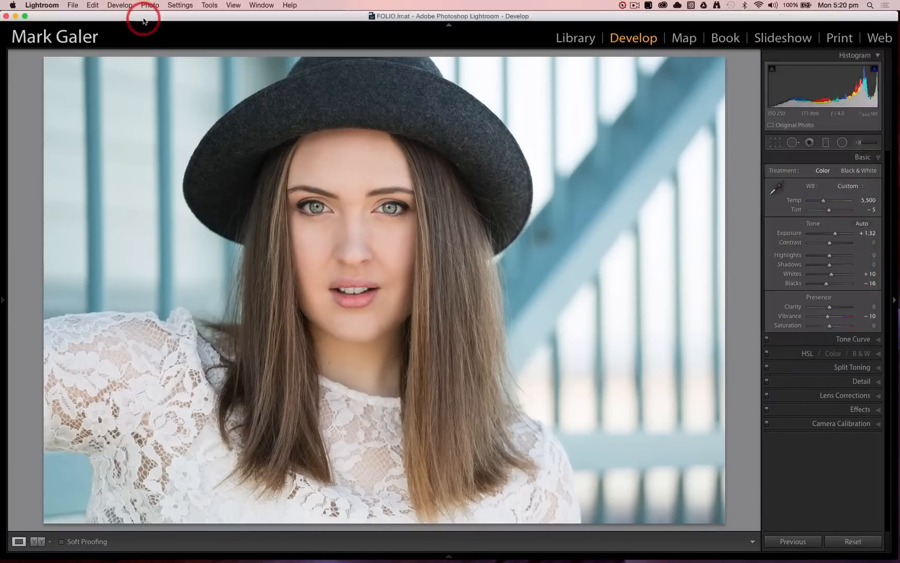
pyautogui.click(73, 6)
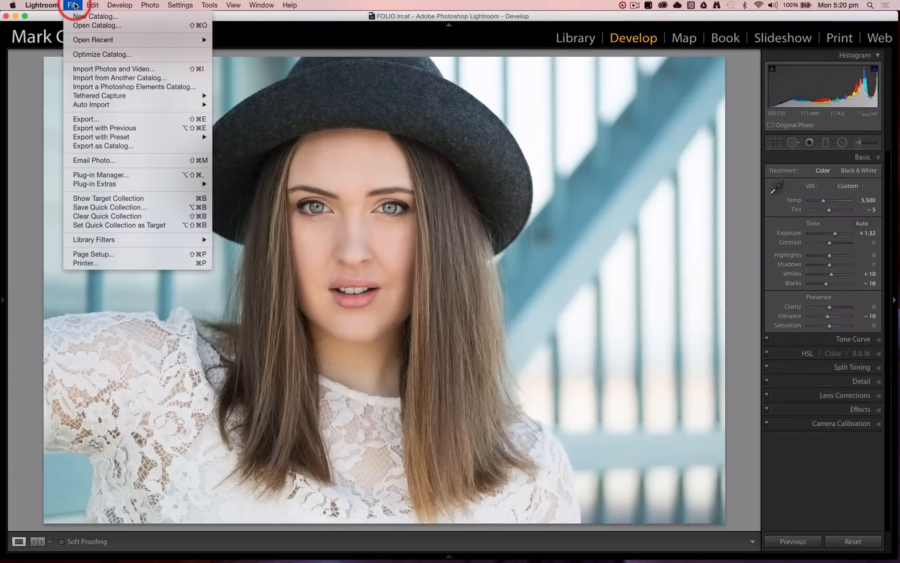
pyautogui.moveTo(91, 105)
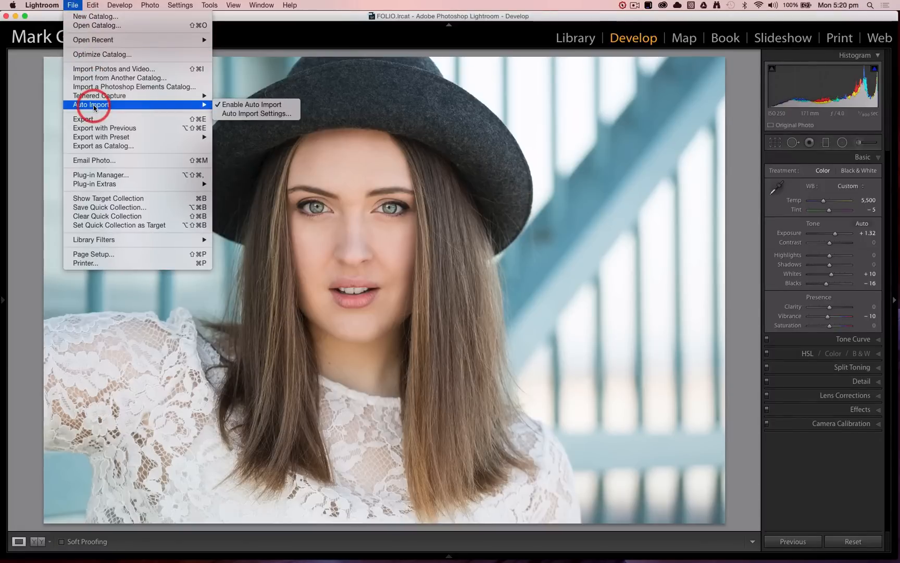
pyautogui.click(223, 114)
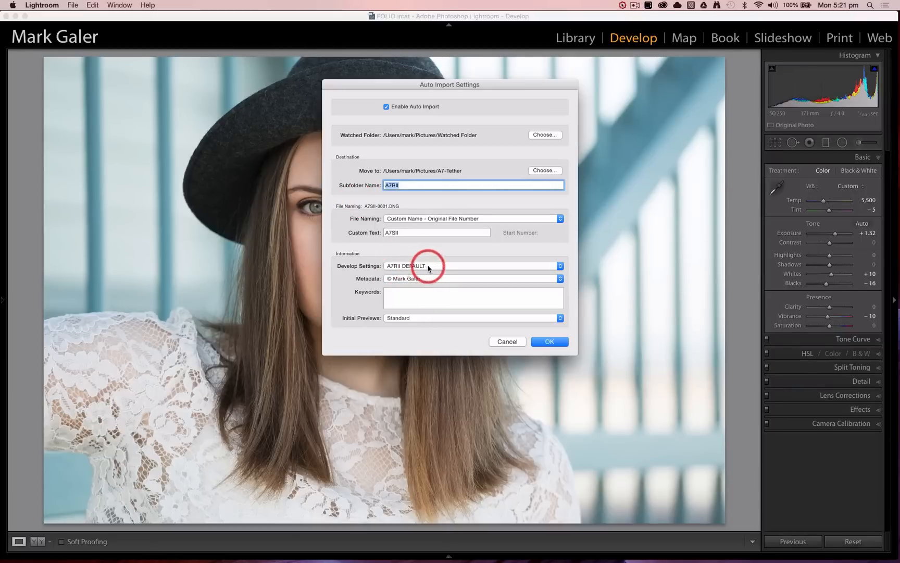
pyautogui.click(427, 265)
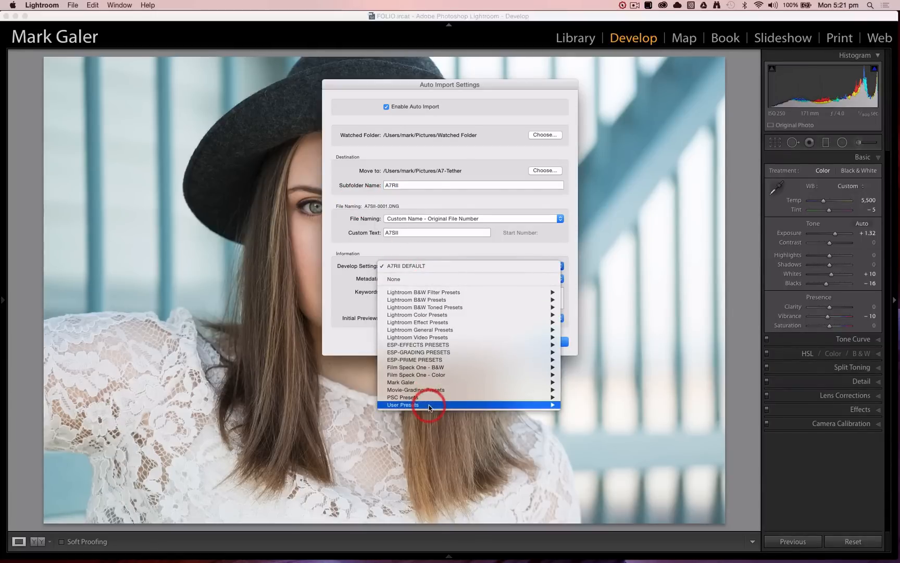
pyautogui.moveTo(424, 405)
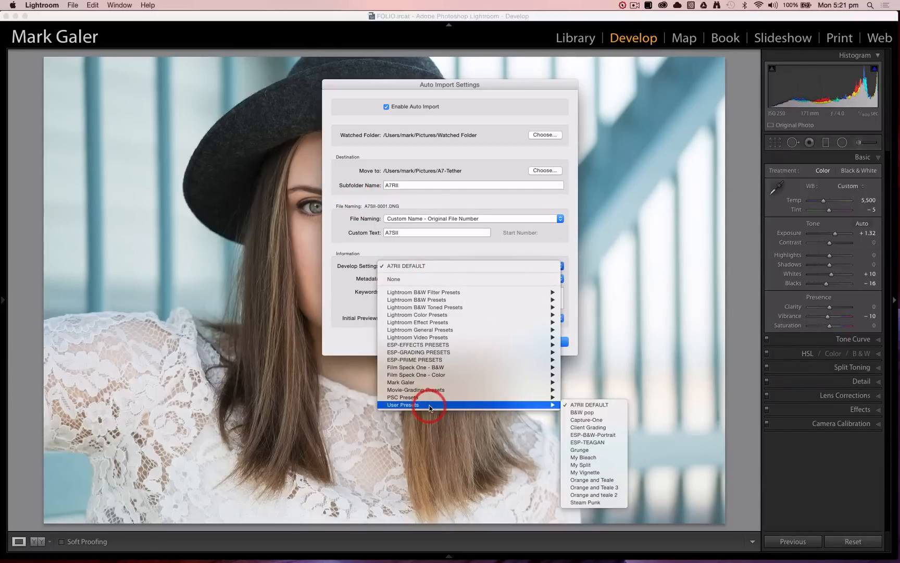
pyautogui.click(591, 412)
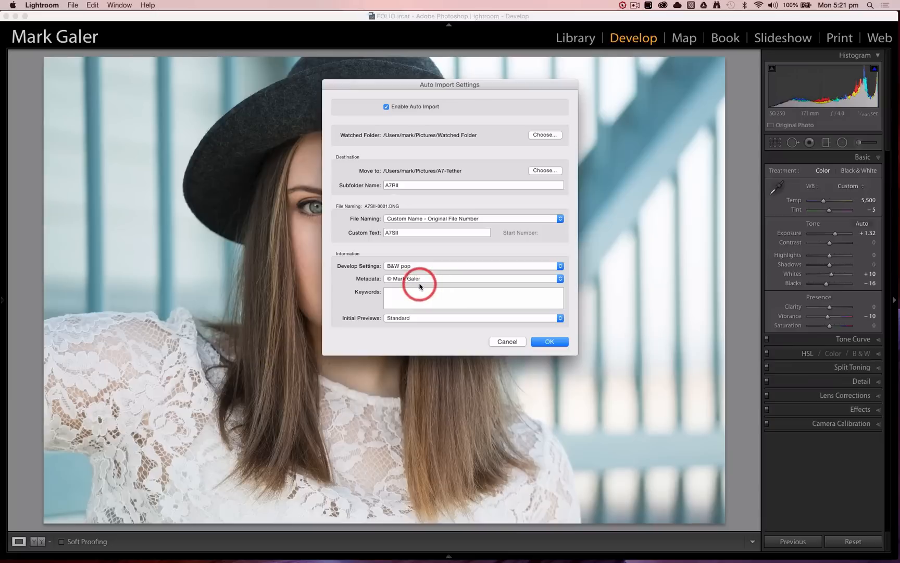
pyautogui.click(548, 342)
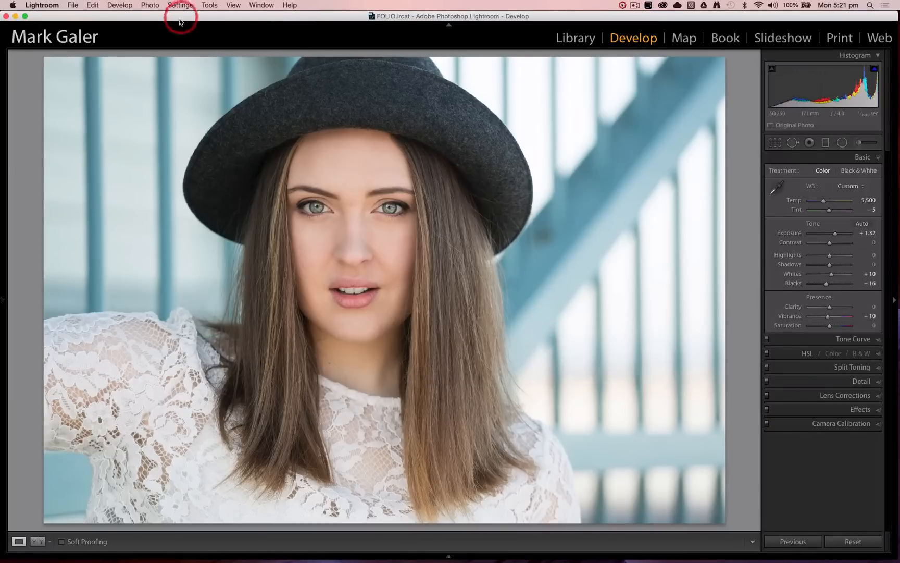
# Move the Lightroom window aside, put Tether-01175.dng from the desktop into the Watched Folder, and move the window back
pyautogui.moveTo(180, 16); pyautogui.dragTo(314, 17)
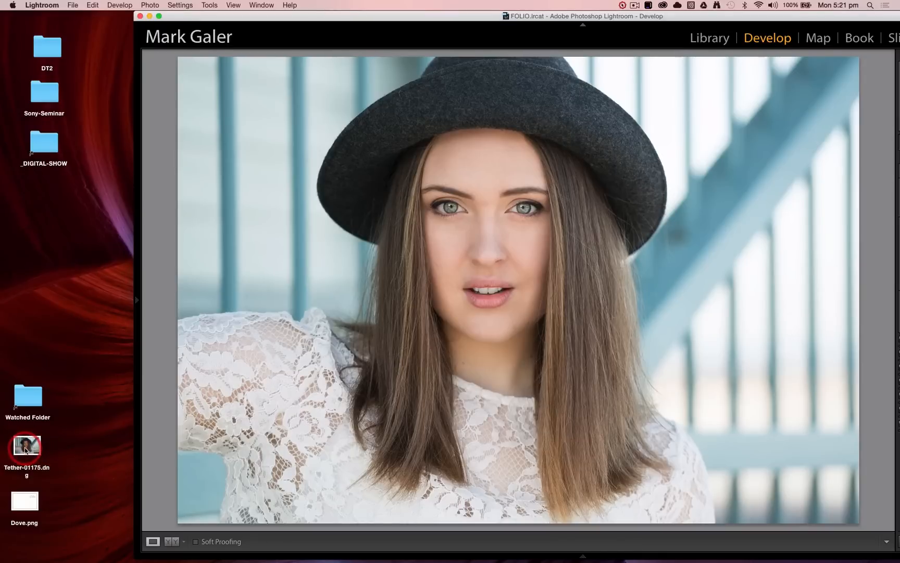
pyautogui.moveTo(25, 451); pyautogui.dragTo(28, 401)
pyautogui.moveTo(398, 16); pyautogui.dragTo(263, 15)
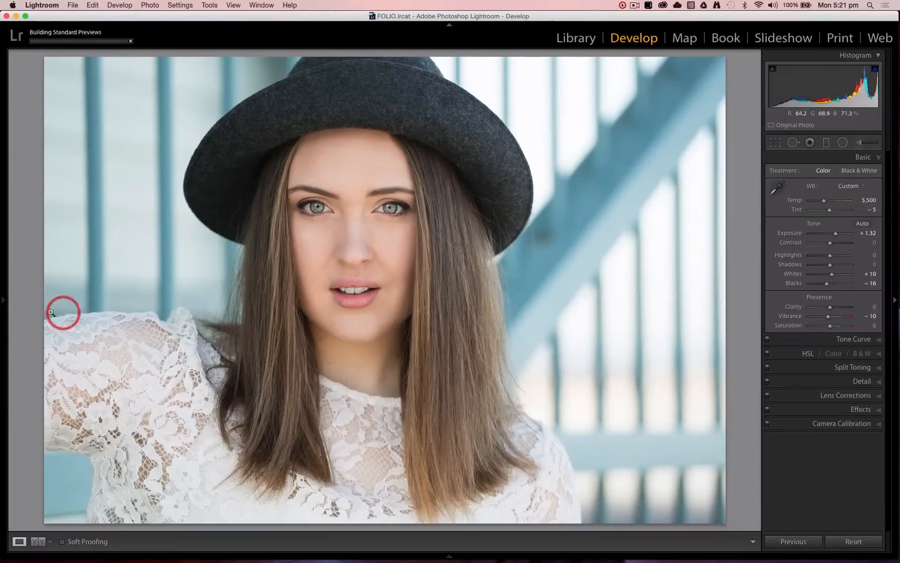
# Open the auto-imported portrait from Previous Import in the Library's loupe view and switch to full-screen mode
pyautogui.moveTo(4, 302)
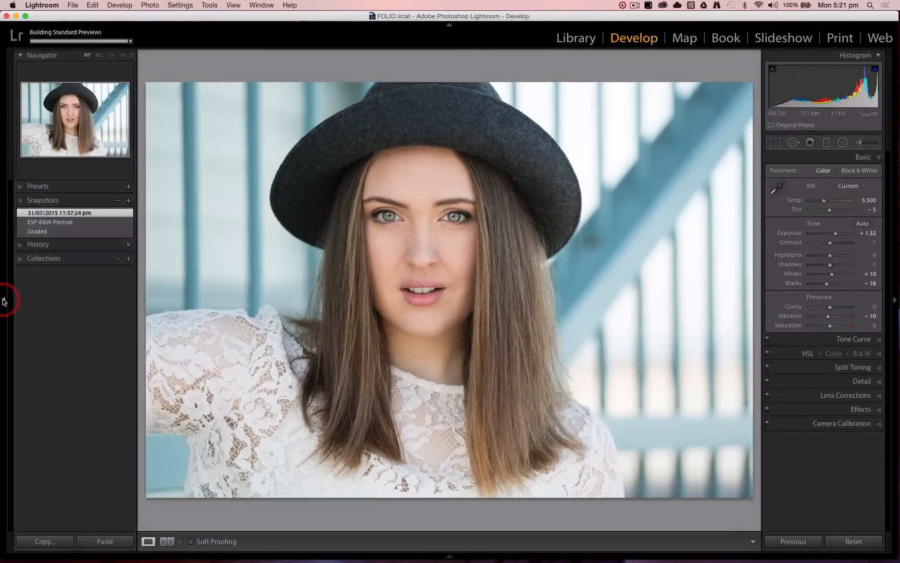
pyautogui.click(5, 302)
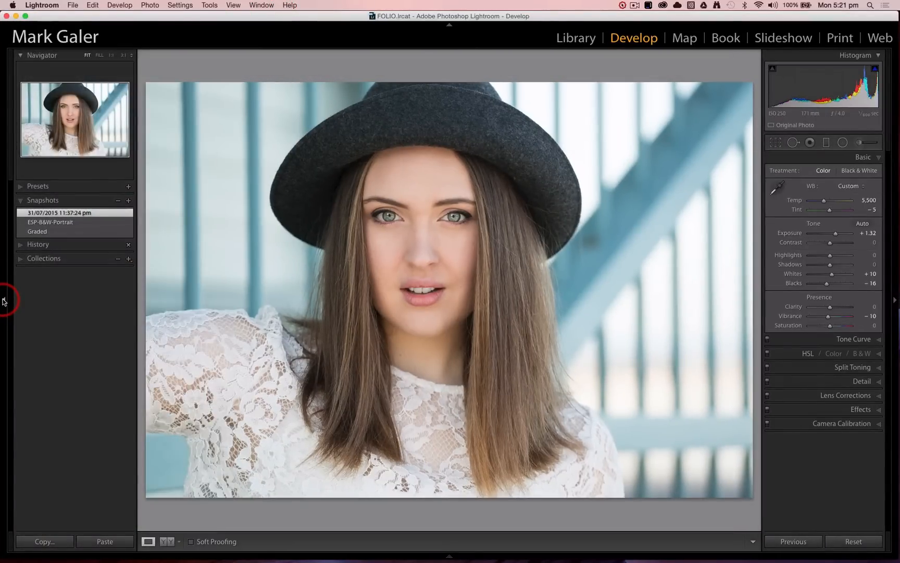
pyautogui.click(573, 38)
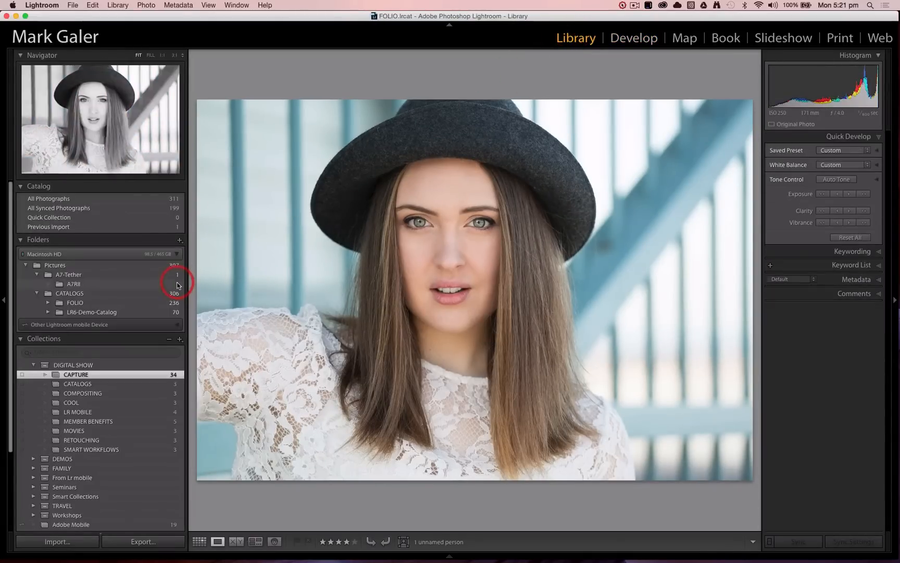
pyautogui.click(139, 227)
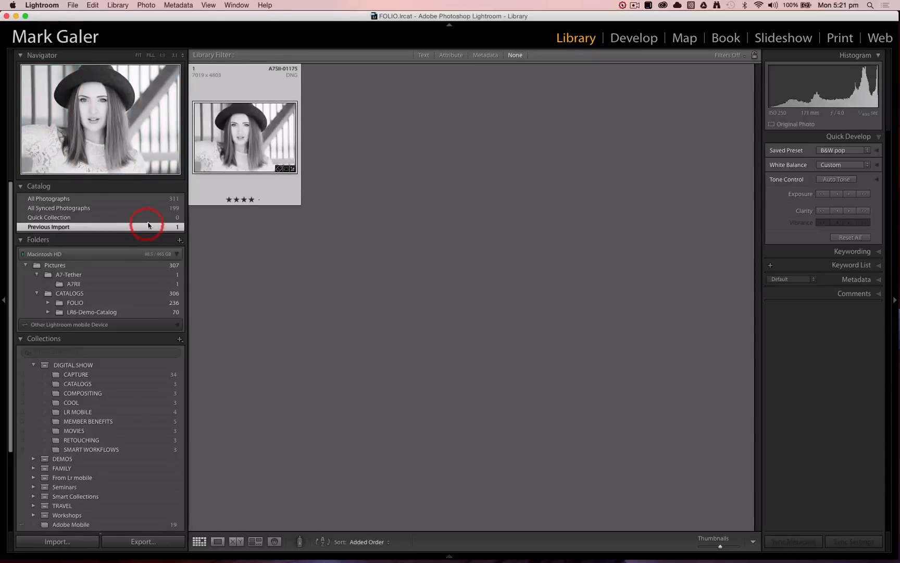
pyautogui.doubleClick(241, 136)
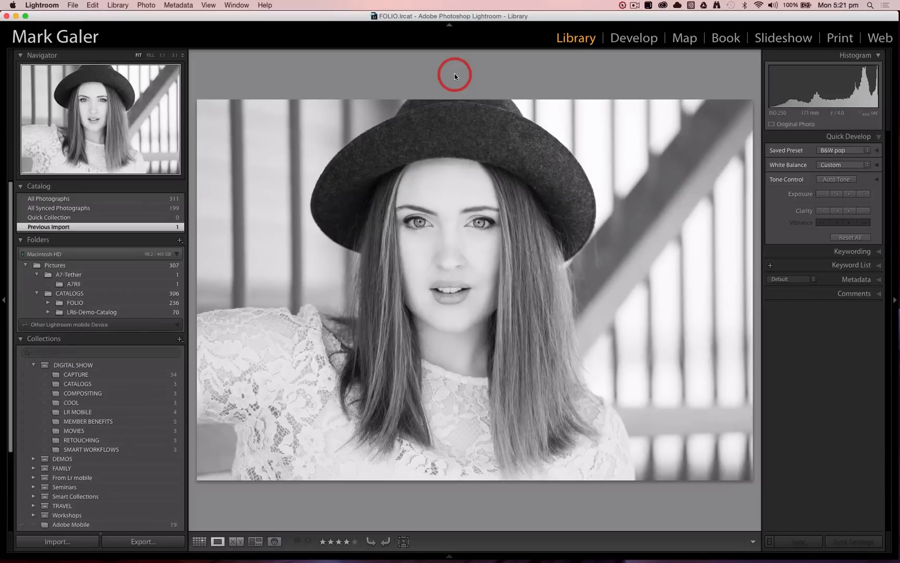
pyautogui.hotkey('shift', 'f')
pyautogui.hotkey('shift', 'f')
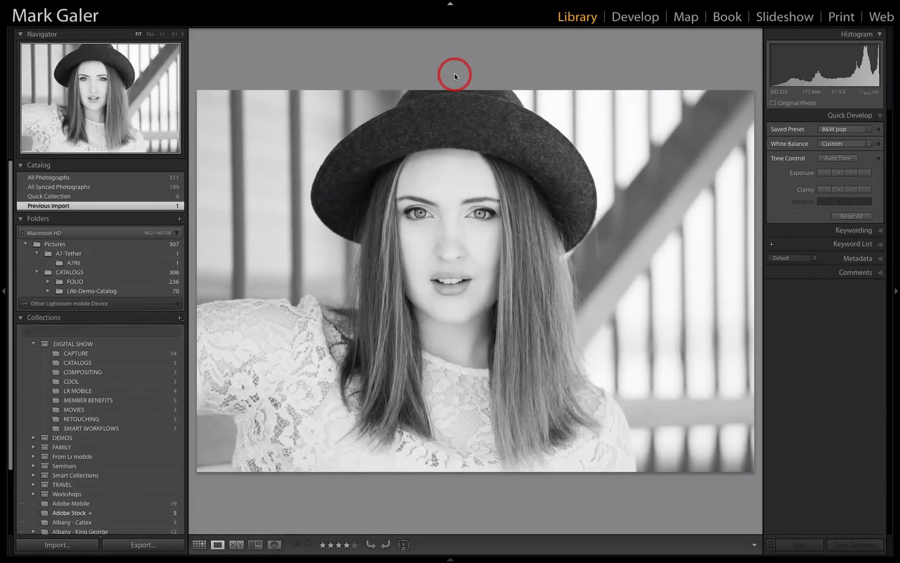
# Add the imported portrait to the synced Folio collection, open that collection and select the portrait in the grid
pyautogui.press('g')
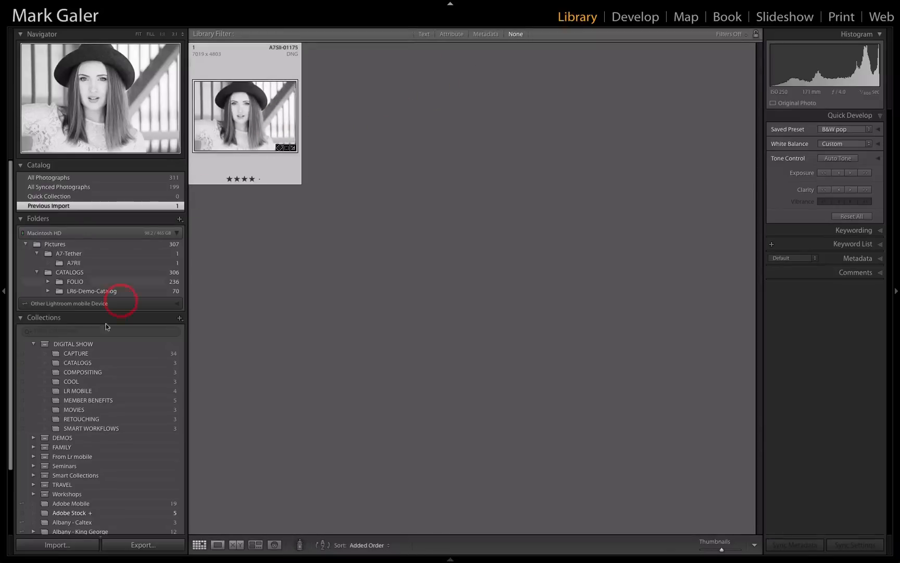
pyautogui.scroll(-3, 95, 359)
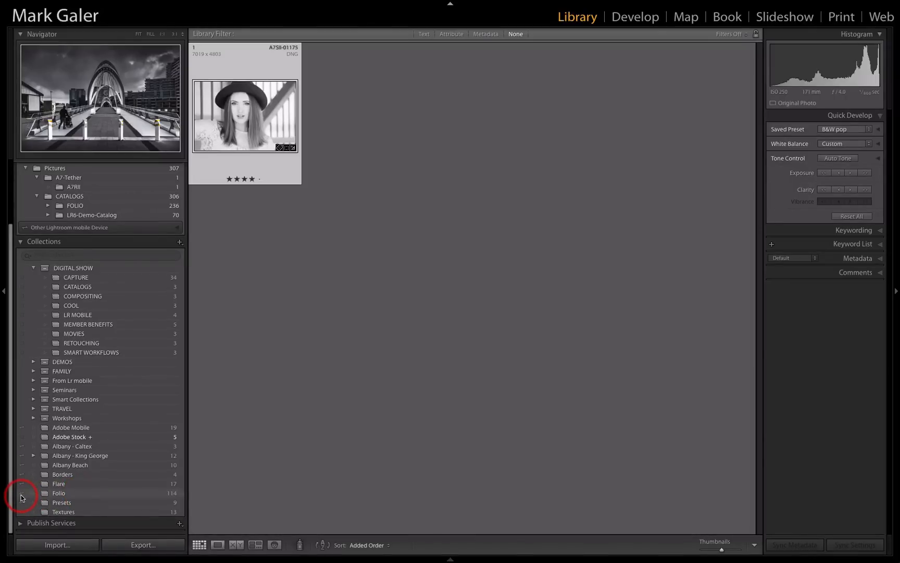
pyautogui.moveTo(249, 124); pyautogui.dragTo(69, 492)
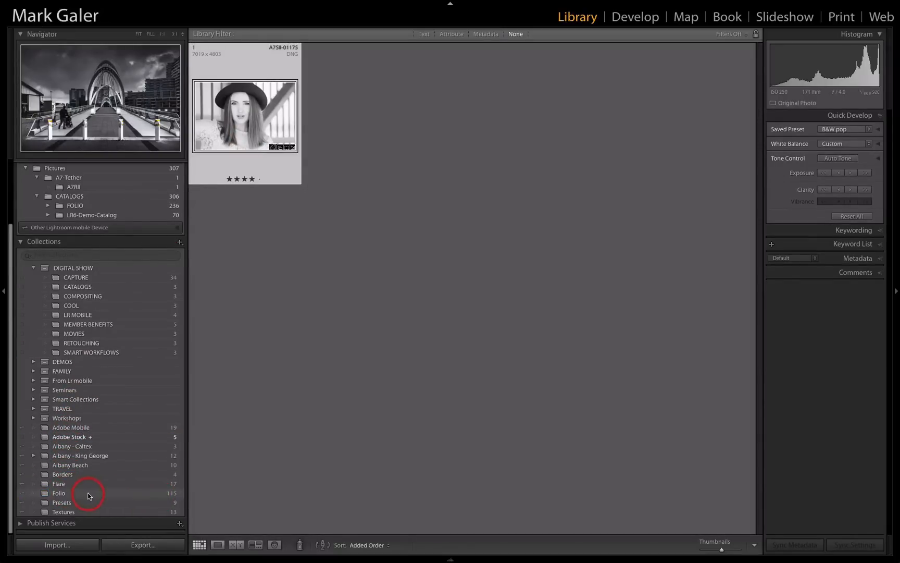
pyautogui.click(133, 495)
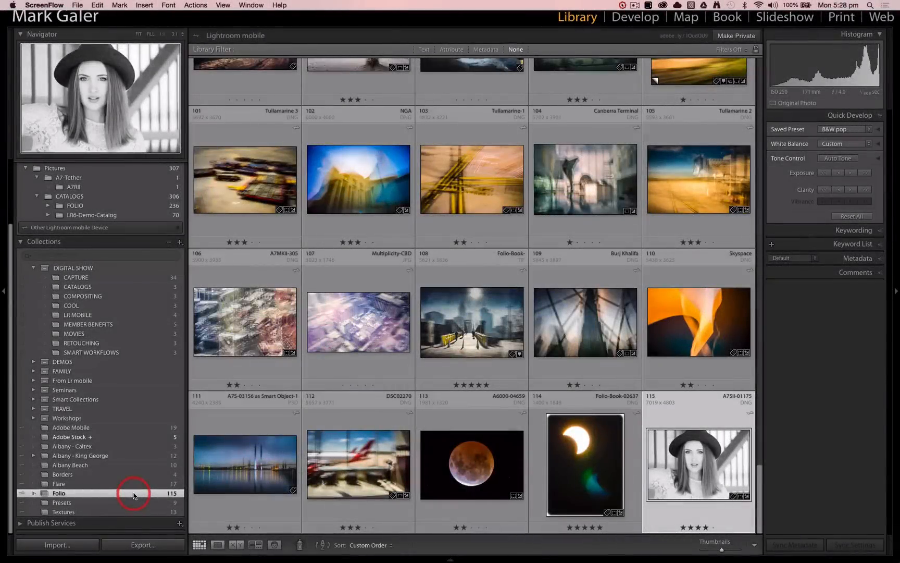
pyautogui.click(693, 465)
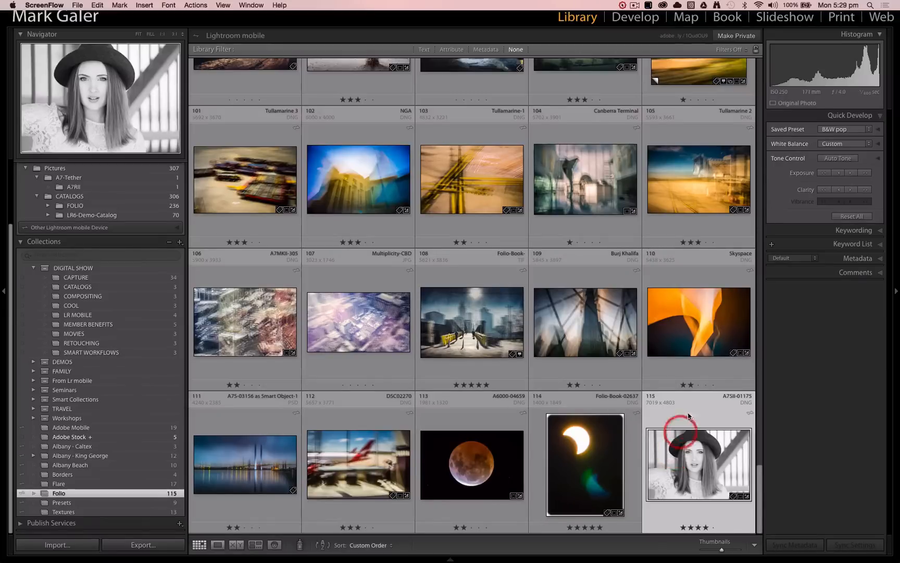
# Open the Folio collection's public web link in Safari, shift the browser window aside and look through the shared gallery to its last photos
pyautogui.click(680, 39)
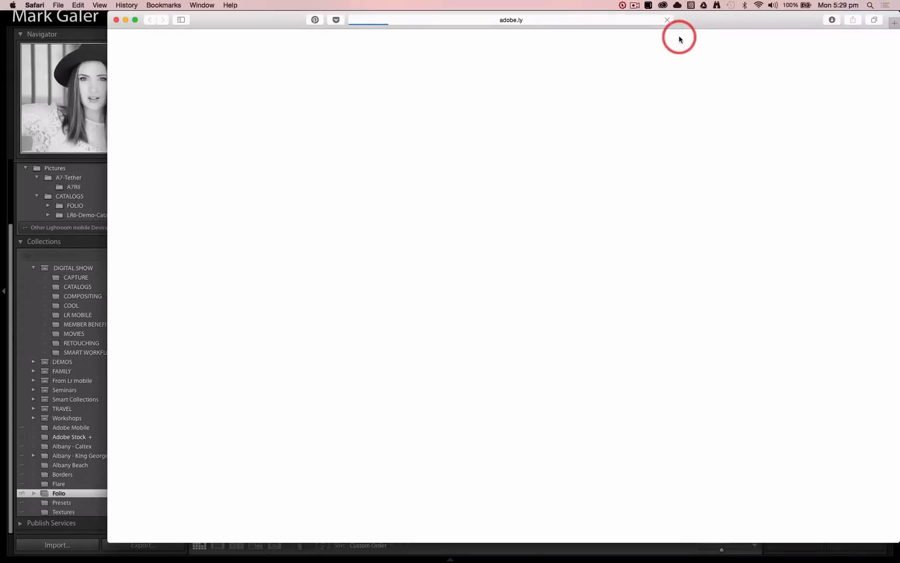
pyautogui.moveTo(726, 23); pyautogui.dragTo(654, 23)
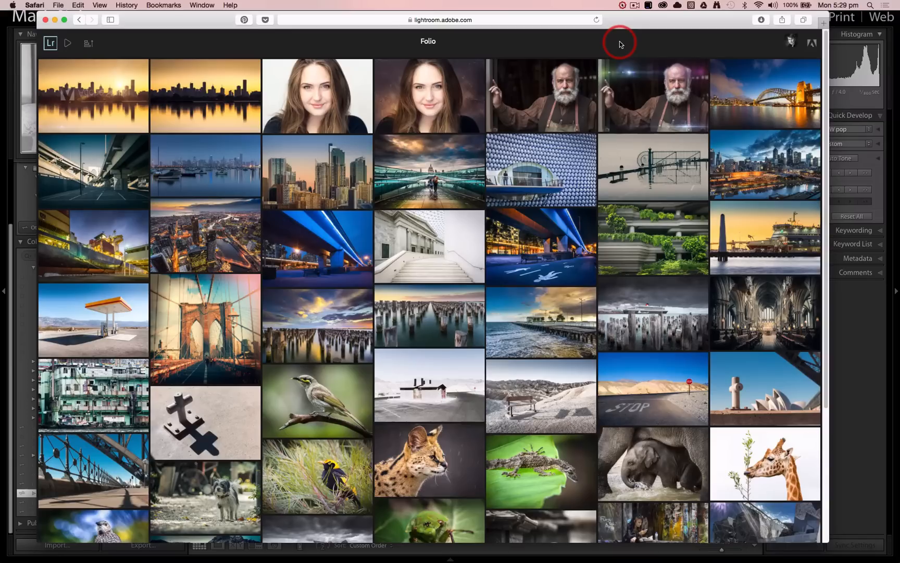
pyautogui.scroll(-5, 623, 307)
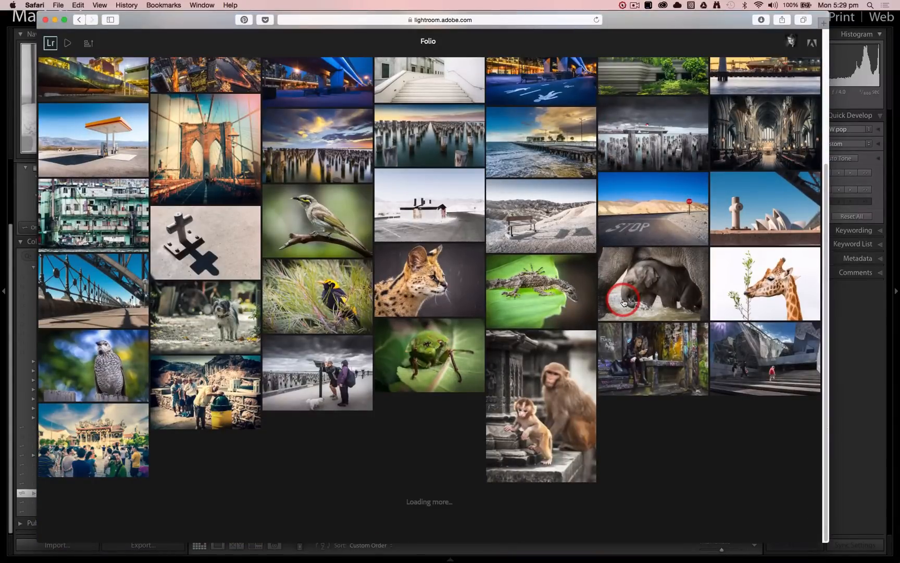
pyautogui.scroll(-15, 623, 302)
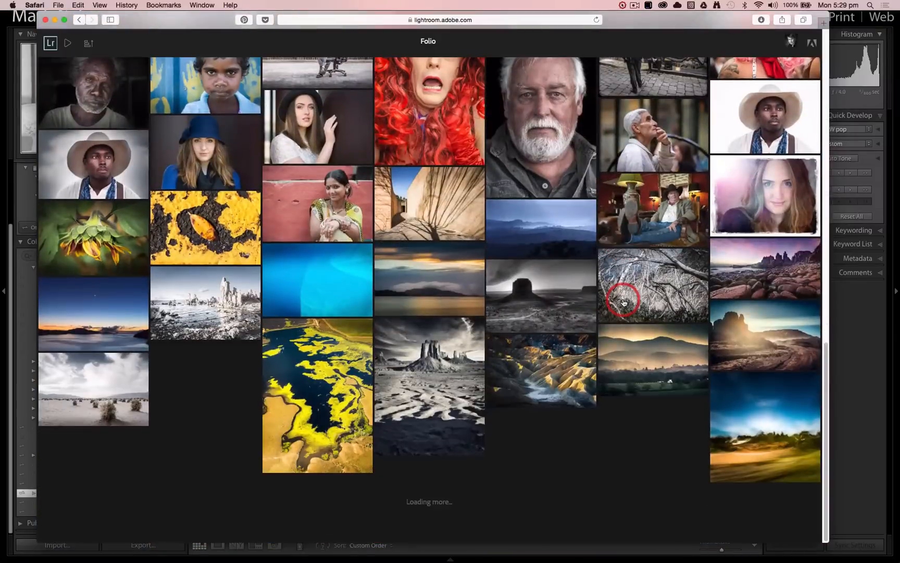
pyautogui.scroll(-4, 623, 303)
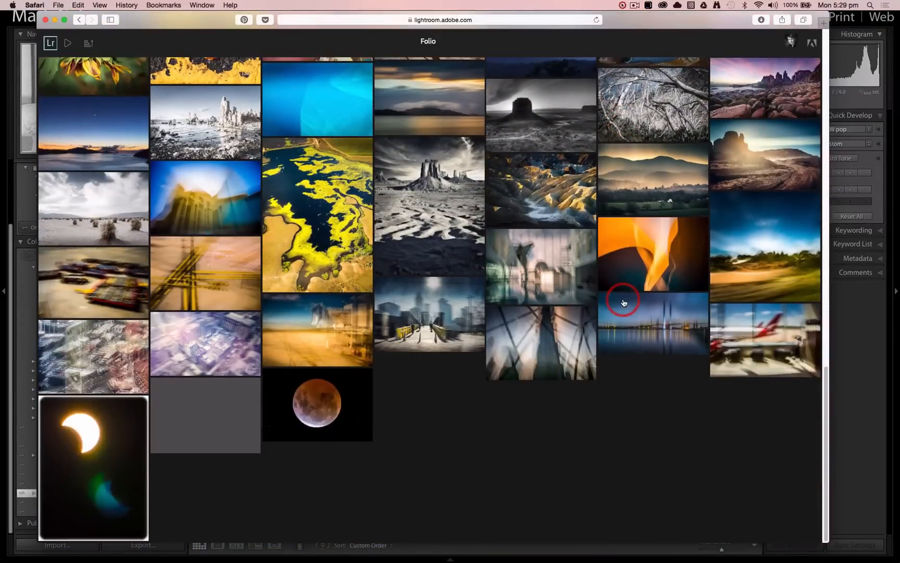
pyautogui.scroll(20, 624, 303)
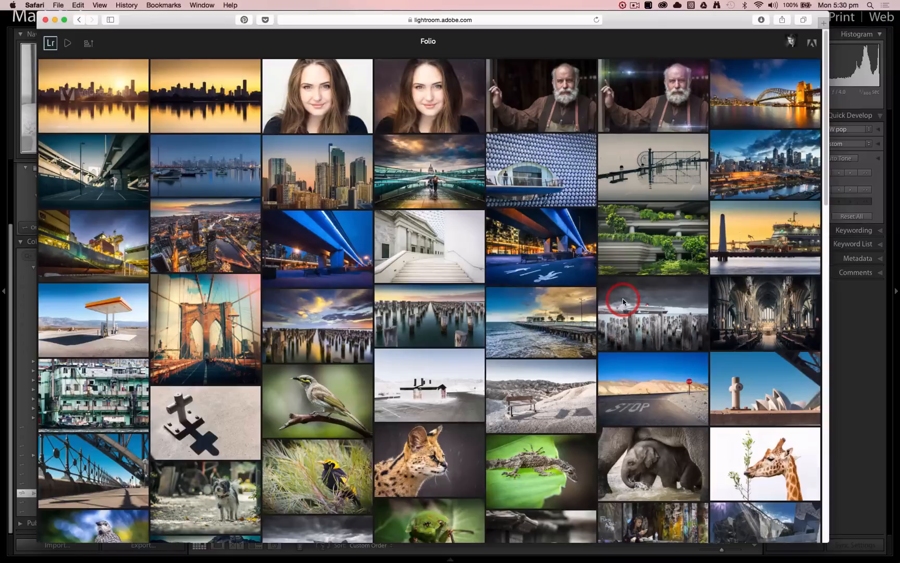
# Reload the Folio web gallery, open the black-and-white hat portrait at its end and shift the browser window further aside
pyautogui.click(597, 21)
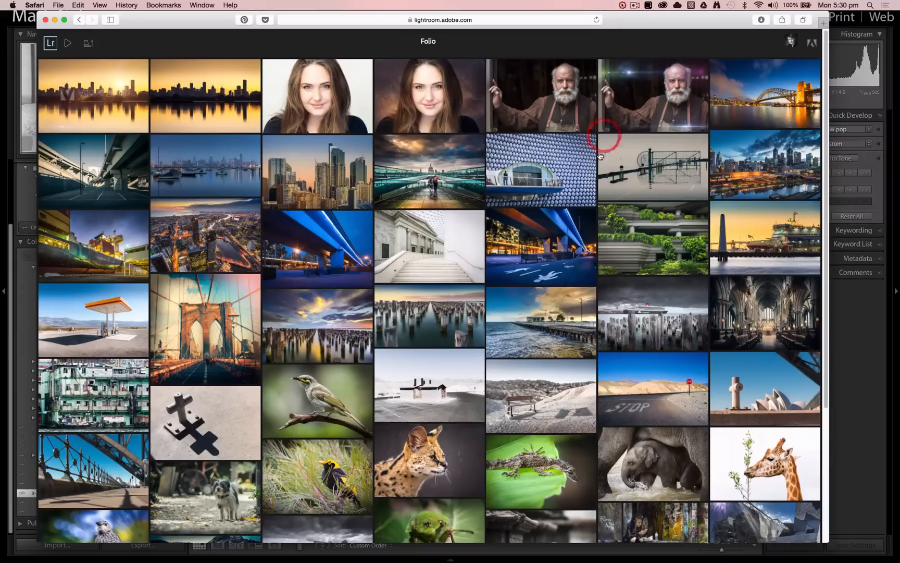
pyautogui.scroll(-5, 557, 210)
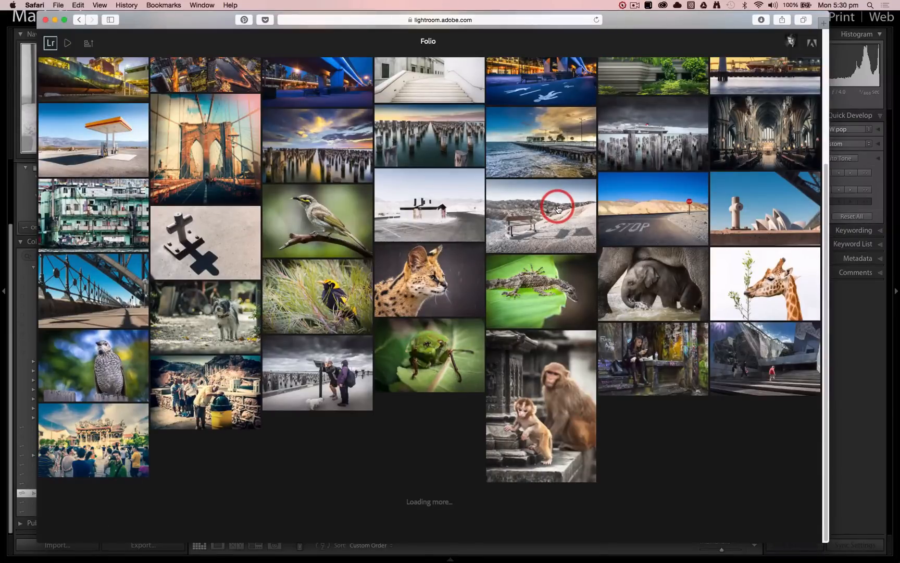
pyautogui.scroll(-10, 558, 210)
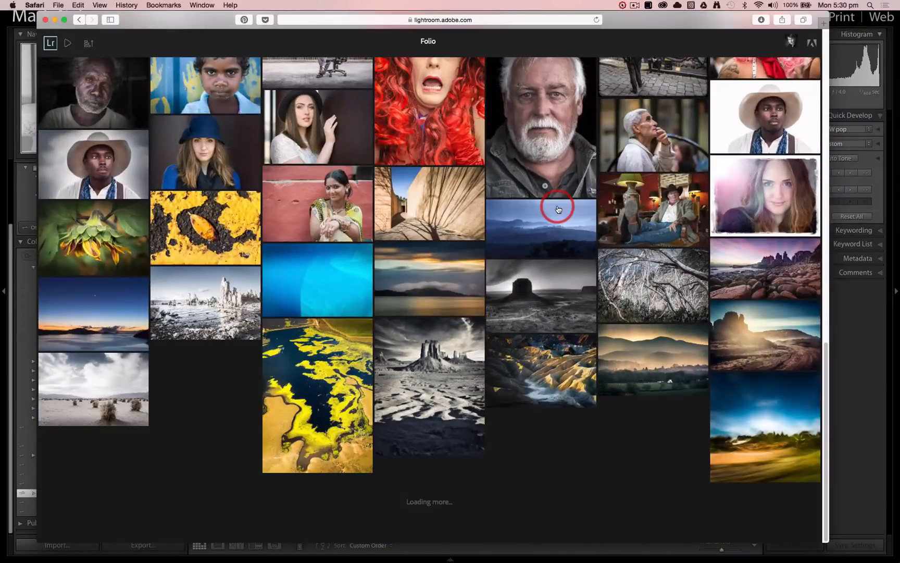
pyautogui.scroll(-5, 557, 209)
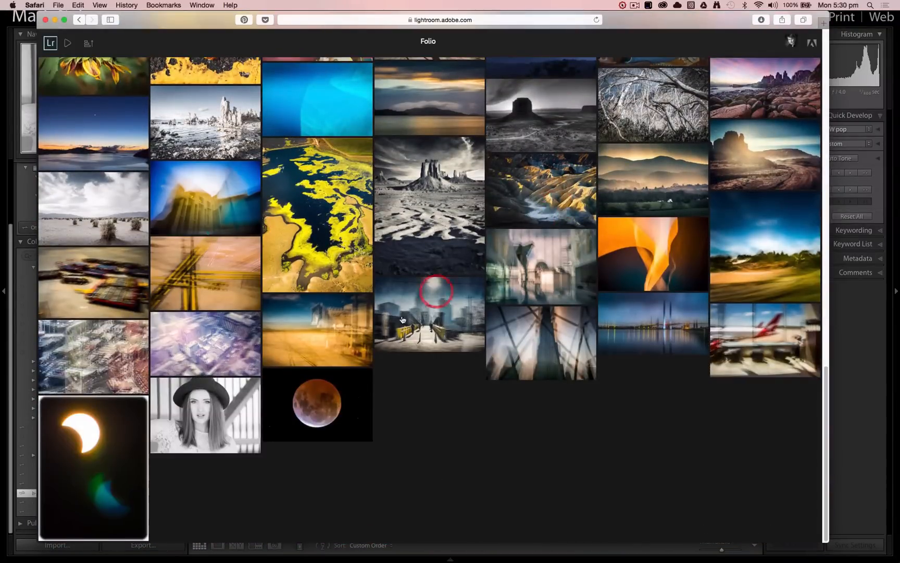
pyautogui.click(206, 419)
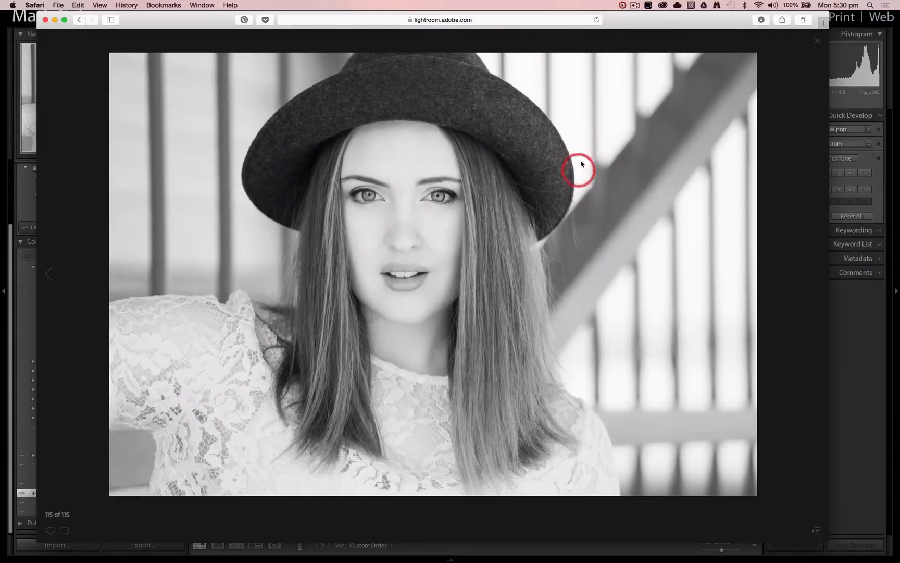
pyautogui.moveTo(663, 21); pyautogui.dragTo(637, 21)
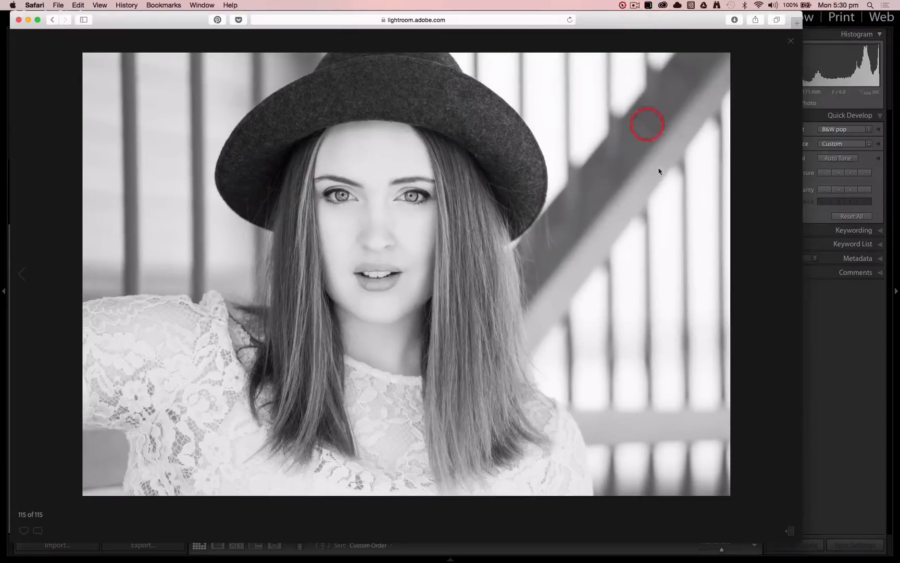
# Show the portrait's activity details and post the comment "beautiful - well done" on it
pyautogui.click(790, 531)
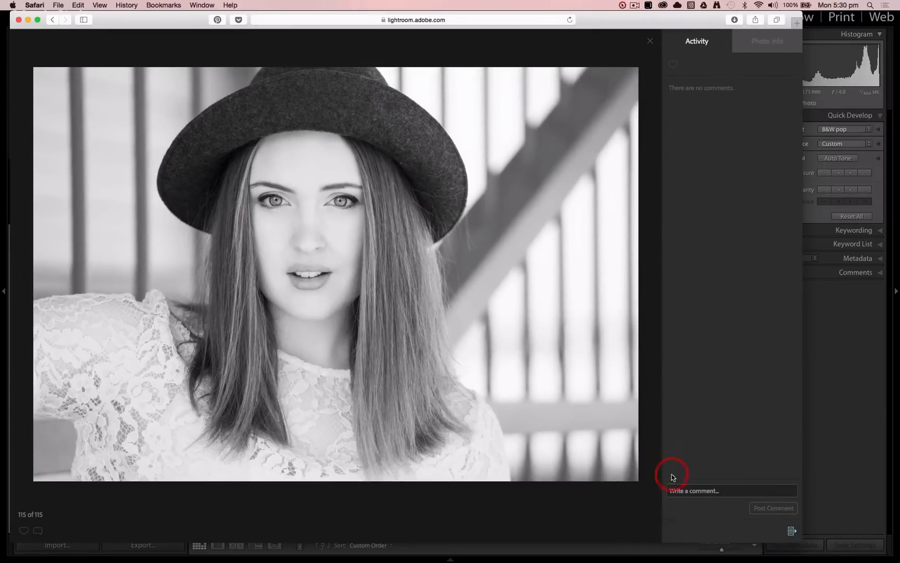
pyautogui.click(680, 489)
pyautogui.write('beautiful - well done')
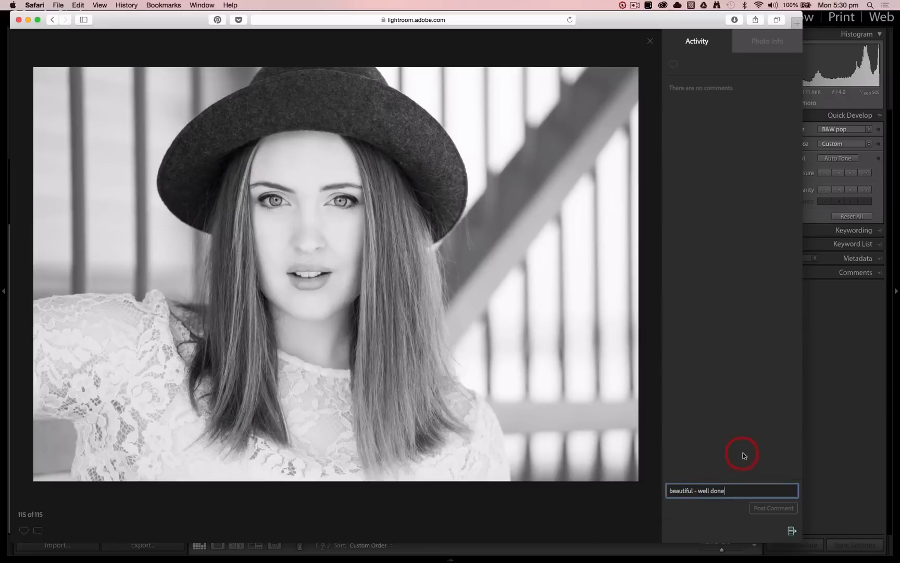
pyautogui.click(764, 509)
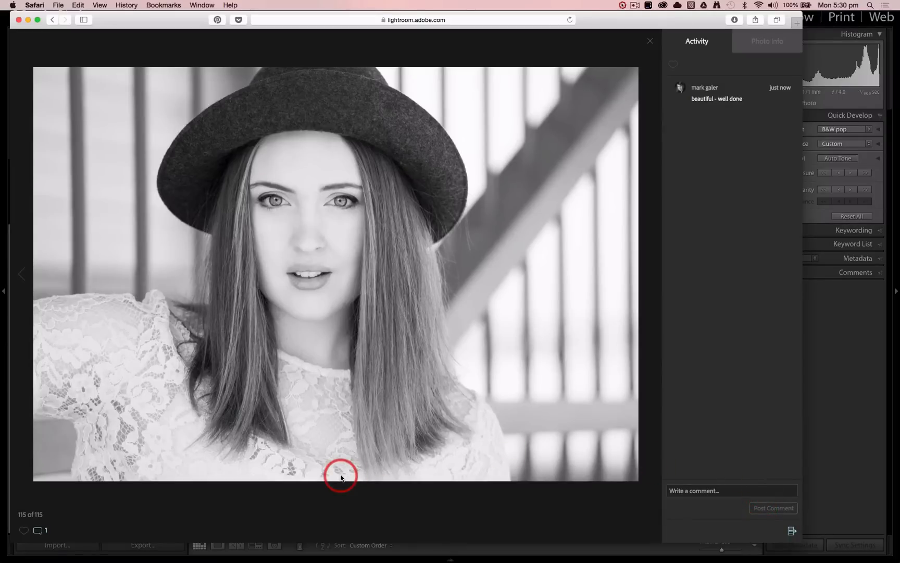
# Switch back to Lightroom, show the selected portrait's comments and reply with "OK thanks"
pyautogui.click(849, 387)
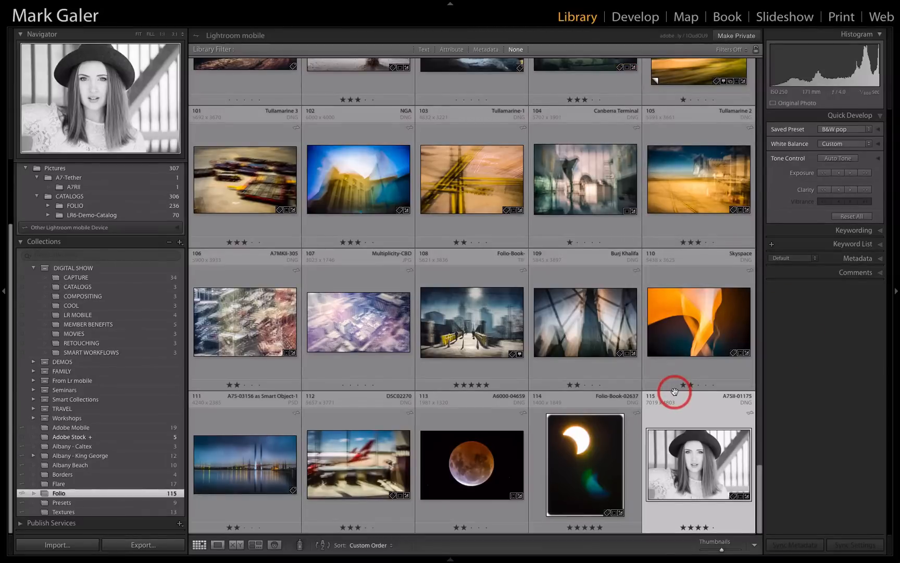
pyautogui.click(872, 272)
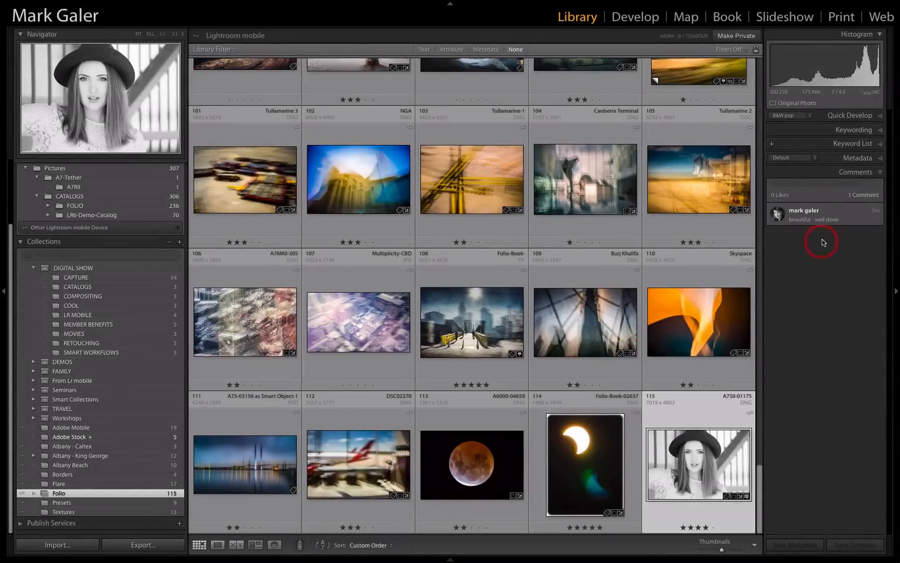
pyautogui.click(815, 184)
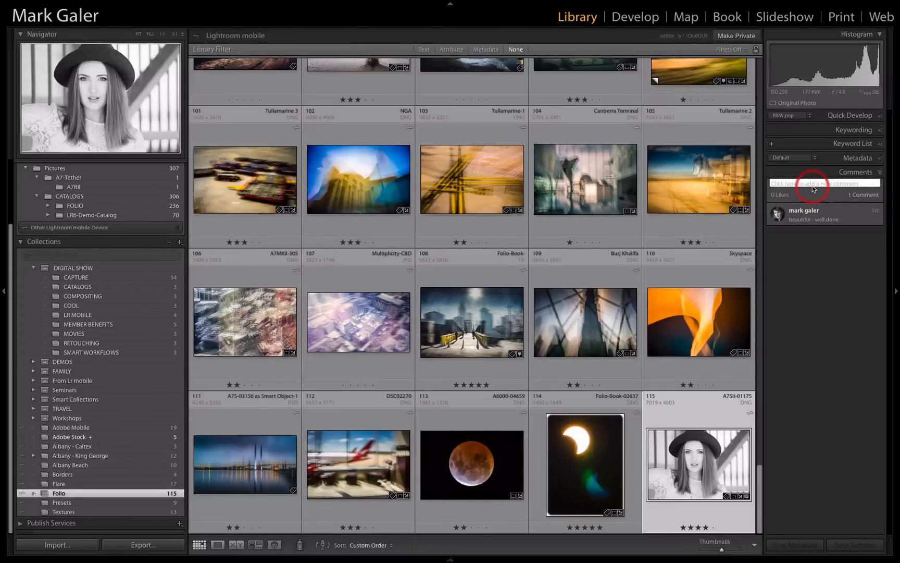
pyautogui.write('OK')
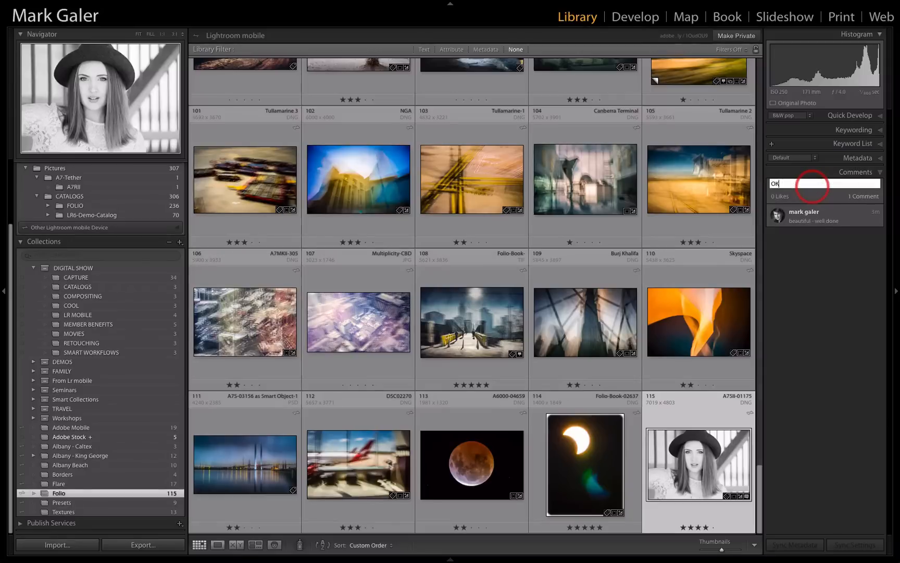
pyautogui.write(' thanks')
pyautogui.press('Return')
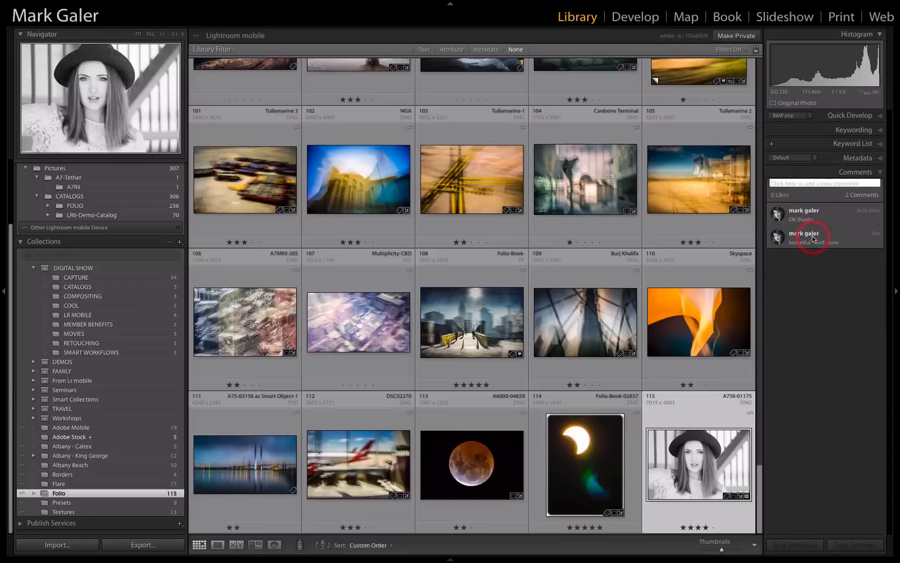